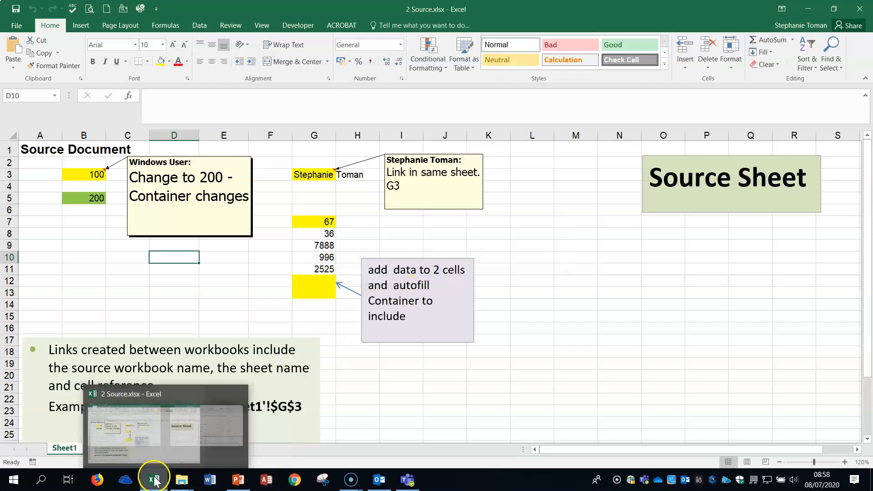
- Open the workbook 1 Container.xlsx from the 1_Linking folder
{"action": "left_click", "coordinate": [182, 486]}
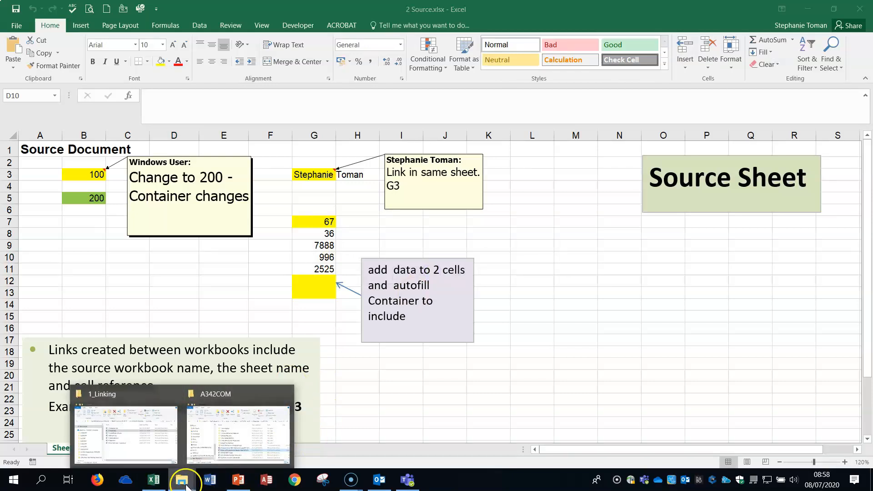
{"action": "left_click", "coordinate": [132, 441]}
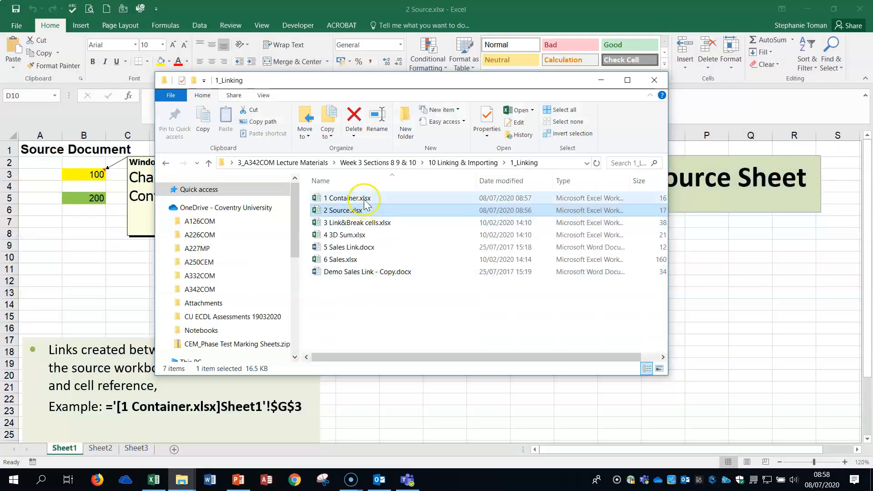
{"action": "double_click", "coordinate": [364, 200]}
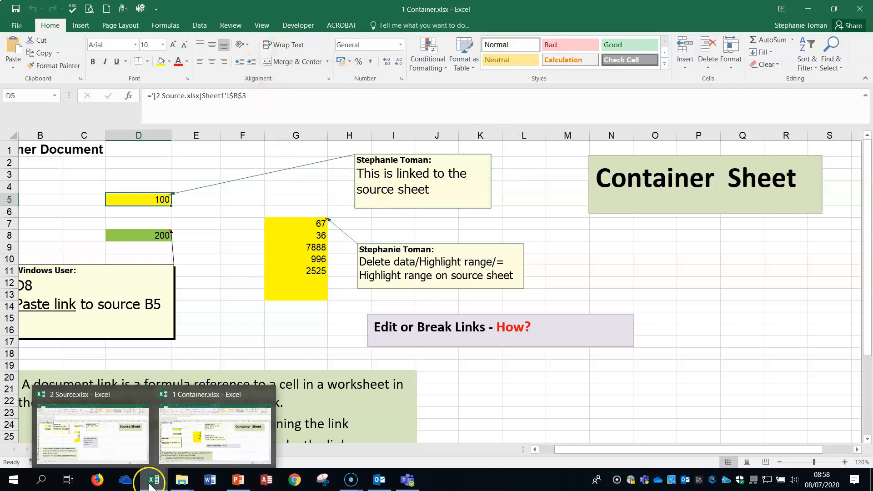
- View 1 Container.xlsx and 2 Source.xlsx side by side, narrowing the Container window and moving the Source window next to it
{"action": "left_click", "coordinate": [262, 25]}
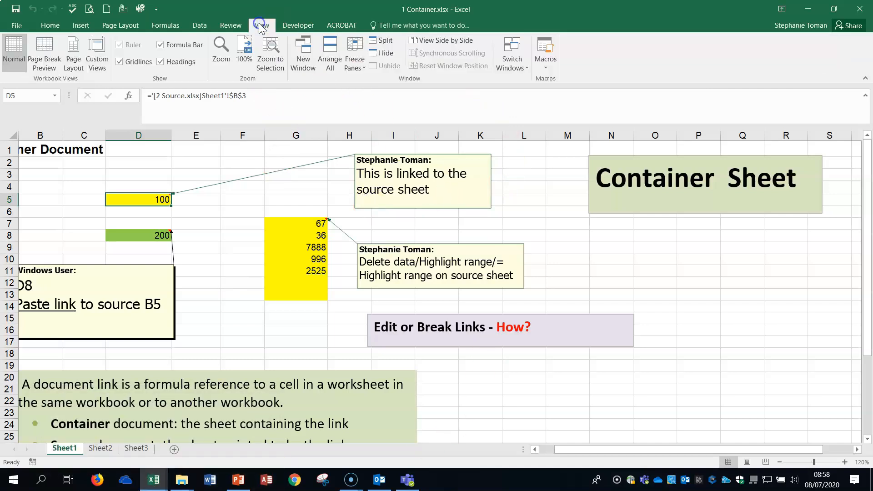
{"action": "left_click", "coordinate": [440, 44]}
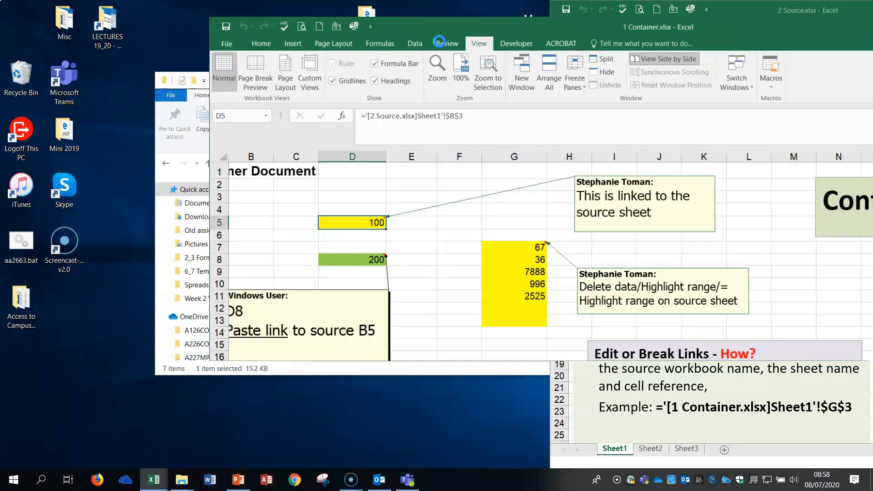
{"action": "mouse_move", "coordinate": [424, 23]}
{"action": "left_mouse_down"}
{"action": "mouse_move", "coordinate": [412, 18]}
{"action": "mouse_move", "coordinate": [420, 14]}
{"action": "left_mouse_up"}
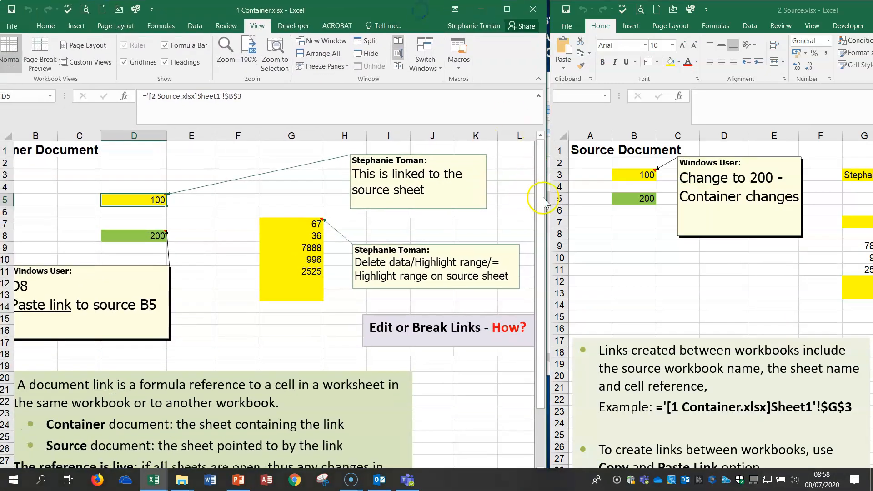
{"action": "left_click_drag", "start_coordinate": [540, 198], "coordinate": [459, 191]}
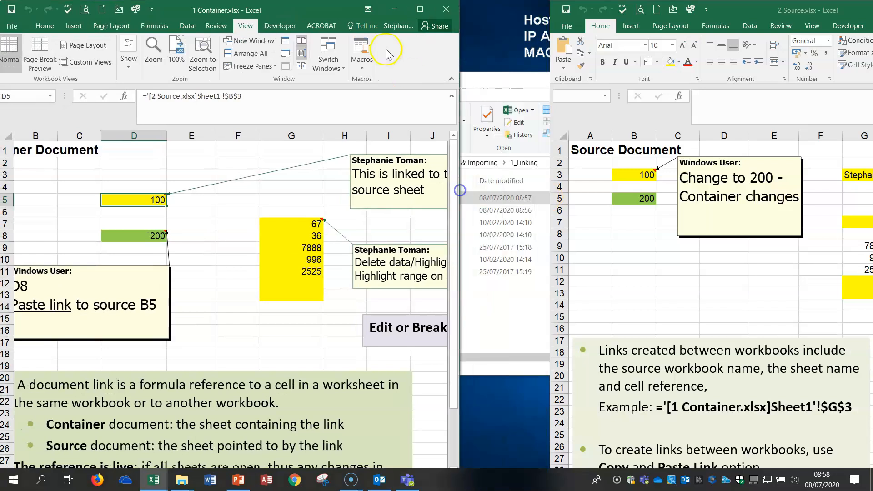
{"action": "mouse_move", "coordinate": [323, 16]}
{"action": "left_mouse_down"}
{"action": "mouse_move", "coordinate": [364, 19]}
{"action": "mouse_move", "coordinate": [327, 17]}
{"action": "left_mouse_up"}
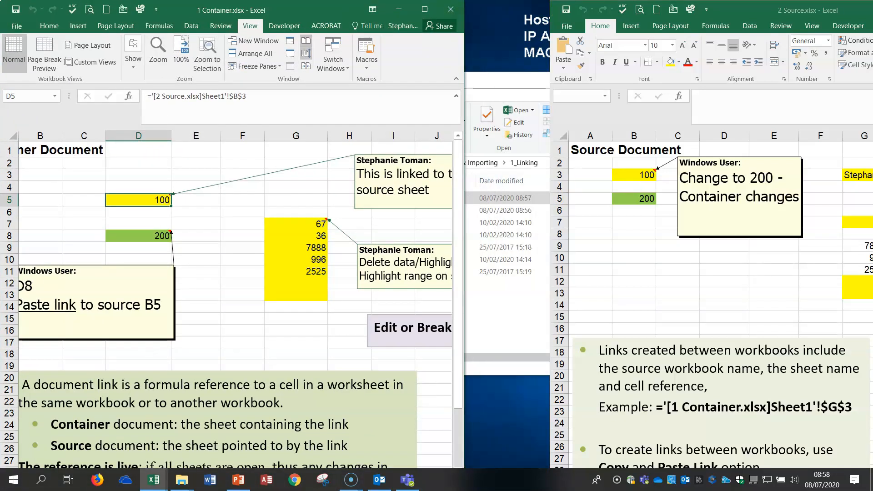
{"action": "left_click_drag", "start_coordinate": [723, 11], "coordinate": [637, 1]}
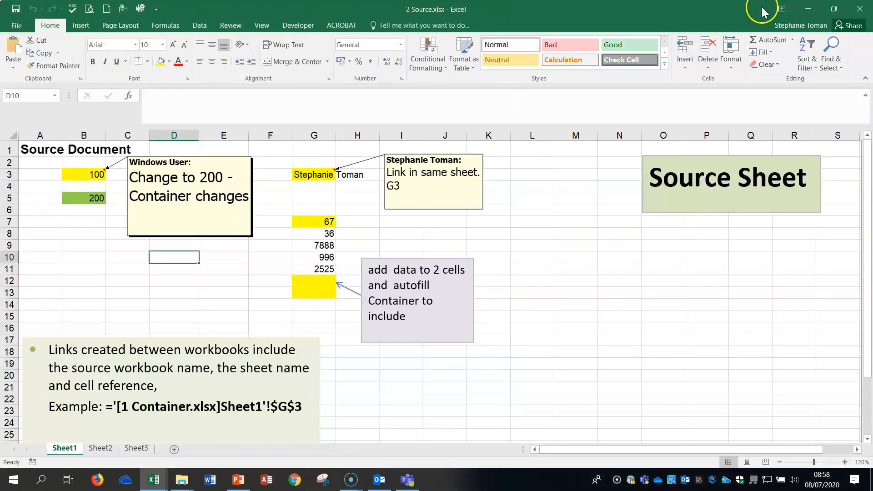
{"action": "left_click", "coordinate": [835, 10]}
{"action": "left_click_drag", "start_coordinate": [751, 9], "coordinate": [667, 10]}
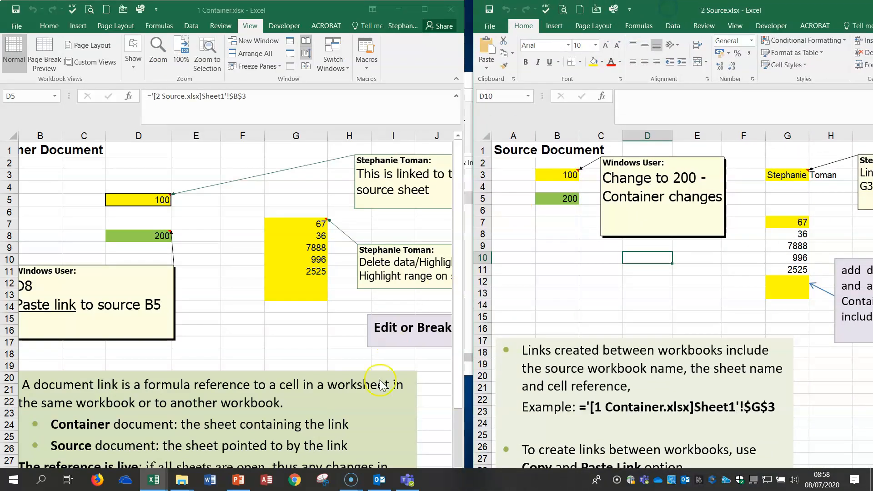
- Examine the link formula in cell D5 of the Container workbook and the source cell B3 it refers to
{"action": "left_click", "coordinate": [41, 166]}
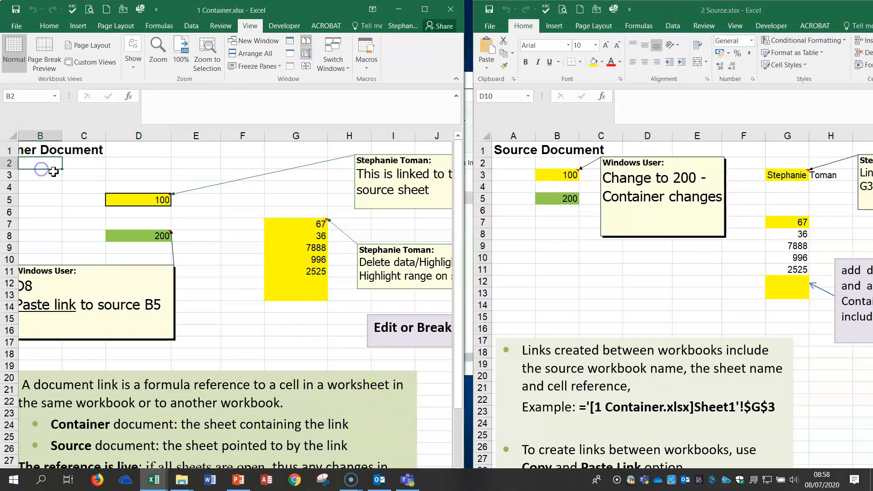
{"action": "key", "text": "Left"}
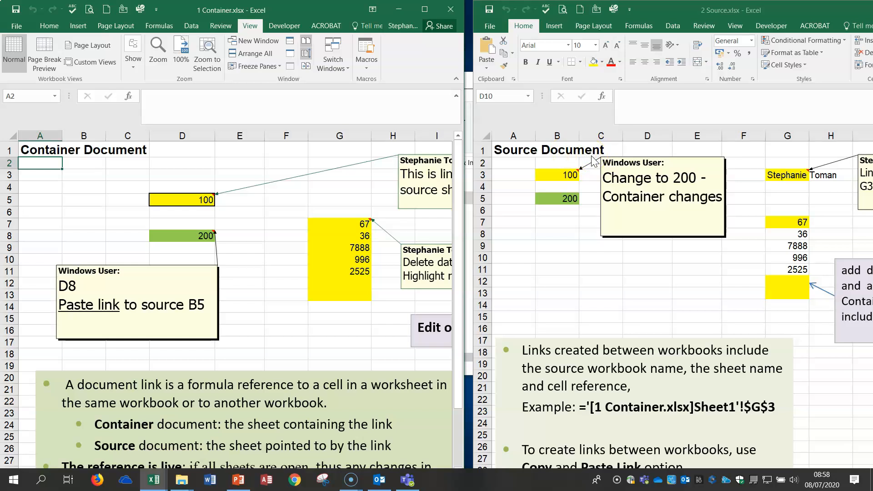
{"action": "left_click", "coordinate": [801, 222]}
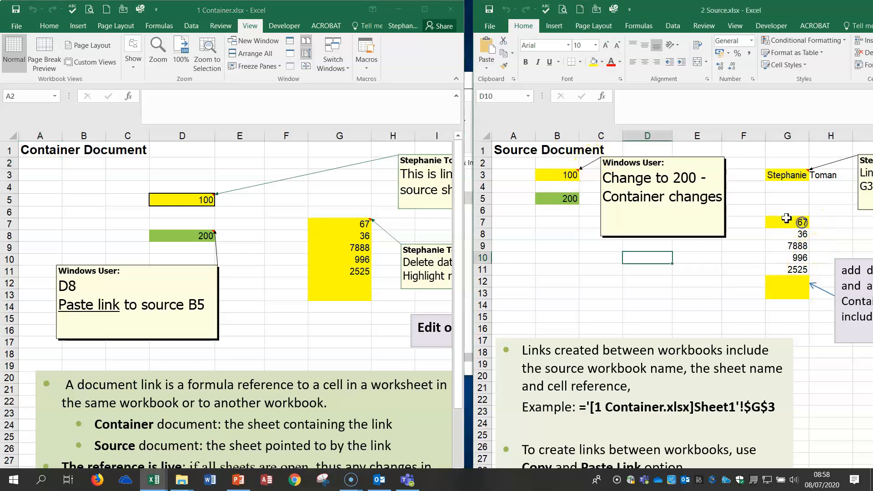
{"action": "left_click", "coordinate": [560, 178]}
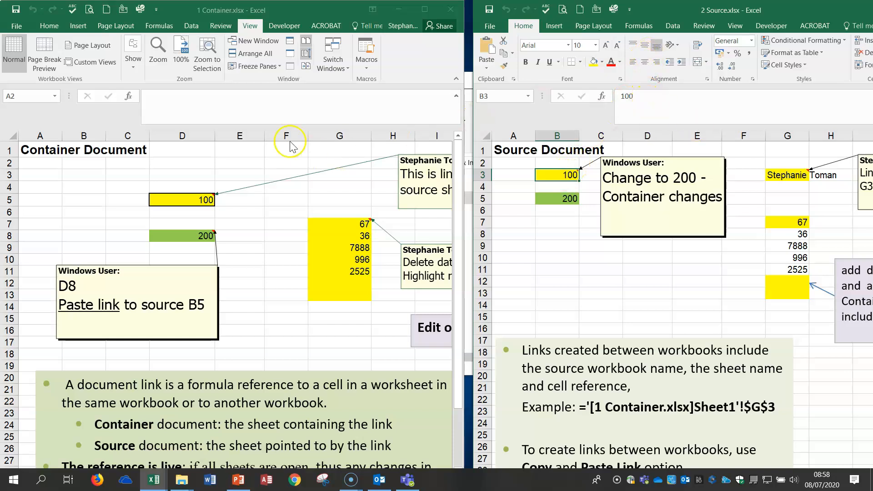
{"action": "left_click", "coordinate": [195, 195]}
{"action": "left_click", "coordinate": [183, 199]}
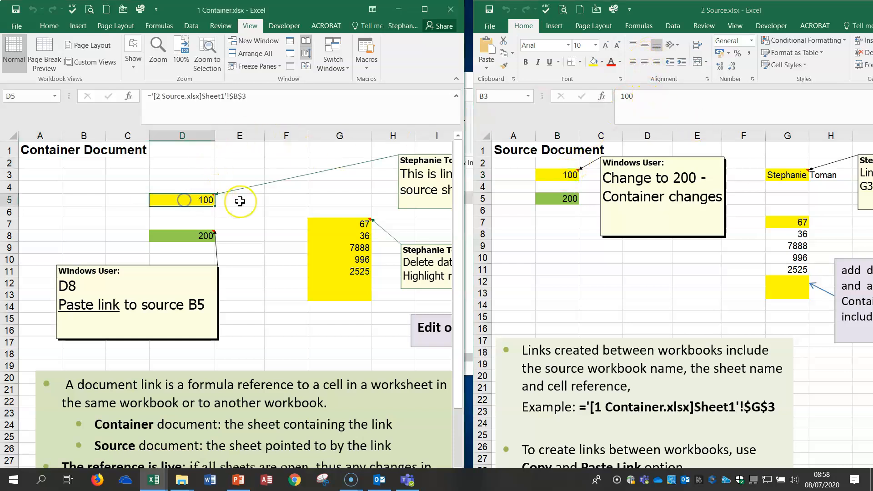
{"action": "double_click", "coordinate": [187, 200]}
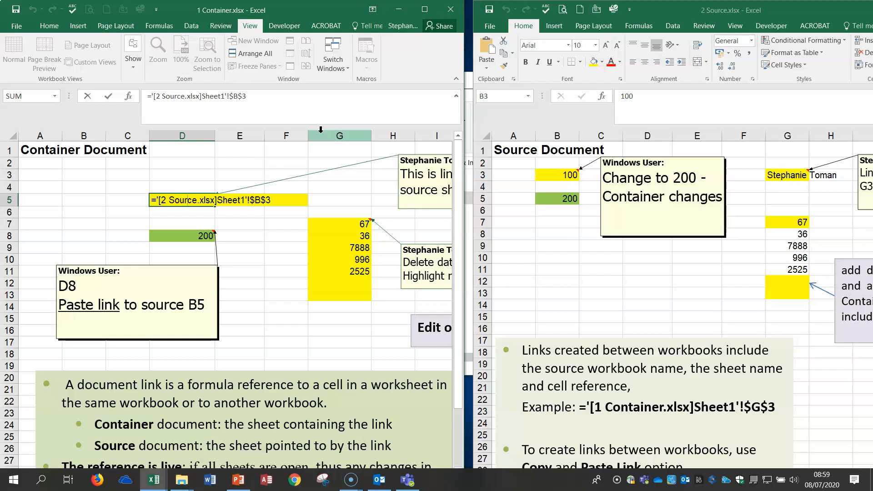
{"action": "key", "text": "Escape"}
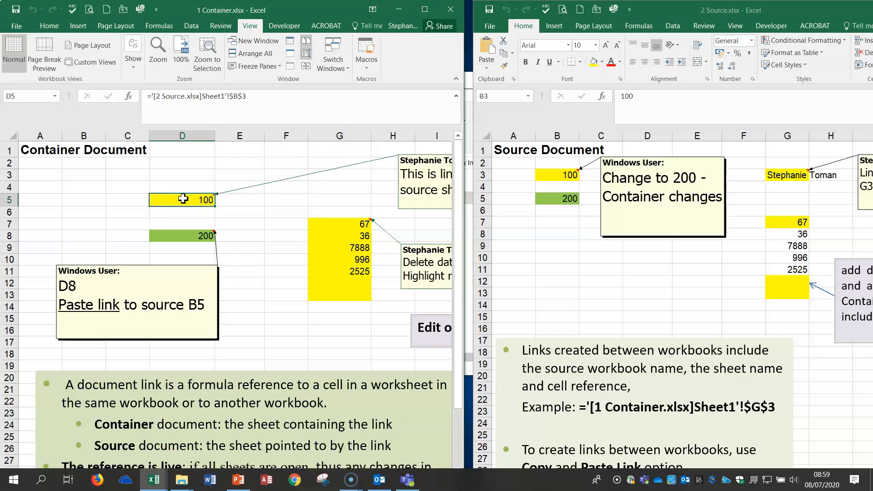
- Move the comment attached to cell D5 in the Container workbook closer to its cell, above column G
{"action": "left_click", "coordinate": [425, 210]}
{"action": "left_click_drag", "start_coordinate": [427, 211], "coordinate": [360, 199]}
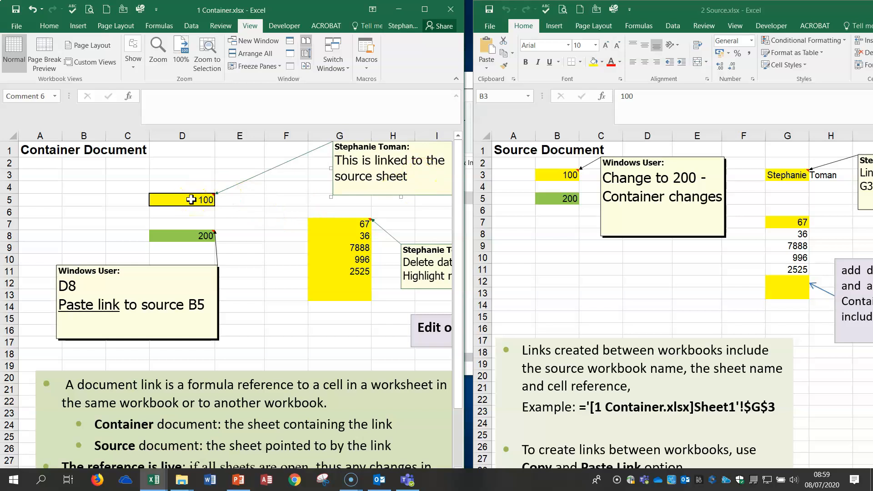
- Test the link by setting cell B3 in the Source workbook to 200 and replacing it with 600
{"action": "left_click", "coordinate": [562, 176]}
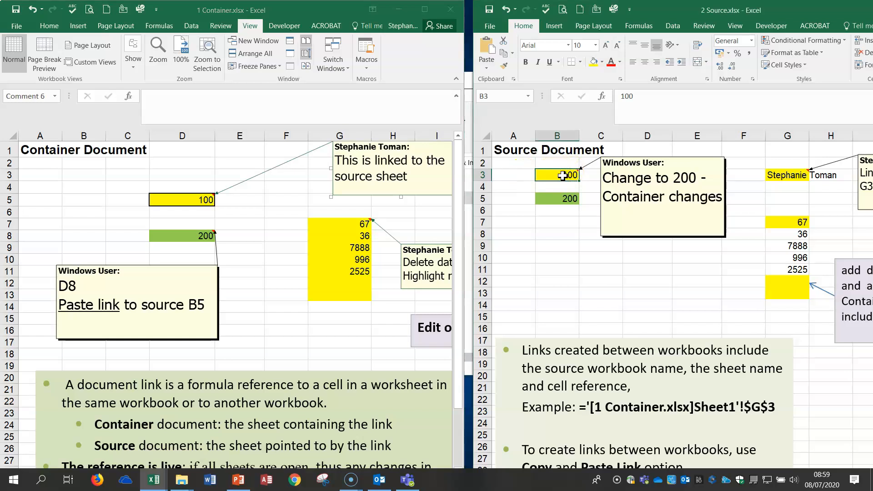
{"action": "type", "text": "2"}
{"action": "key", "text": "Return"}
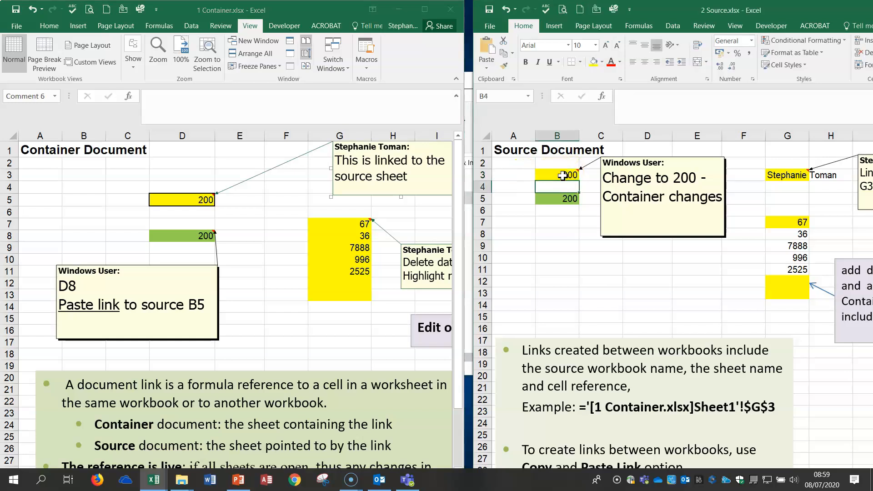
{"action": "left_click", "coordinate": [567, 175]}
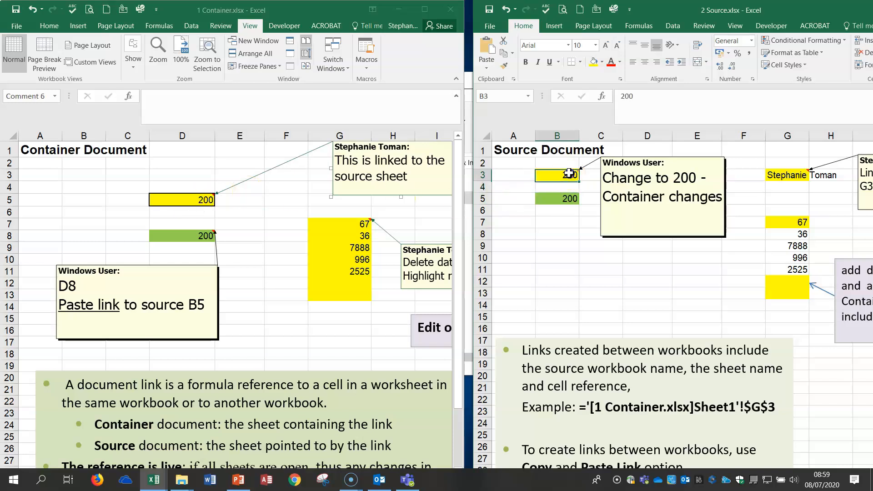
{"action": "type", "text": "6"}
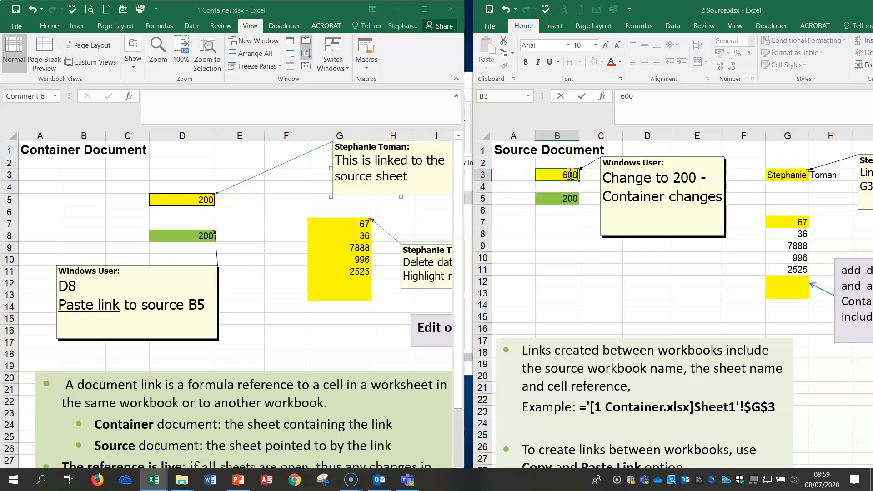
{"action": "type", "text": "00"}
{"action": "key", "text": "Return"}
{"action": "left_click", "coordinate": [568, 173]}
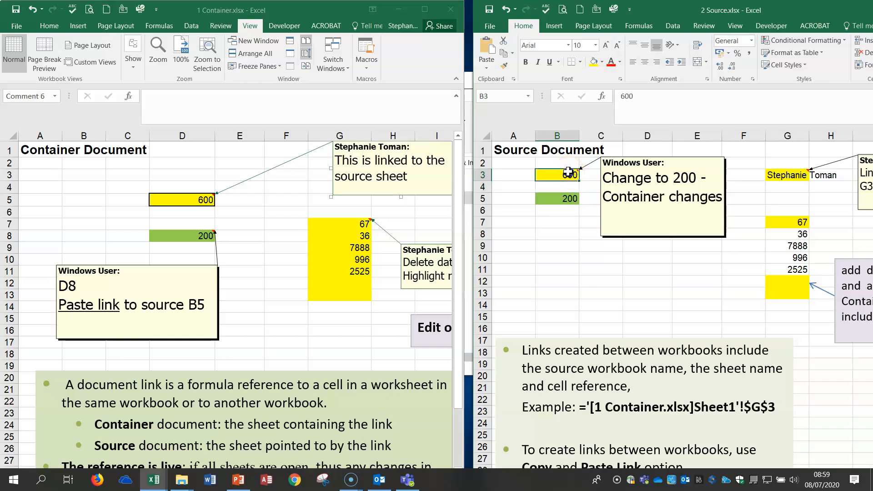
- Clear cell D5 in the Container workbook and recreate its link as ='[2 Source.xlsx]Sheet1'!$B$3
{"action": "left_click", "coordinate": [189, 199]}
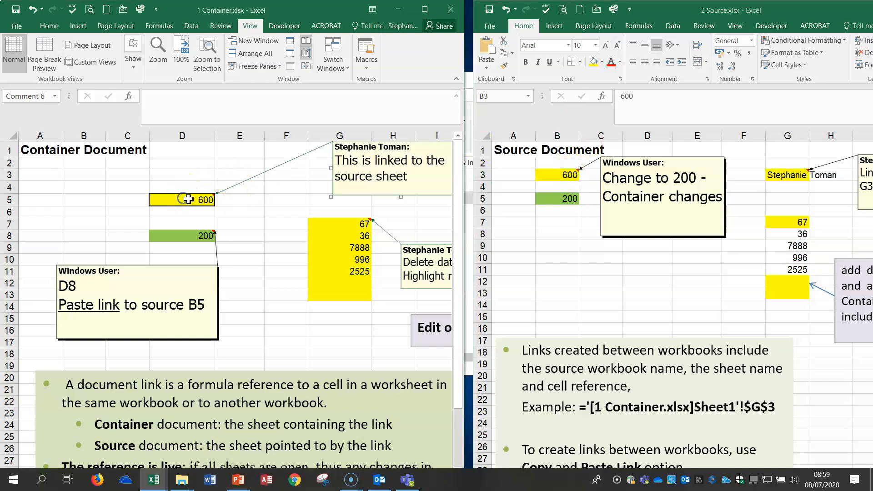
{"action": "key", "text": "Delete"}
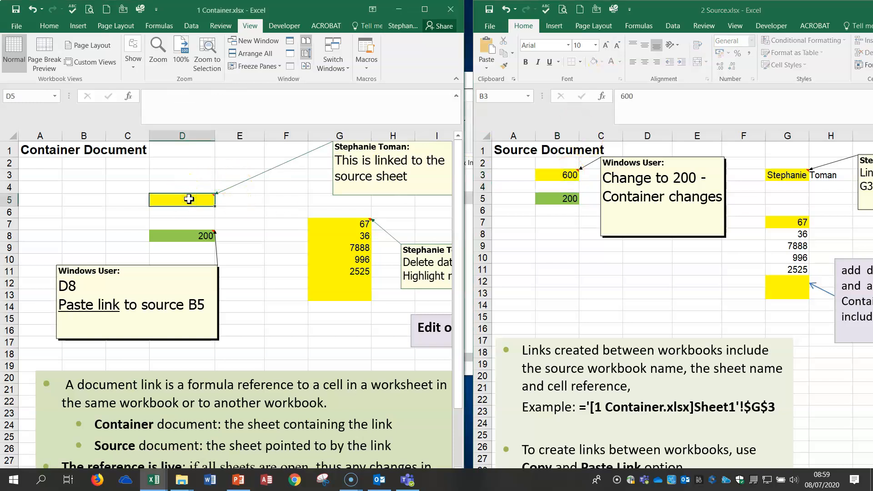
{"action": "type", "text": "="}
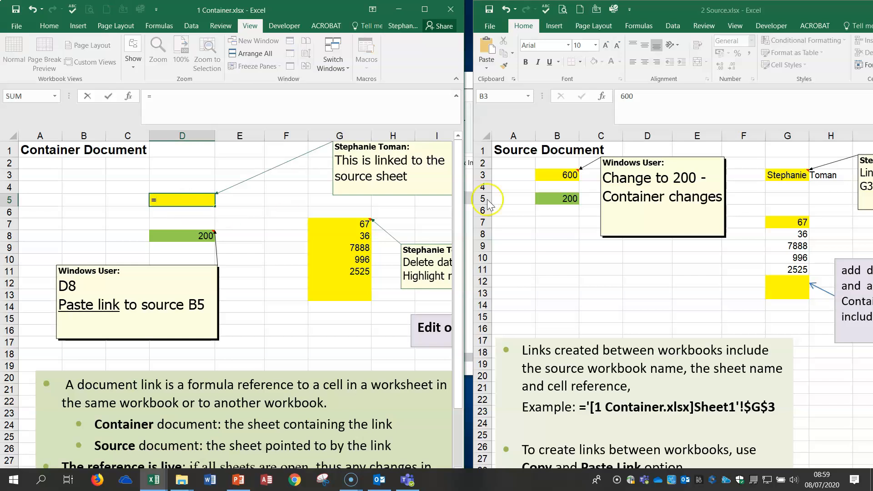
{"action": "left_click", "coordinate": [558, 177]}
{"action": "left_click", "coordinate": [560, 175]}
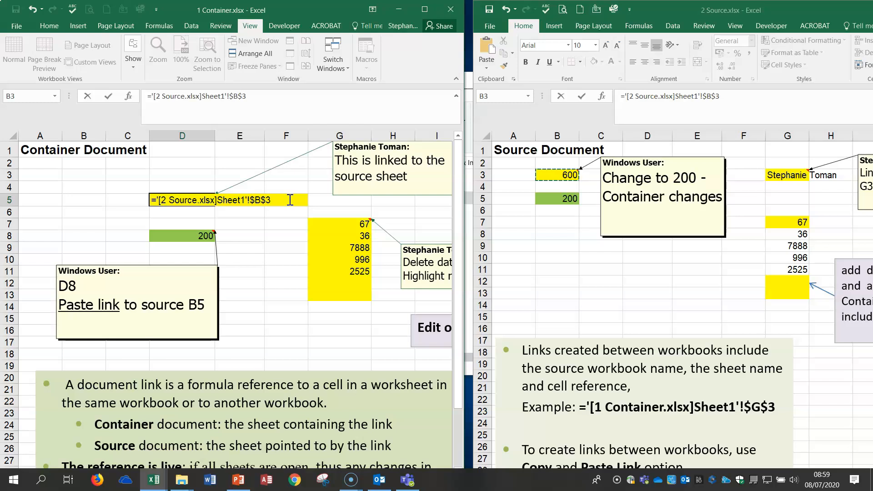
{"action": "key", "text": "Return"}
{"action": "left_click", "coordinate": [197, 202]}
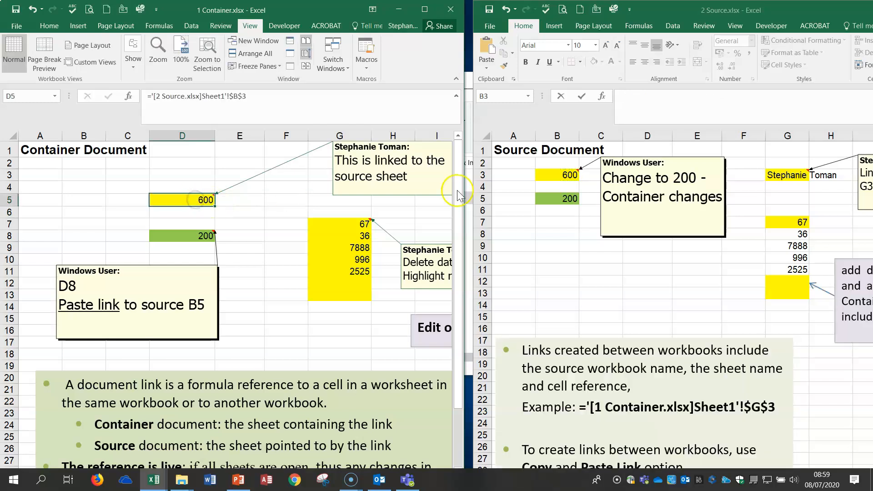
- Set cell B3 in the Source workbook to 100 and check the linked cell D5 in the Container workbook
{"action": "left_click", "coordinate": [570, 174]}
{"action": "type", "text": "100"}
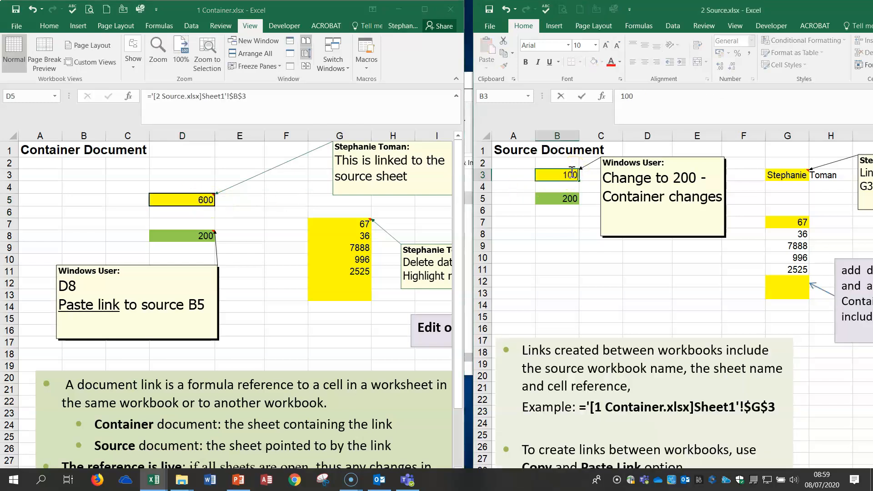
{"action": "key", "text": "Return"}
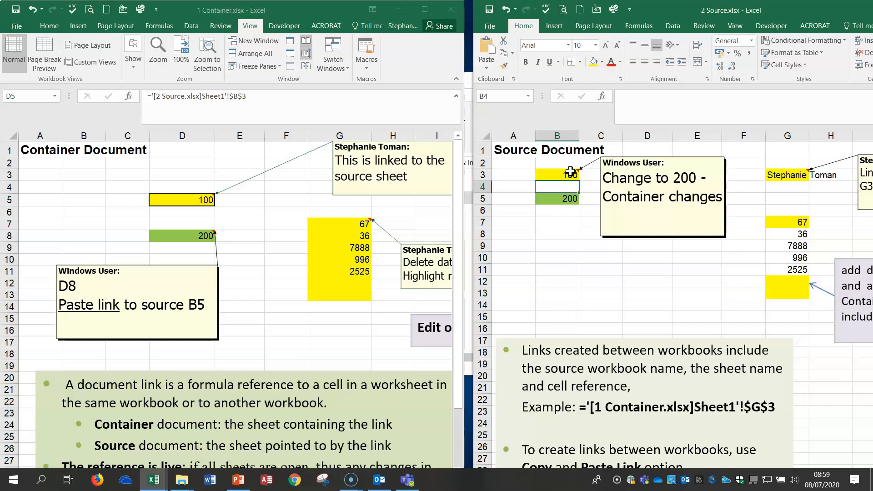
{"action": "left_click", "coordinate": [190, 200]}
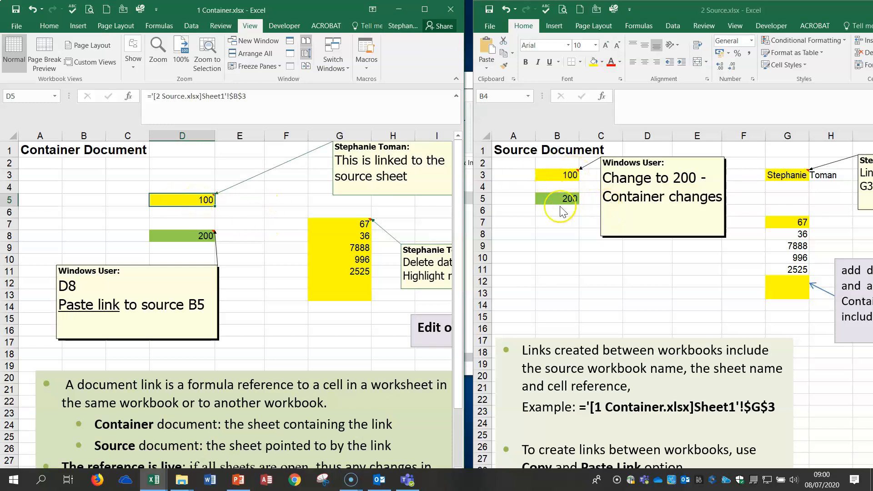
- Copy cell D8 in the Container workbook and paste it as a link into cell B5 of the Source workbook
{"action": "left_click", "coordinate": [200, 236]}
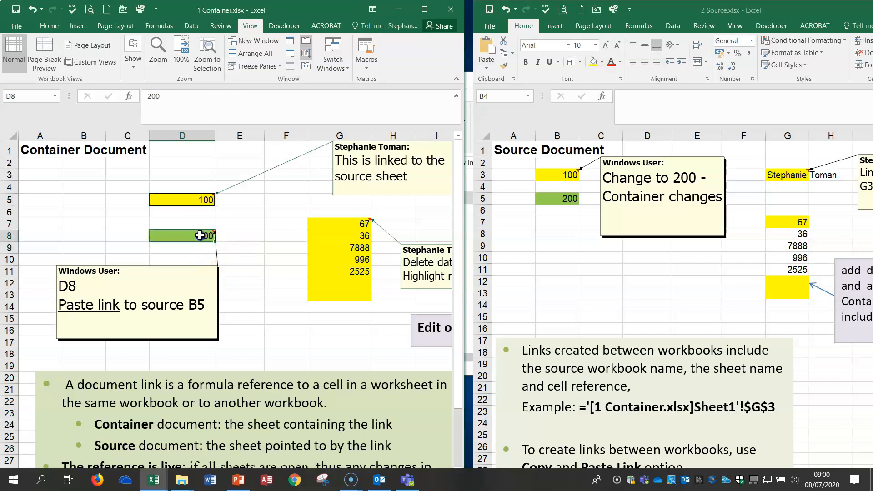
{"action": "left_click", "coordinate": [577, 199]}
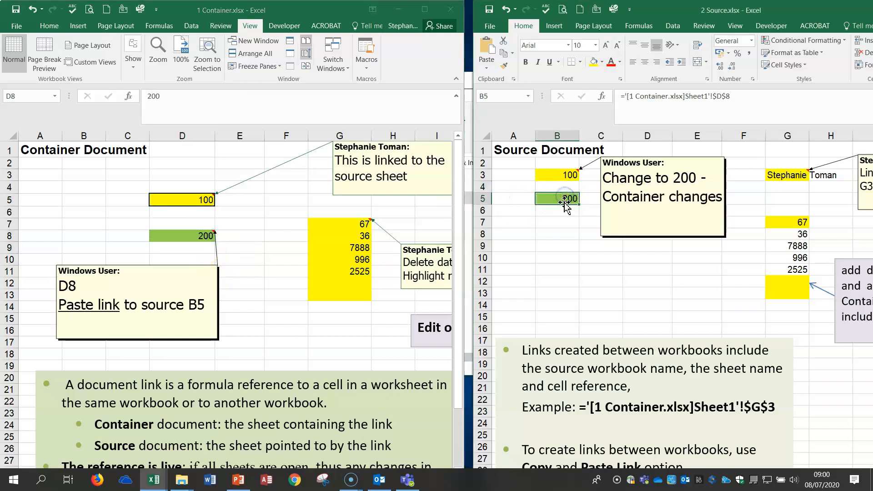
{"action": "left_click", "coordinate": [191, 236]}
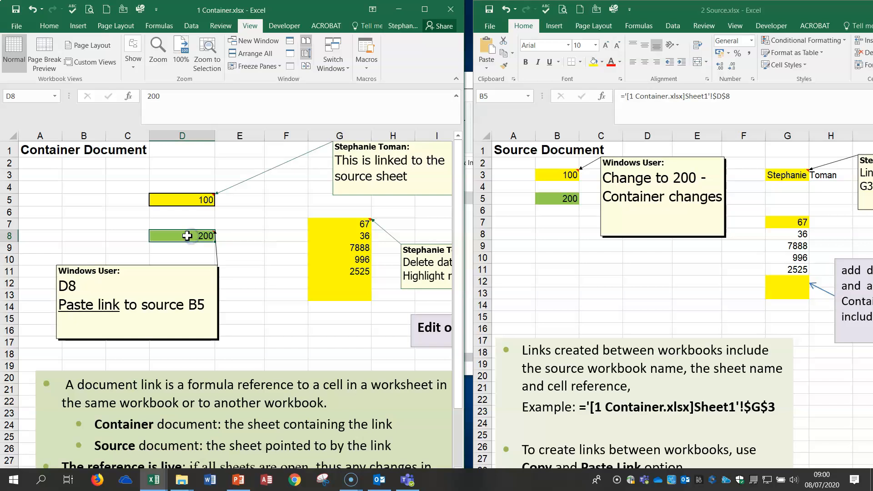
{"action": "right_click", "coordinate": [187, 236]}
{"action": "left_click", "coordinate": [213, 219]}
{"action": "left_click", "coordinate": [569, 204]}
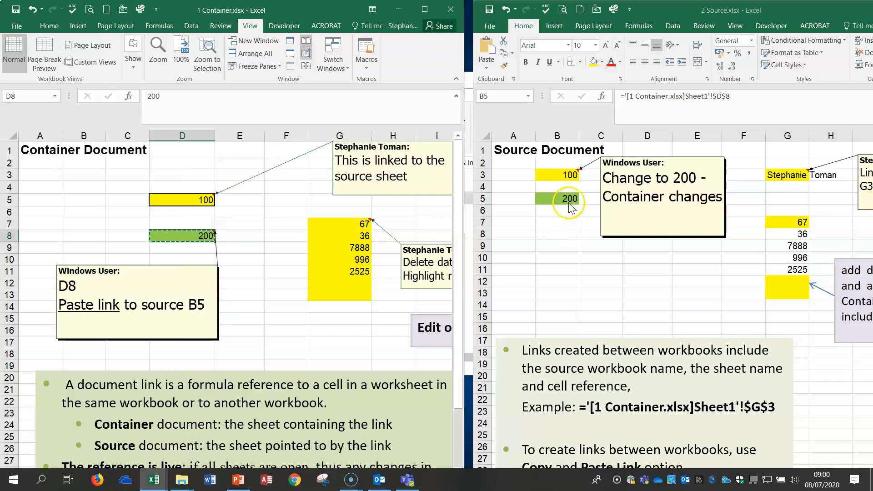
{"action": "left_click", "coordinate": [481, 68]}
{"action": "left_click", "coordinate": [504, 183]}
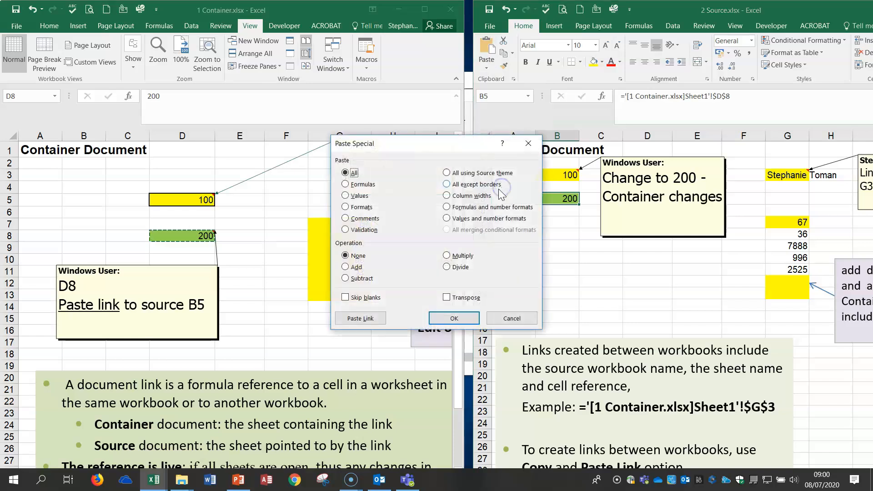
{"action": "left_click_drag", "start_coordinate": [431, 142], "coordinate": [375, 56]}
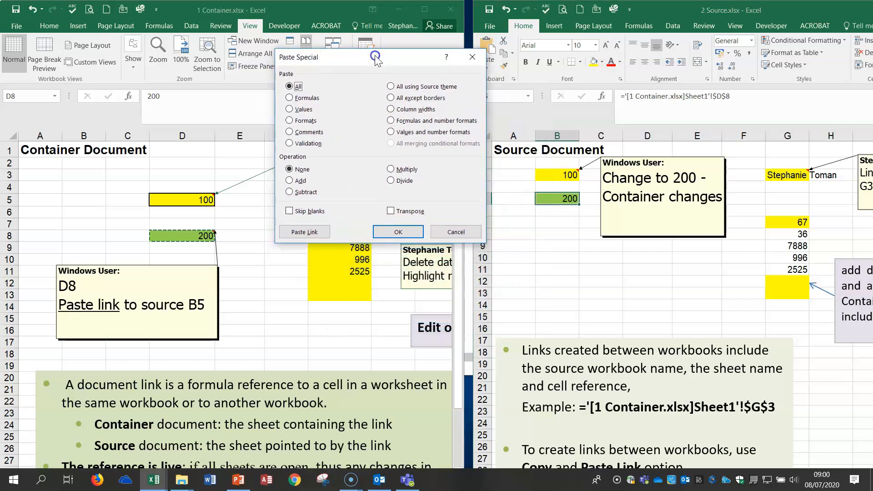
{"action": "left_click", "coordinate": [307, 232]}
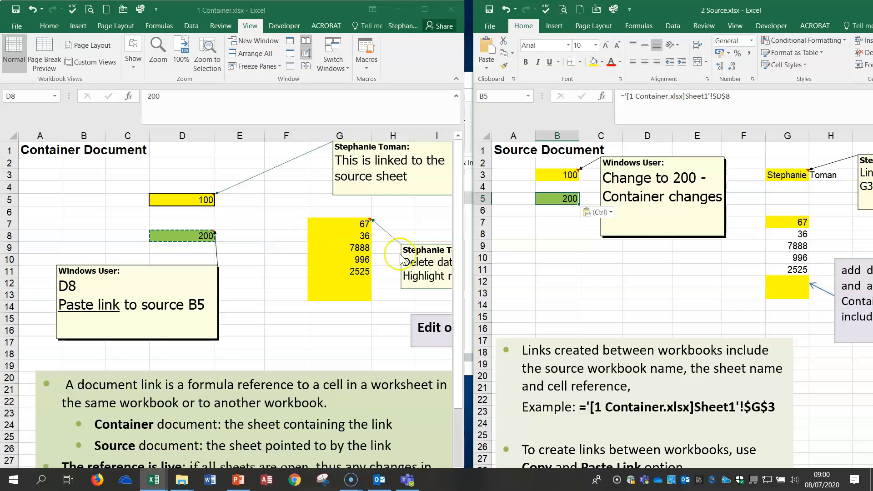
{"action": "left_click", "coordinate": [562, 198]}
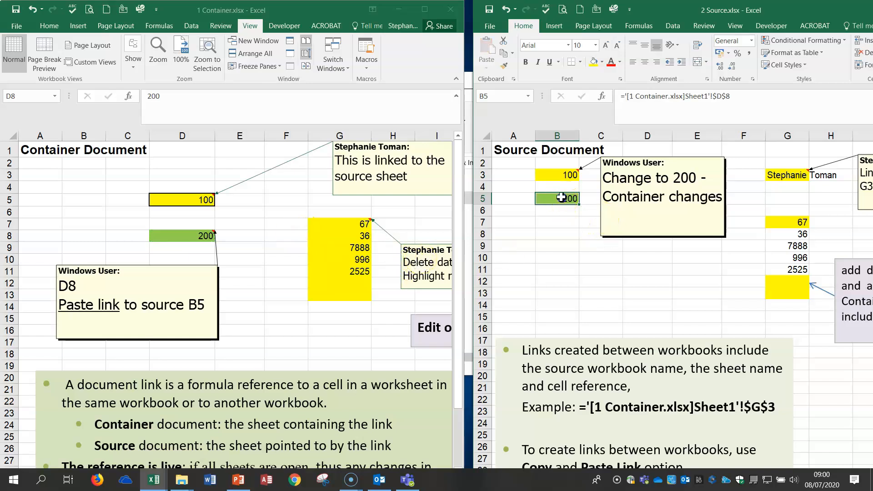
- Test the pasted link by setting cell D8 in the Container workbook to 255
{"action": "left_click", "coordinate": [201, 235]}
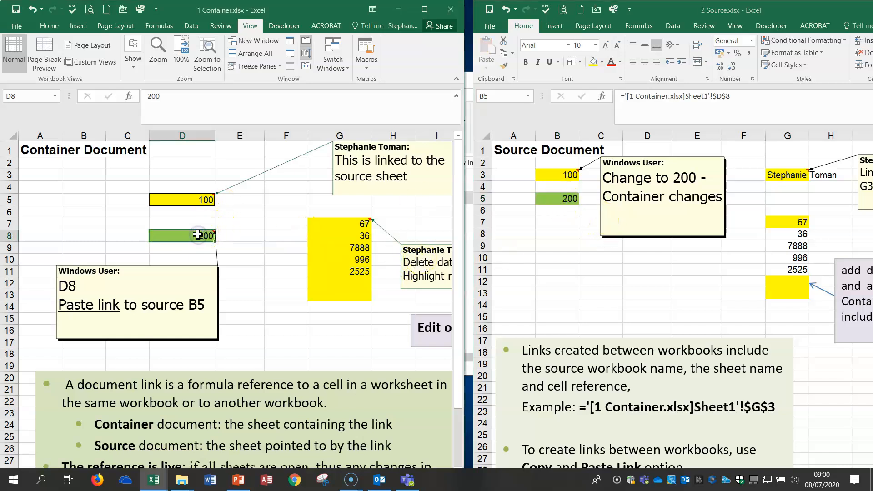
{"action": "type", "text": "255"}
{"action": "key", "text": "Return"}
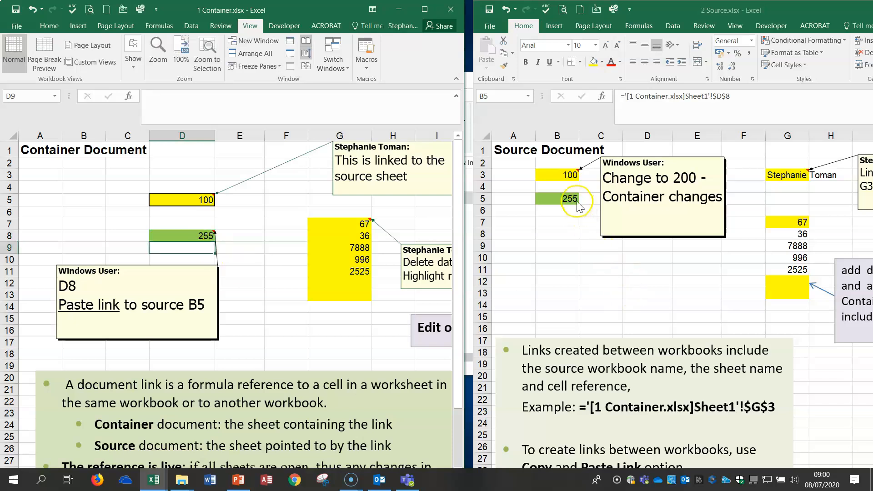
{"action": "left_click", "coordinate": [199, 201]}
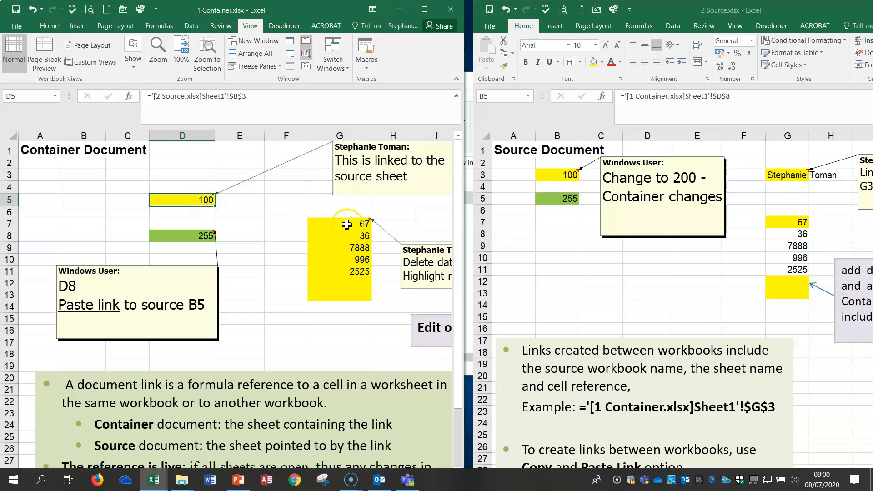
- Review the range link formula in Container cells G7 and G8, and clear cells G7:G13
{"action": "left_click", "coordinate": [347, 224]}
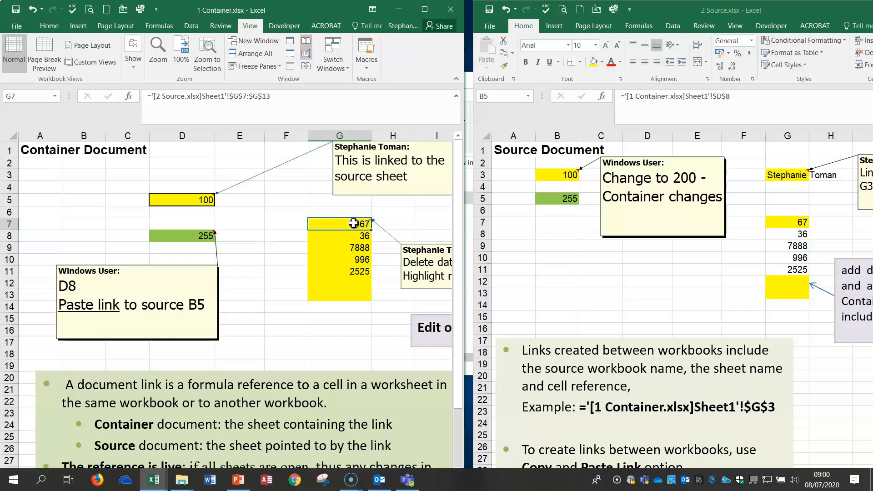
{"action": "left_click", "coordinate": [352, 236]}
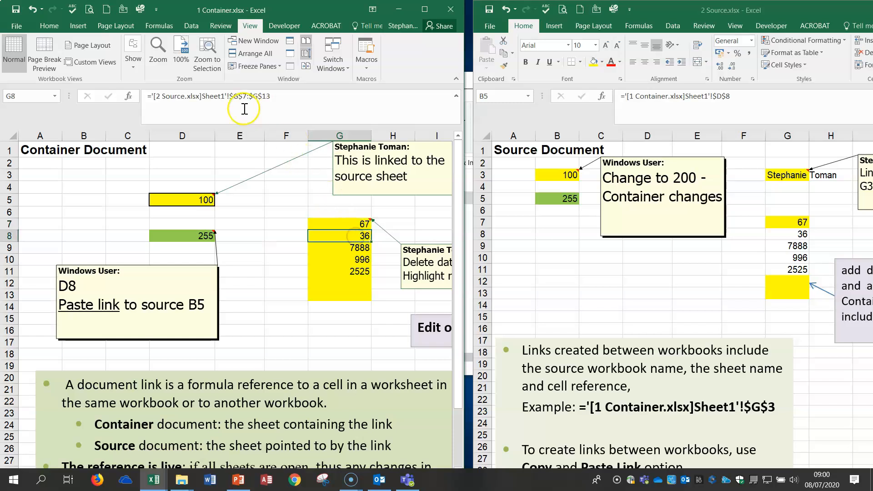
{"action": "double_click", "coordinate": [347, 224]}
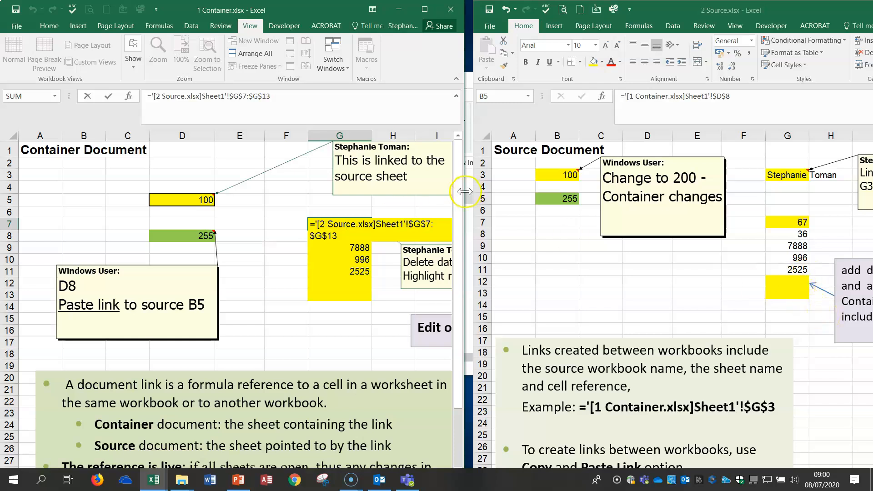
{"action": "key", "text": "Escape"}
{"action": "left_click_drag", "start_coordinate": [338, 224], "coordinate": [343, 300]}
{"action": "key", "text": "Delete"}
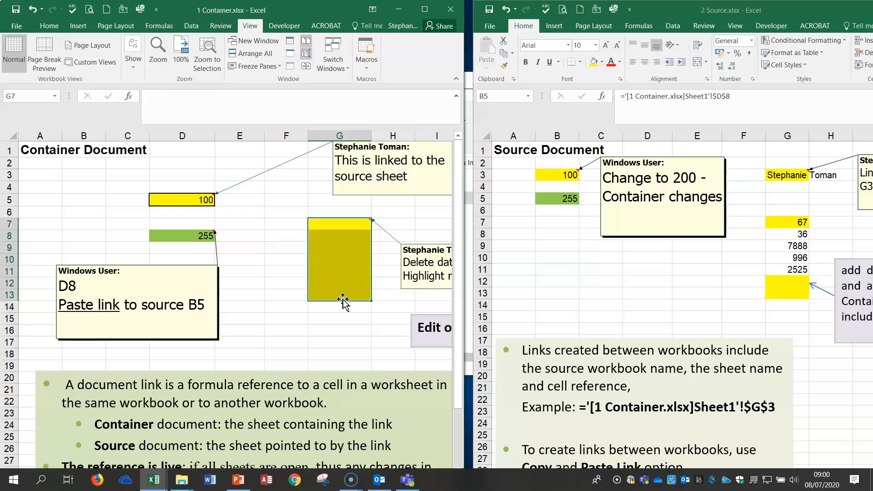
- Enter ='[2 Source.xlsx]Sheet1'!$G$7:$G$13 in Container cell G7 and fill it down to G13
{"action": "left_click", "coordinate": [334, 223]}
{"action": "left_click_drag", "start_coordinate": [334, 223], "coordinate": [331, 296]}
{"action": "type", "text": "="}
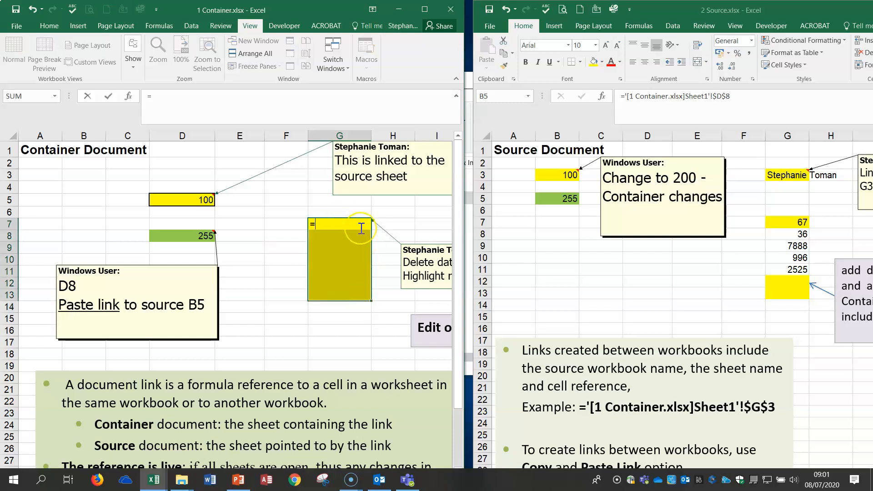
{"action": "left_click", "coordinate": [794, 222]}
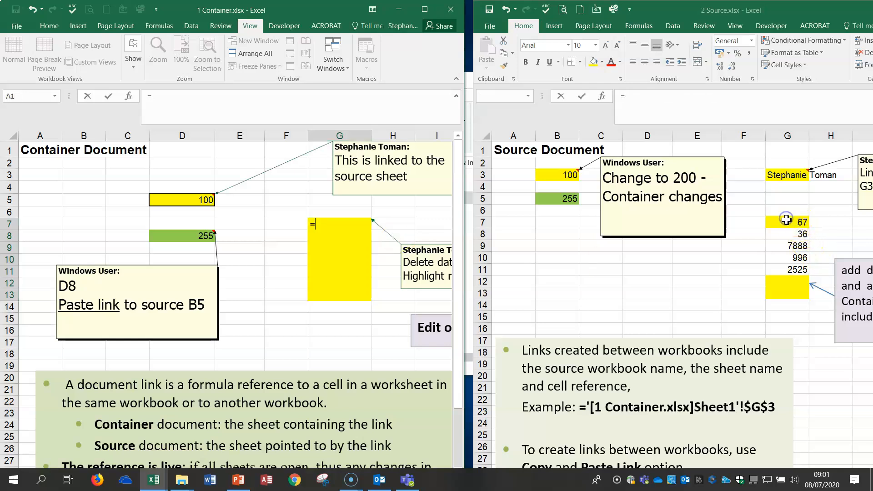
{"action": "left_click_drag", "start_coordinate": [785, 220], "coordinate": [789, 297]}
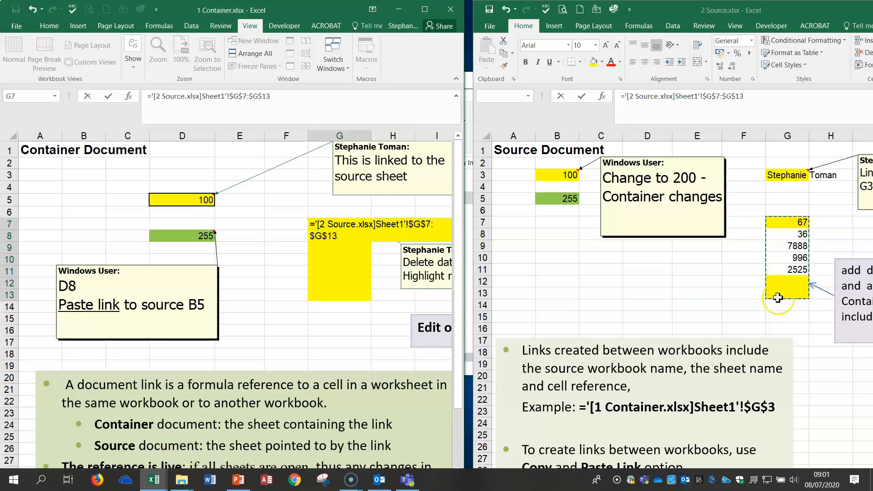
{"action": "left_click", "coordinate": [377, 223]}
{"action": "left_click", "coordinate": [322, 226]}
{"action": "key", "text": "Return"}
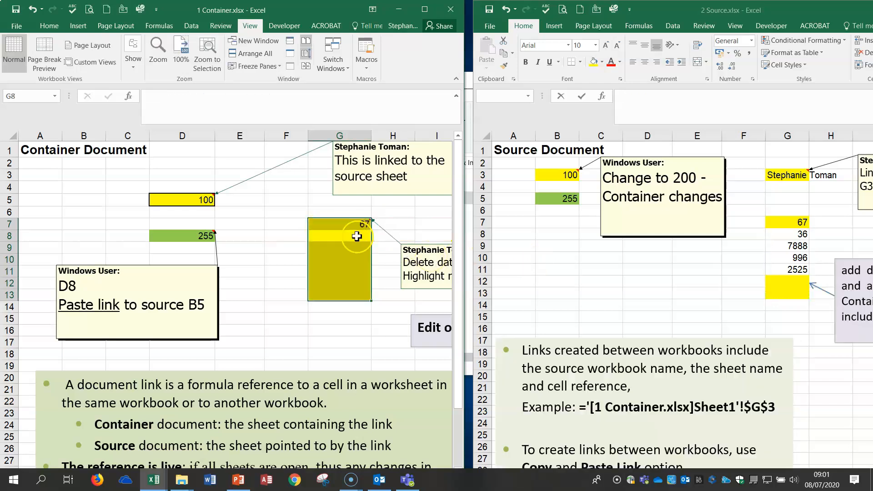
{"action": "left_click", "coordinate": [350, 224]}
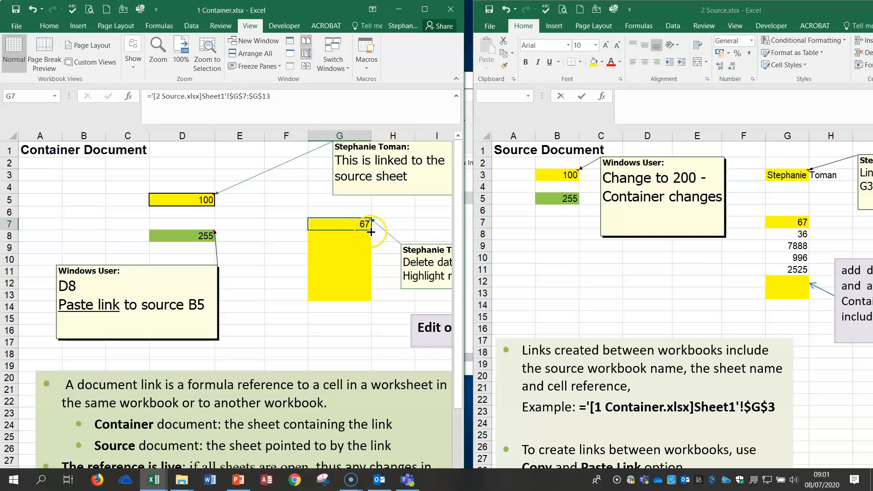
{"action": "left_click_drag", "start_coordinate": [370, 231], "coordinate": [370, 300]}
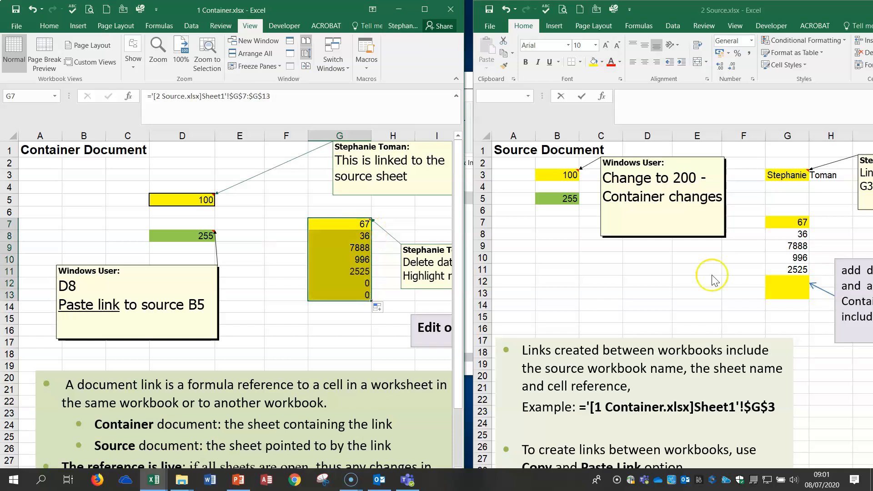
- Test the range link by entering 55 in cell G12 and 66 in cell G13 of the Source workbook
{"action": "left_click", "coordinate": [794, 281]}
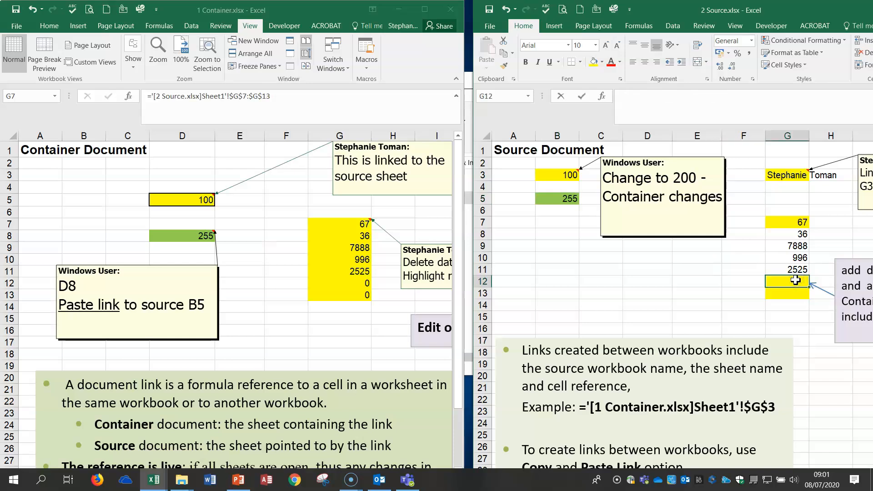
{"action": "type", "text": "55"}
{"action": "key", "text": "Return"}
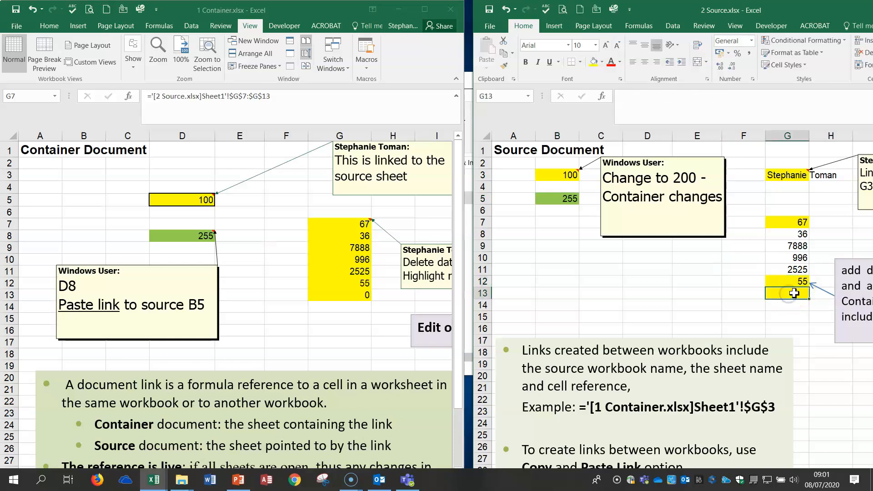
{"action": "type", "text": "66"}
{"action": "left_click", "coordinate": [711, 295]}
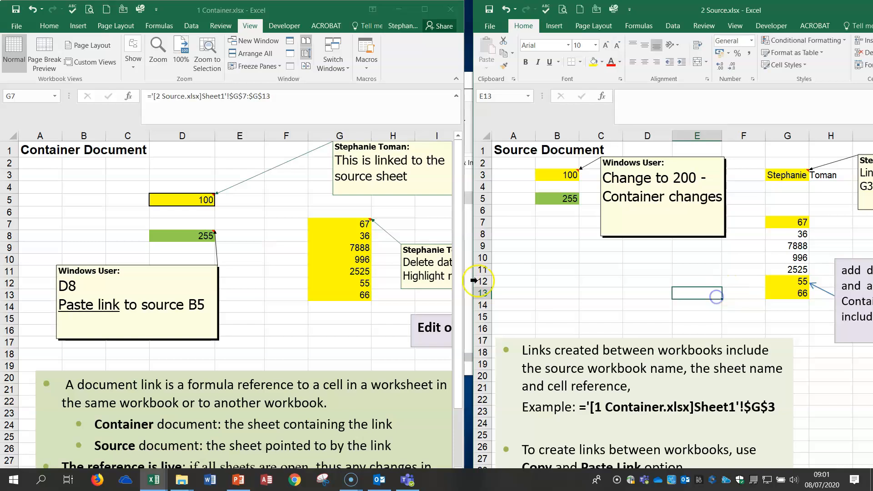
- Check the link formulas in the Container workbook's column G, from G13 up to G7
{"action": "left_click", "coordinate": [347, 295]}
{"action": "left_click", "coordinate": [347, 283]}
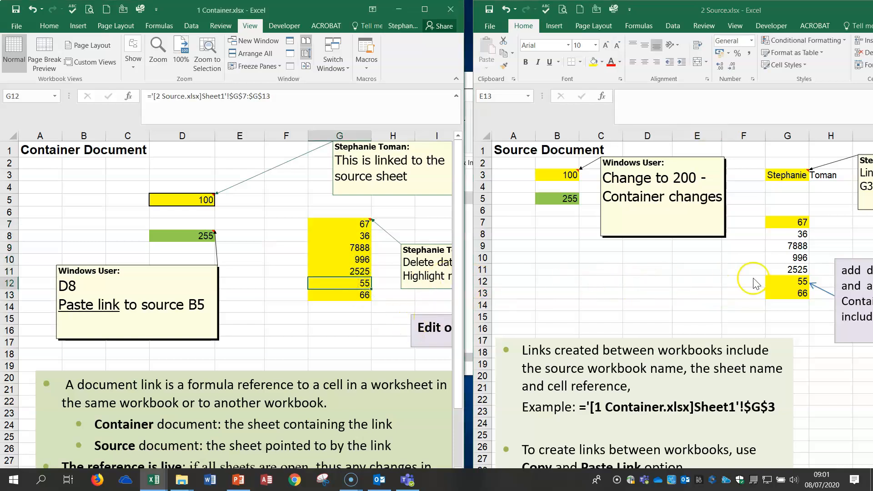
{"action": "key", "text": "Up"}
{"action": "key", "text": "Up"}
{"action": "key", "text": "Up"}
{"action": "key", "text": "Up"}
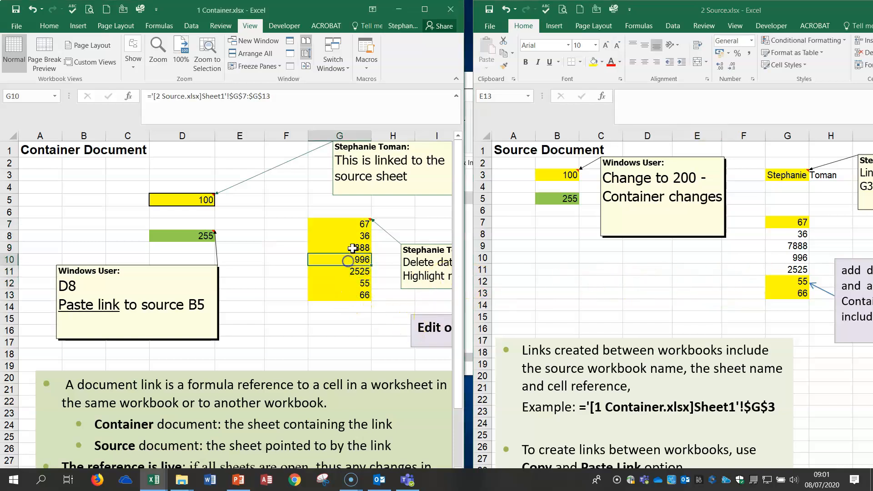
{"action": "left_click", "coordinate": [359, 226]}
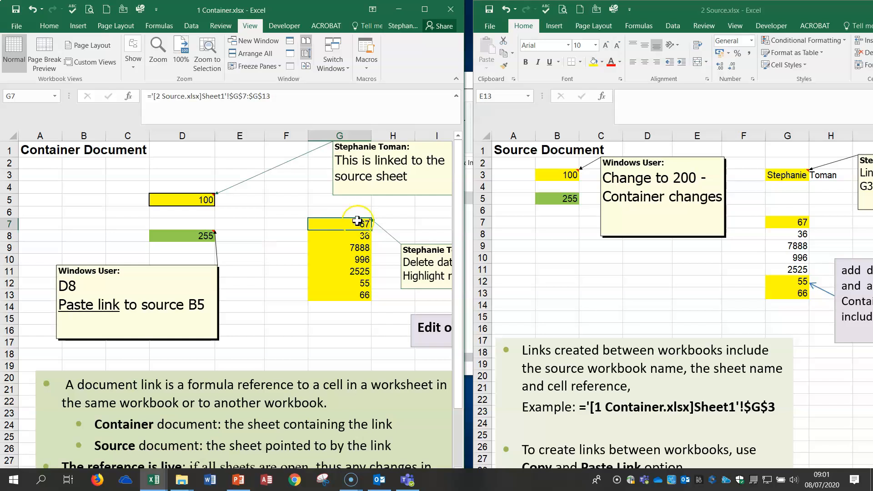
- Undo the recent edits back through the value change in Container cell D8, including the range link and added Source values
{"action": "left_click", "coordinate": [32, 9]}
{"action": "left_click", "coordinate": [32, 9]}
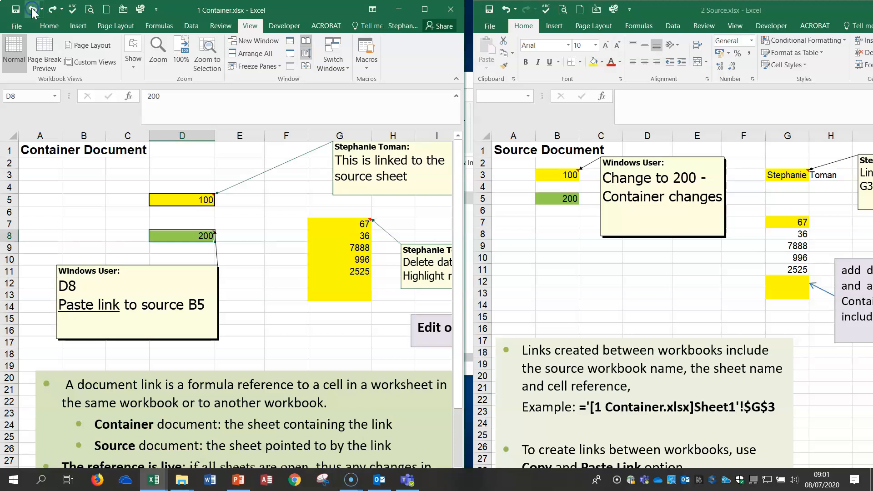
- Clear Container cells G7:G13, enter ='[2 Source.xlsx]Sheet1'!$G$7:$G$13 in G7, and fill it down to G13
{"action": "left_click_drag", "start_coordinate": [314, 222], "coordinate": [330, 295]}
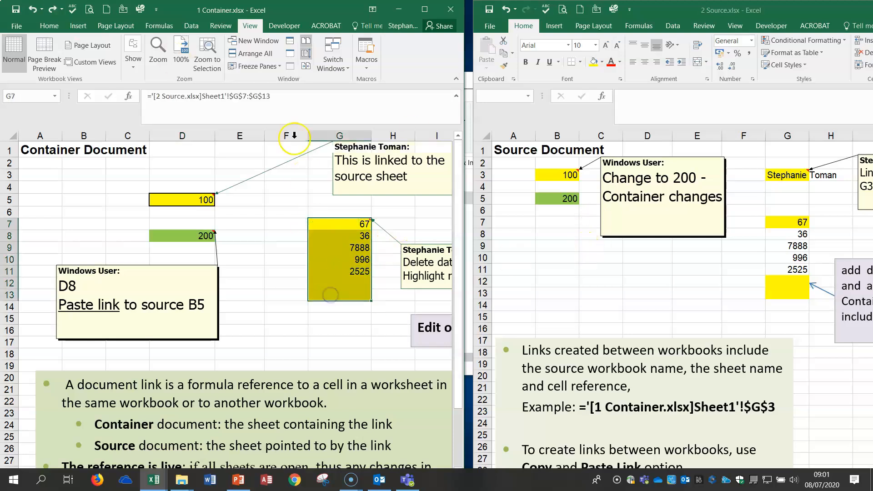
{"action": "key", "text": "Delete"}
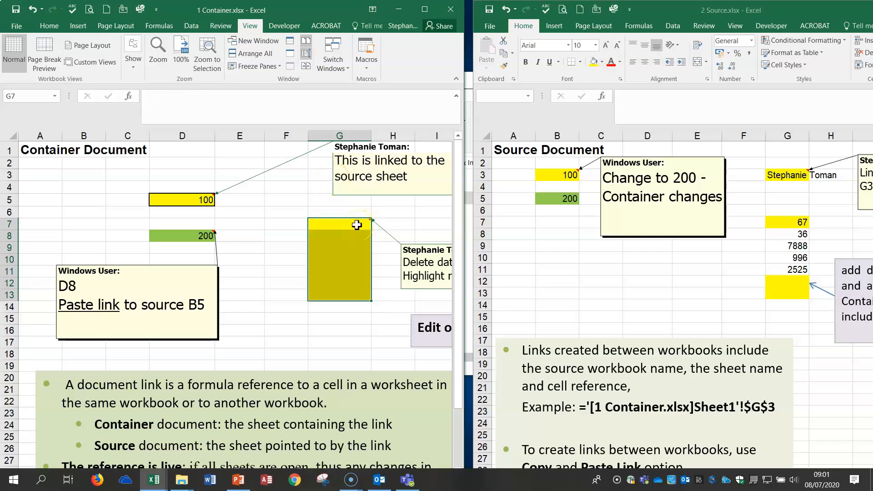
{"action": "type", "text": "="}
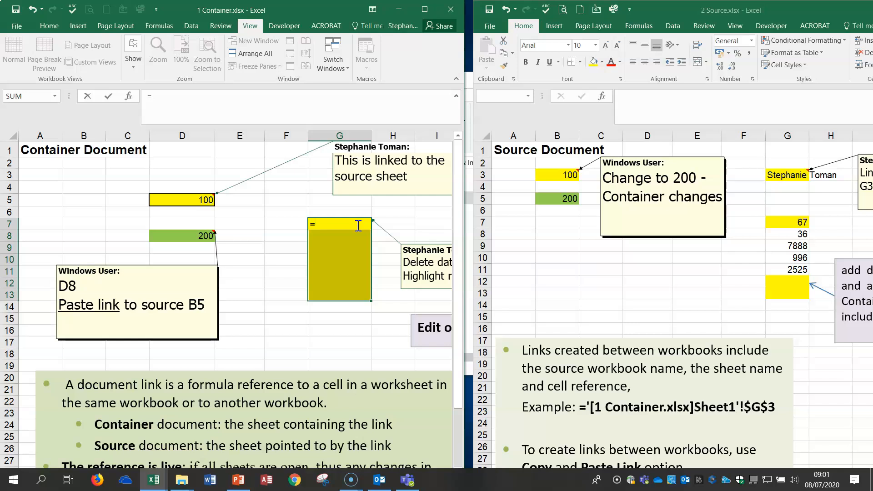
{"action": "left_click_drag", "start_coordinate": [796, 221], "coordinate": [789, 295]}
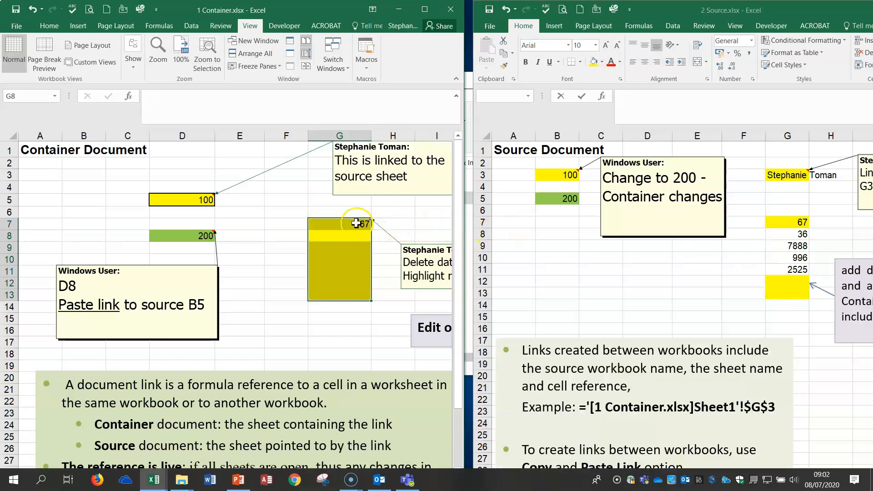
{"action": "key", "text": "Return"}
{"action": "left_click_drag", "start_coordinate": [371, 229], "coordinate": [364, 301]}
- Enter 55 in cell G12 and 77 in cell G13 of the Source workbook to test the range link
{"action": "left_click", "coordinate": [782, 282]}
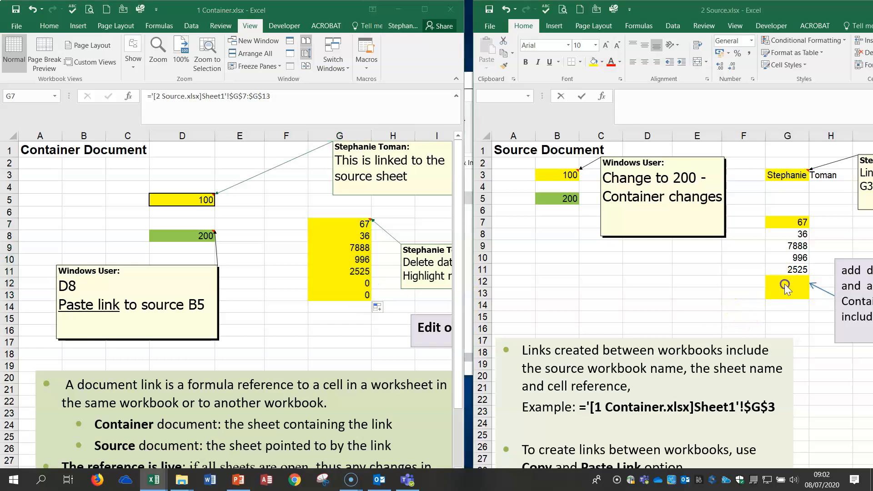
{"action": "type", "text": "55"}
{"action": "key", "text": "Return"}
{"action": "type", "text": "77"}
{"action": "left_click", "coordinate": [686, 283]}
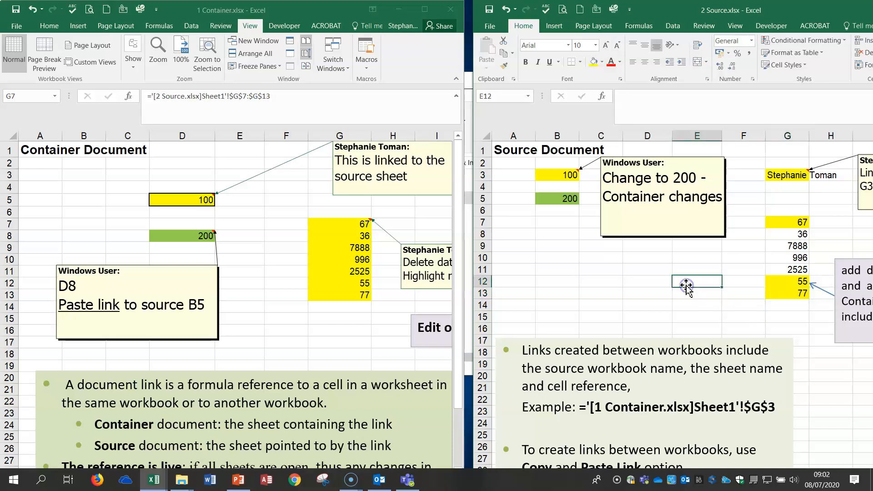
{"action": "left_click", "coordinate": [344, 317]}
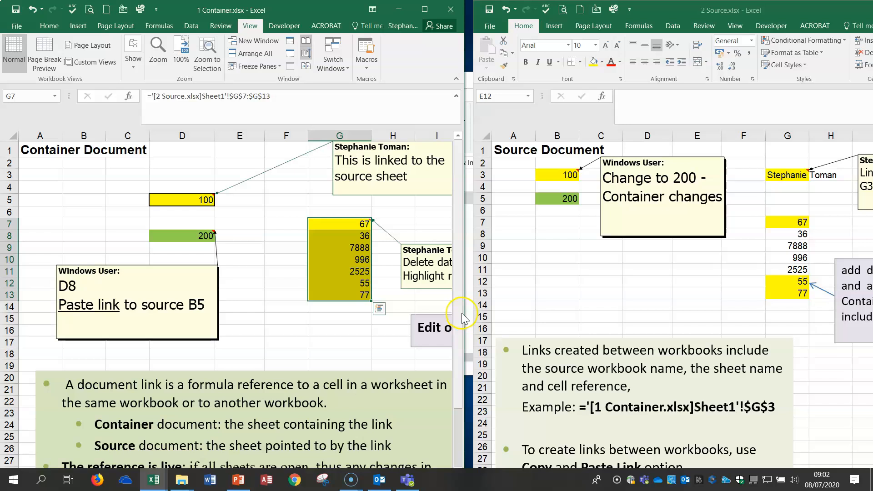
- Widen the Container workbook window and look up where its file links can be edited, including the file information page
{"action": "left_click_drag", "start_coordinate": [463, 319], "coordinate": [643, 301]}
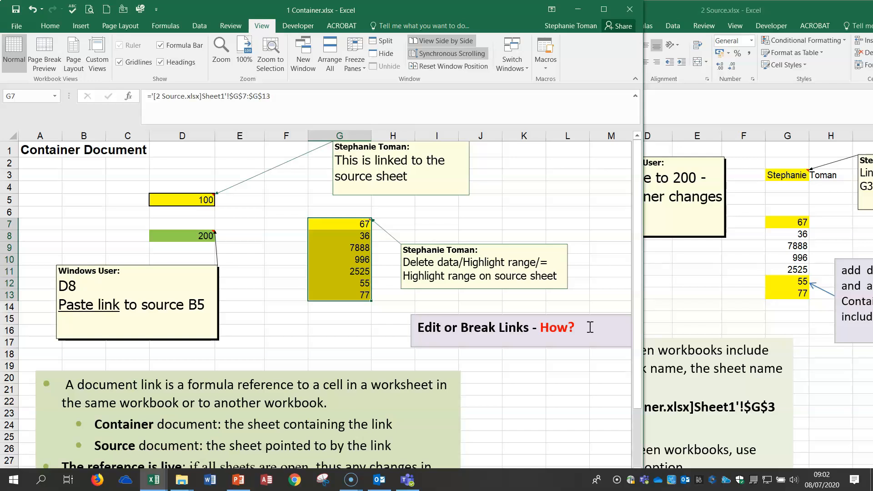
{"action": "left_click", "coordinate": [201, 27]}
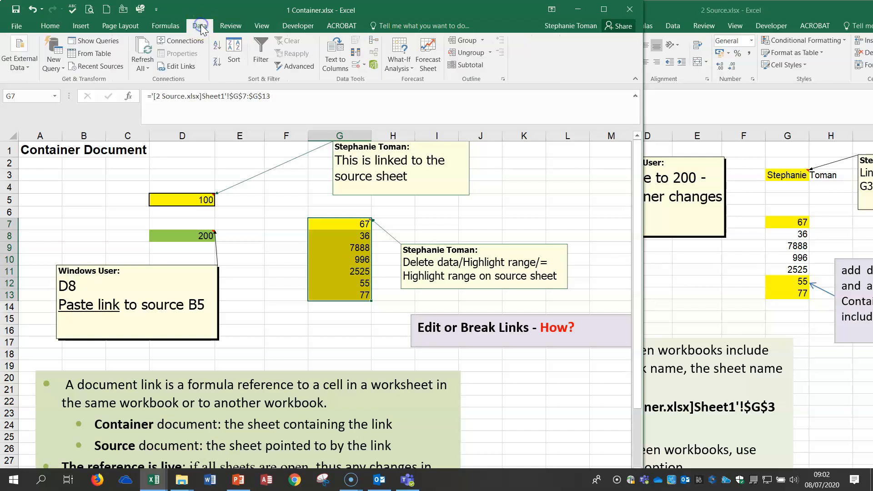
{"action": "left_click", "coordinate": [189, 72]}
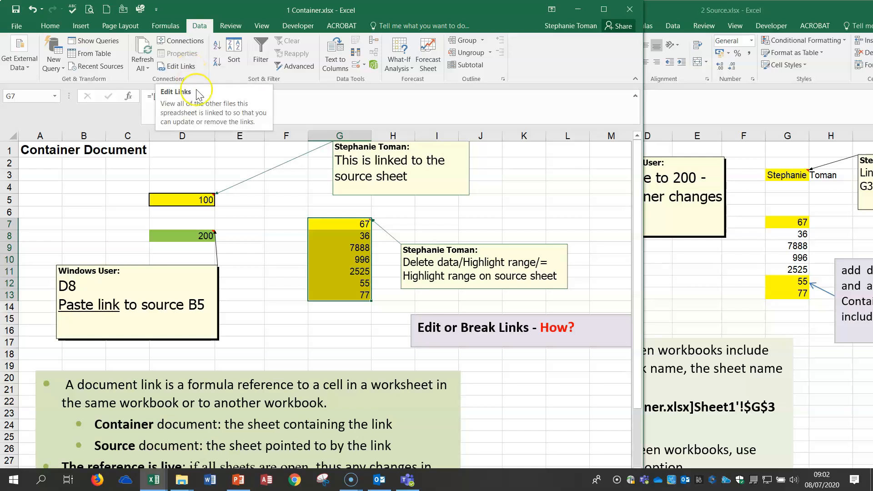
{"action": "left_click", "coordinate": [16, 25]}
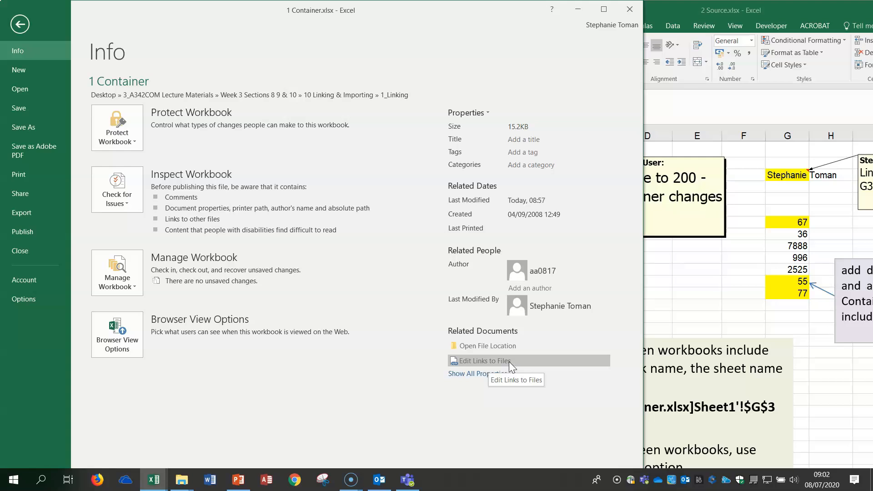
{"action": "left_click", "coordinate": [25, 29]}
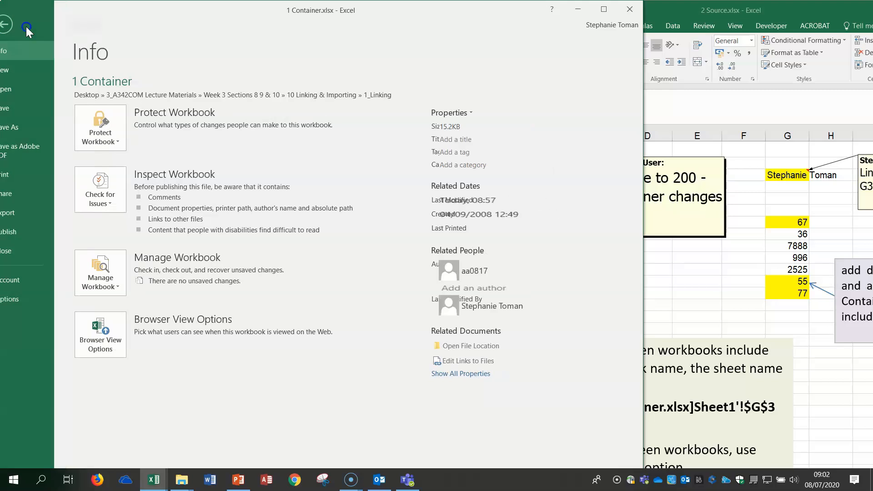
- Break the Container workbook's link to 2 Source.xlsx and close the link editor
{"action": "left_click", "coordinate": [184, 66]}
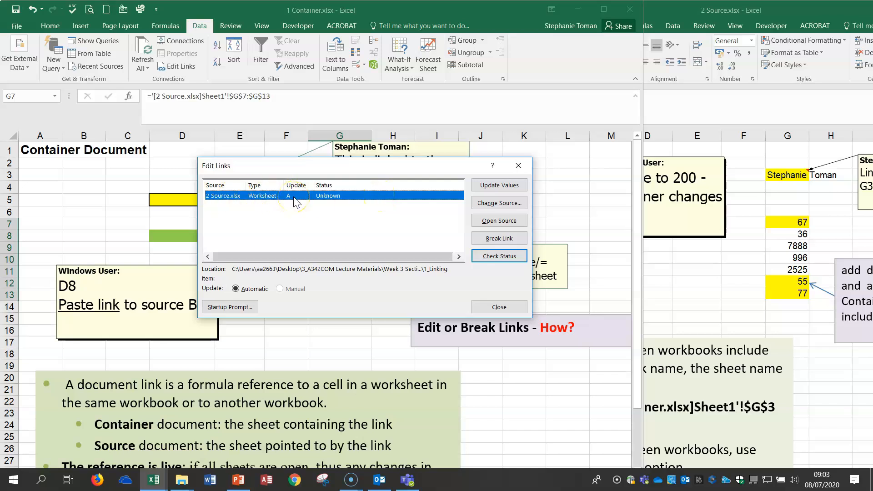
{"action": "left_click", "coordinate": [506, 240]}
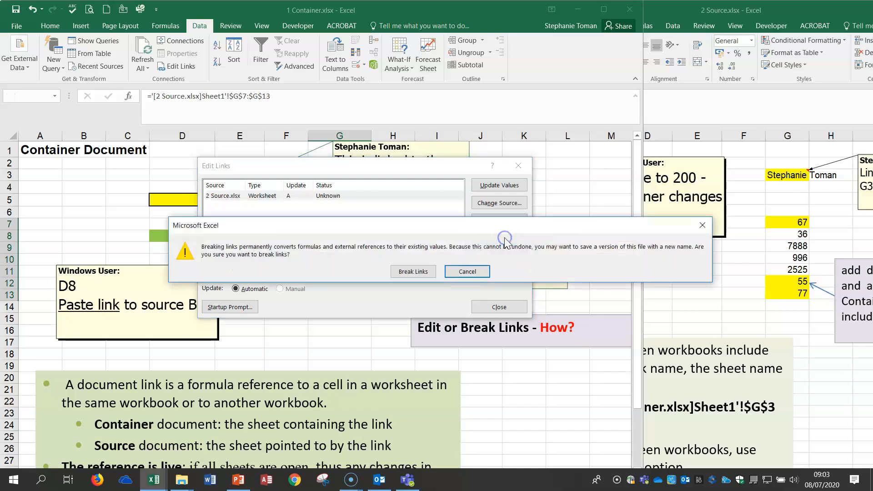
{"action": "left_click", "coordinate": [420, 273]}
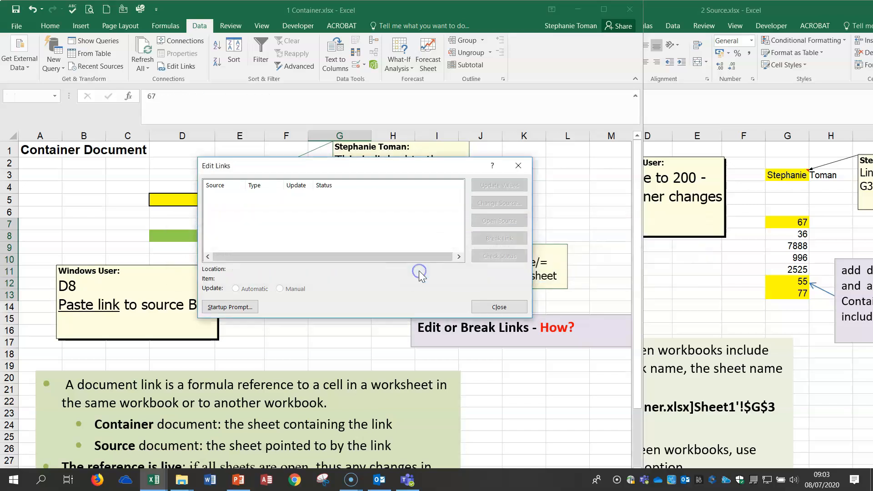
{"action": "left_click", "coordinate": [499, 307]}
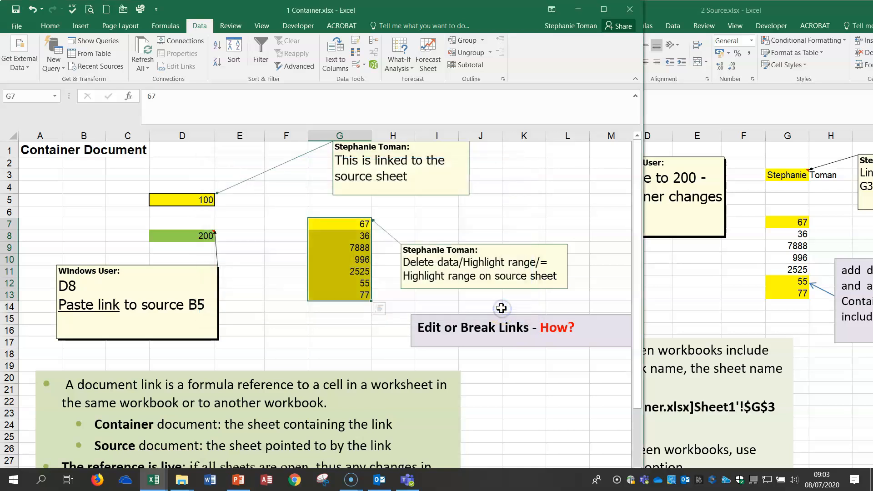
- Inspect the contents of Container cells G7 to G12 and compare them with the Source workbook's column G cells
{"action": "left_click", "coordinate": [568, 196]}
{"action": "left_click", "coordinate": [359, 224]}
{"action": "key", "text": "Down"}
{"action": "key", "text": "Down"}
{"action": "key", "text": "Down"}
{"action": "key", "text": "Down"}
{"action": "key", "text": "Down"}
{"action": "left_click", "coordinate": [790, 223]}
{"action": "left_click", "coordinate": [792, 246]}
{"action": "left_click", "coordinate": [793, 258]}
{"action": "left_click", "coordinate": [793, 281]}
{"action": "left_click", "coordinate": [792, 294]}
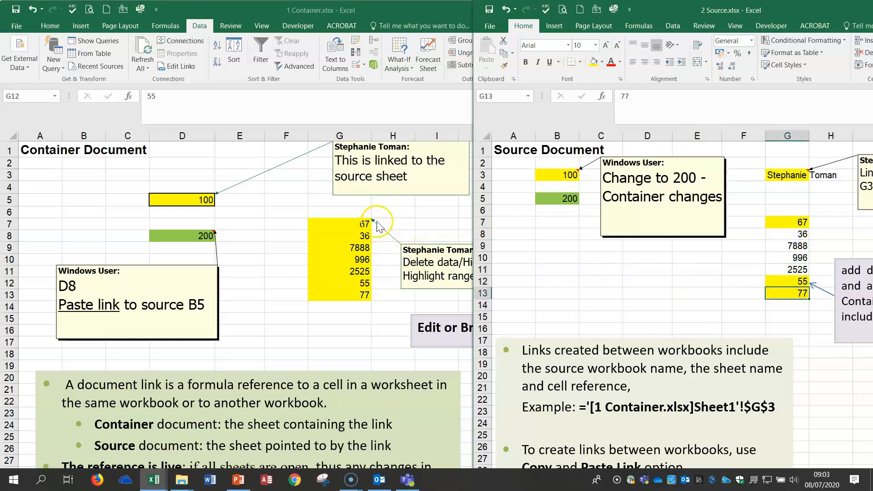
- Enter 22 in cells G12 and G13 of the Source workbook to test the broken link
{"action": "left_click", "coordinate": [359, 221]}
{"action": "left_click", "coordinate": [774, 283]}
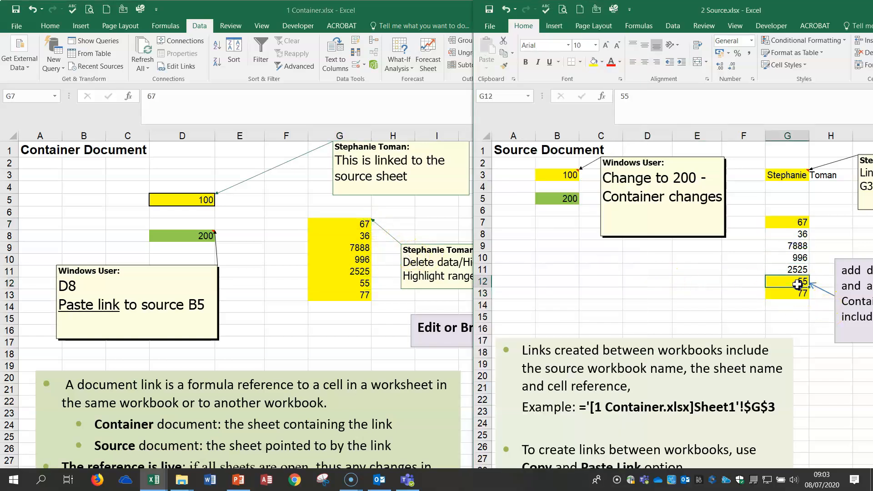
{"action": "type", "text": "22"}
{"action": "left_click", "coordinate": [709, 273]}
{"action": "left_click", "coordinate": [797, 294]}
{"action": "type", "text": "22"}
{"action": "left_click", "coordinate": [693, 279]}
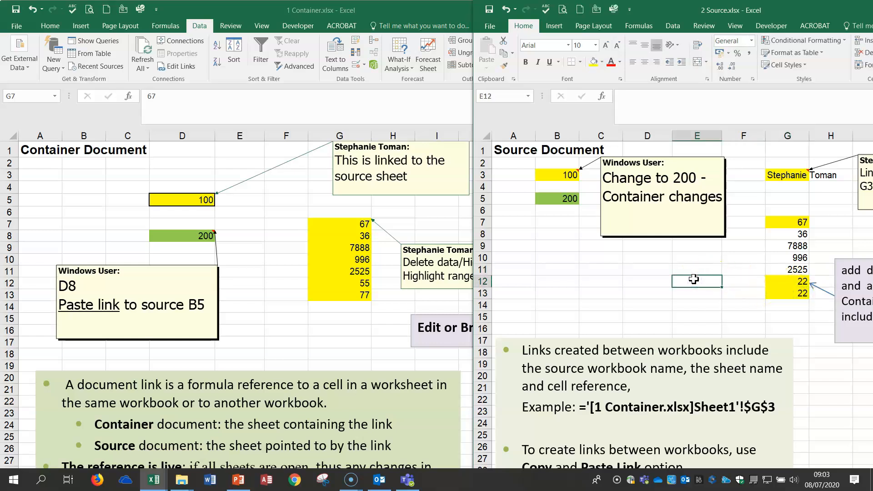
- Close the 1 Container.xlsx and 2 Source.xlsx workbooks without saving the changes
{"action": "left_click_drag", "start_coordinate": [389, 10], "coordinate": [345, 5]}
{"action": "left_click", "coordinate": [579, 9]}
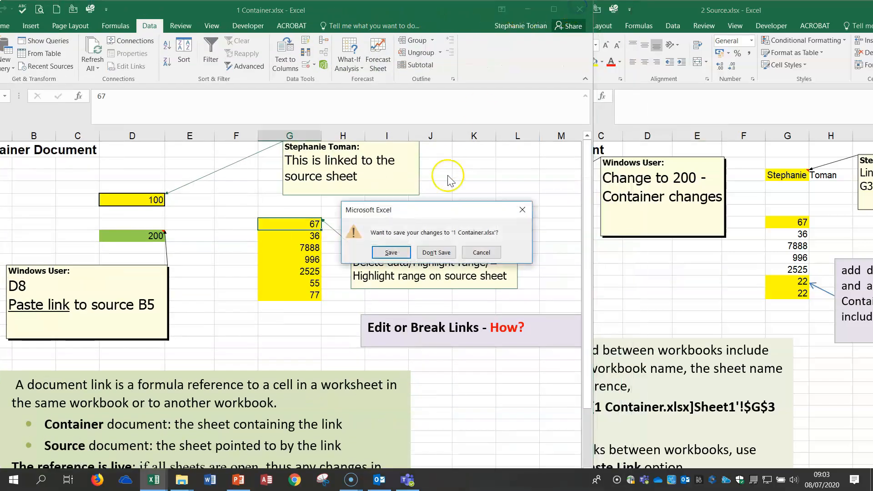
{"action": "left_click", "coordinate": [437, 254]}
{"action": "double_click", "coordinate": [776, 16]}
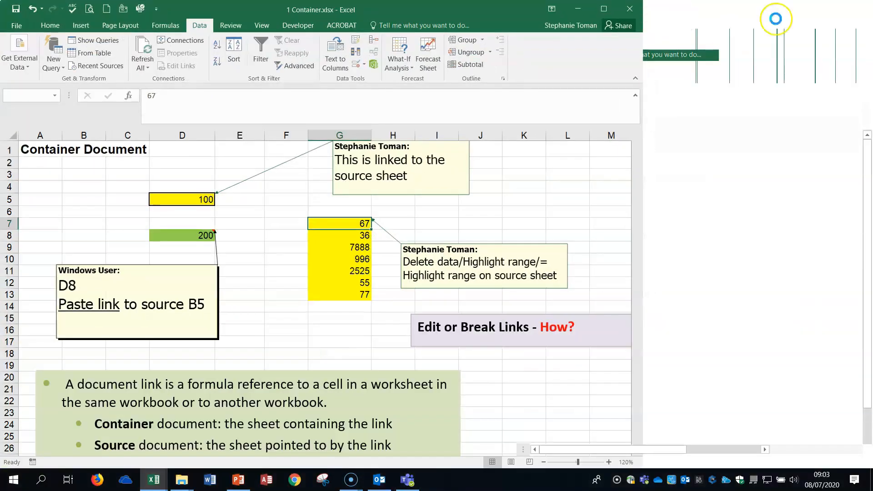
{"action": "left_click", "coordinate": [859, 9]}
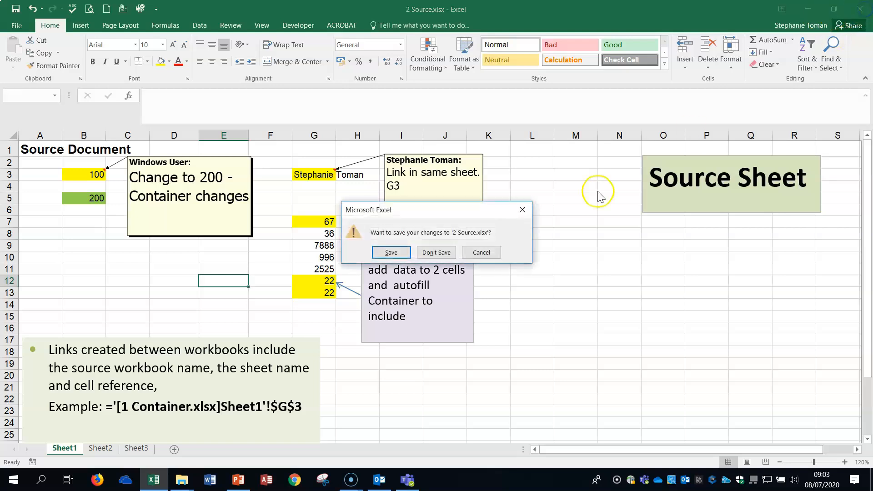
{"action": "left_click", "coordinate": [438, 251]}
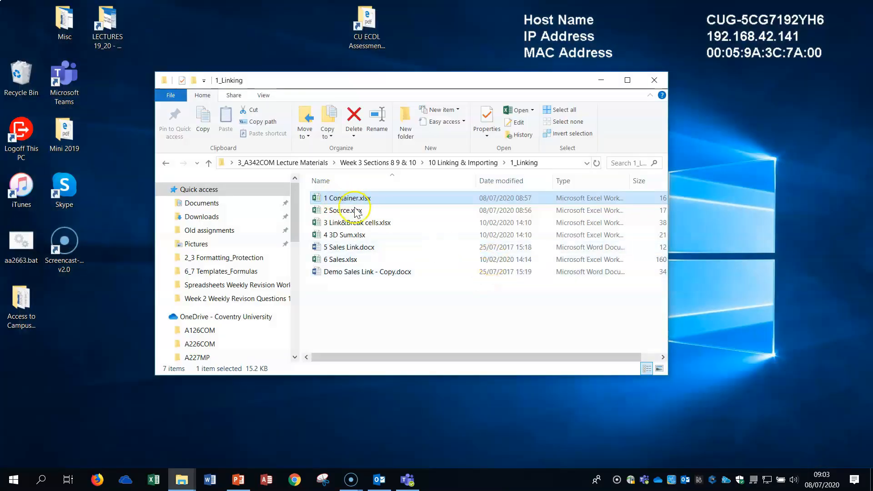
- Open the workbook 3 Link&Break cells.xlsx and examine the Sales cells C6 to F6 on the Consol sheet
{"action": "left_click", "coordinate": [358, 223]}
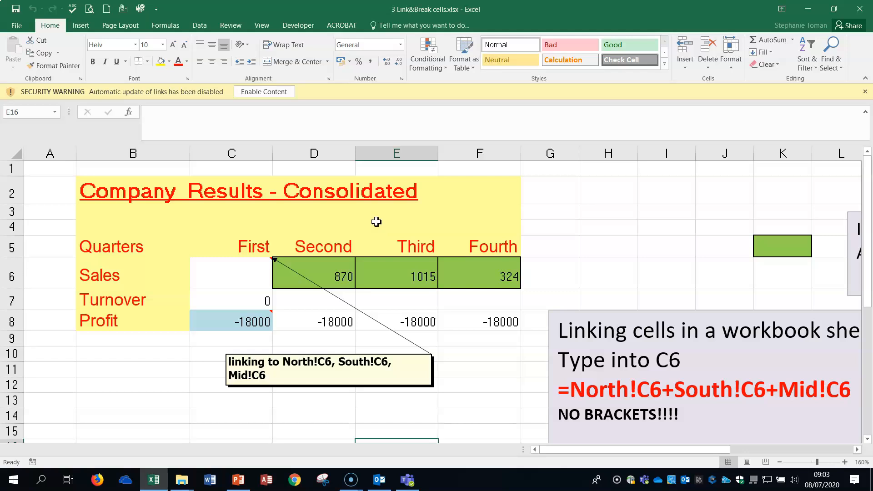
{"action": "left_click", "coordinate": [237, 277]}
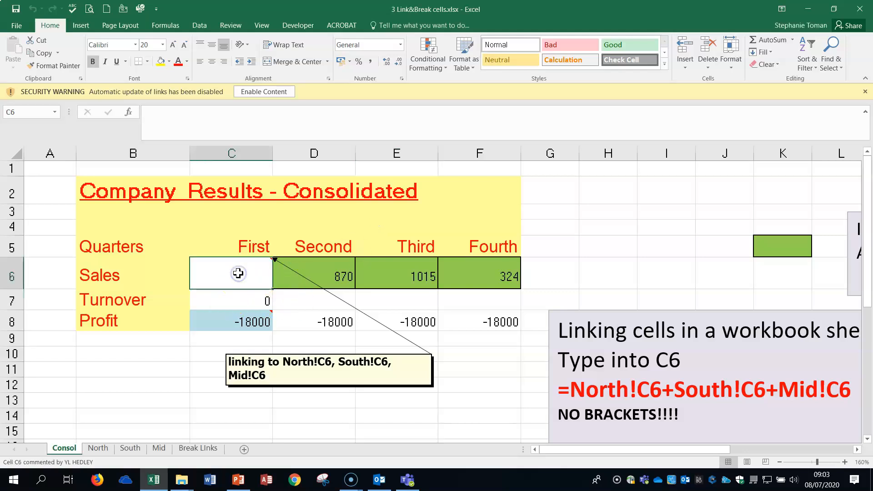
{"action": "left_click", "coordinate": [328, 278]}
{"action": "left_click", "coordinate": [404, 272]}
{"action": "left_click", "coordinate": [476, 270]}
{"action": "left_click", "coordinate": [305, 281]}
{"action": "left_click", "coordinate": [397, 278]}
{"action": "left_click", "coordinate": [466, 274]}
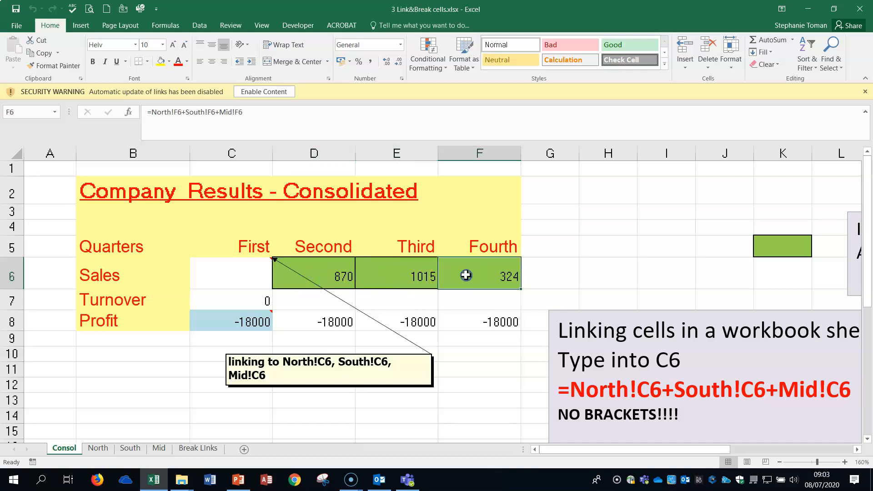
- Enter the formula =North!C6+South!C6+Mid!C6 in cell C6 of the Consol sheet
{"action": "left_click", "coordinate": [232, 274]}
{"action": "left_click", "coordinate": [210, 266]}
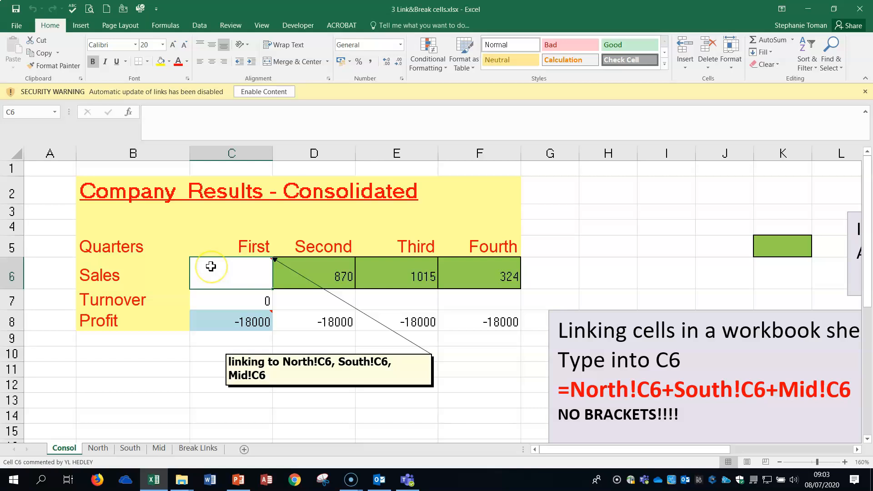
{"action": "type", "text": "="}
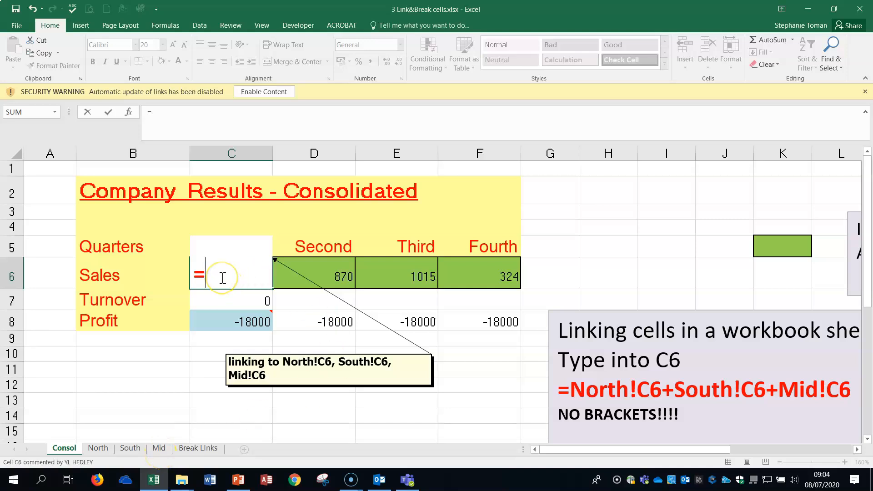
{"action": "type", "text": "North!"}
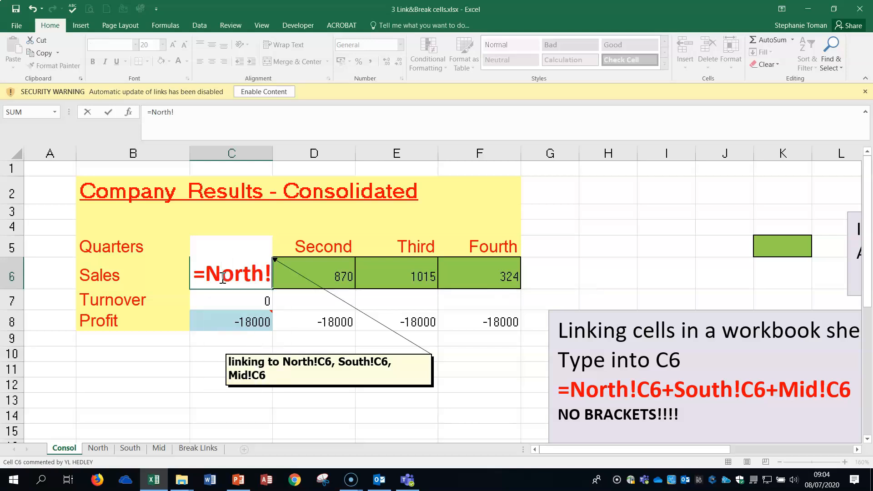
{"action": "type", "text": "C"}
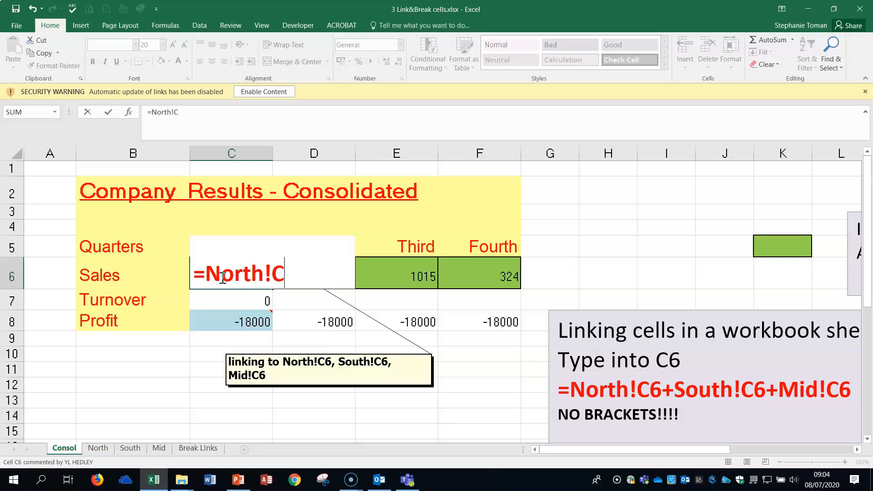
{"action": "type", "text": "6+South!C6"}
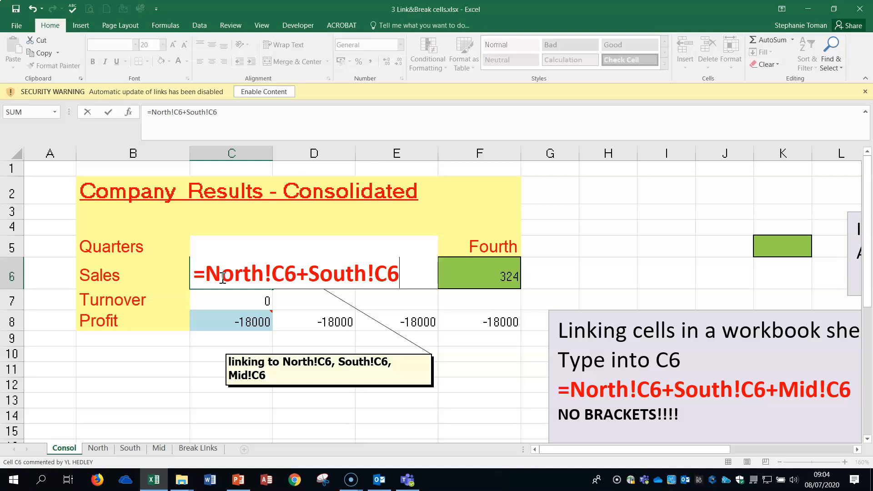
{"action": "type", "text": "+Mid"}
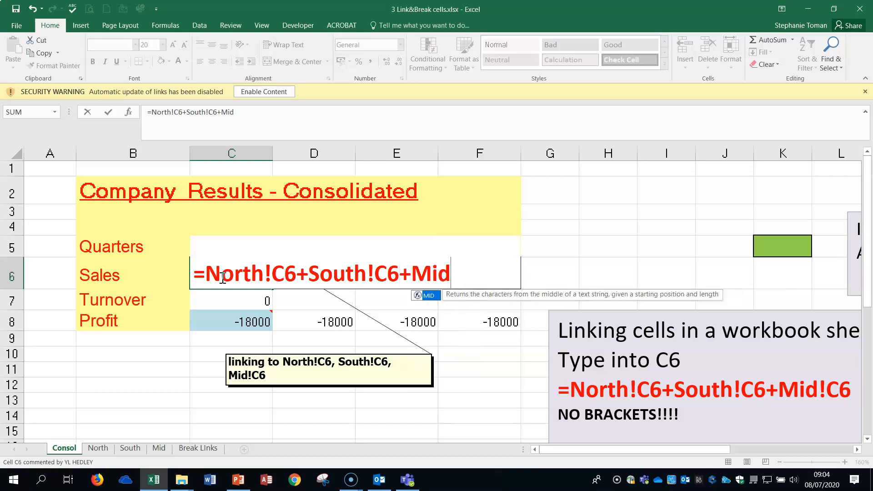
{"action": "type", "text": "!"}
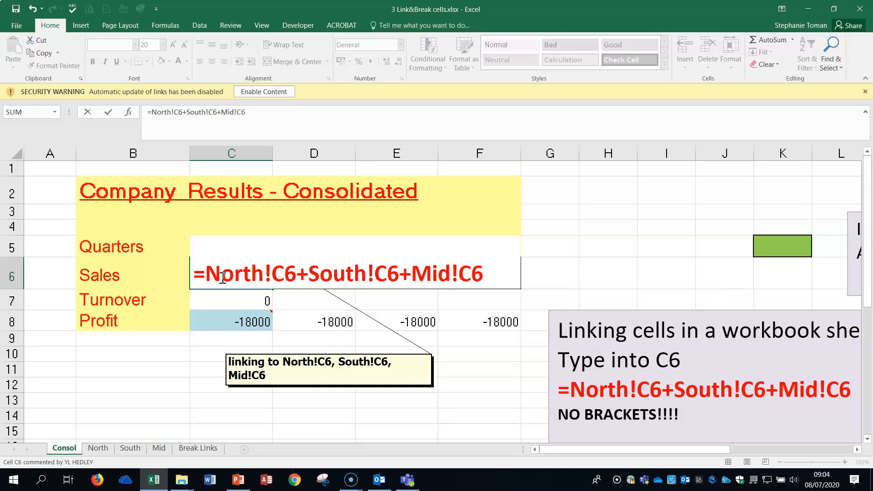
{"action": "type", "text": "C6"}
{"action": "key", "text": "Return"}
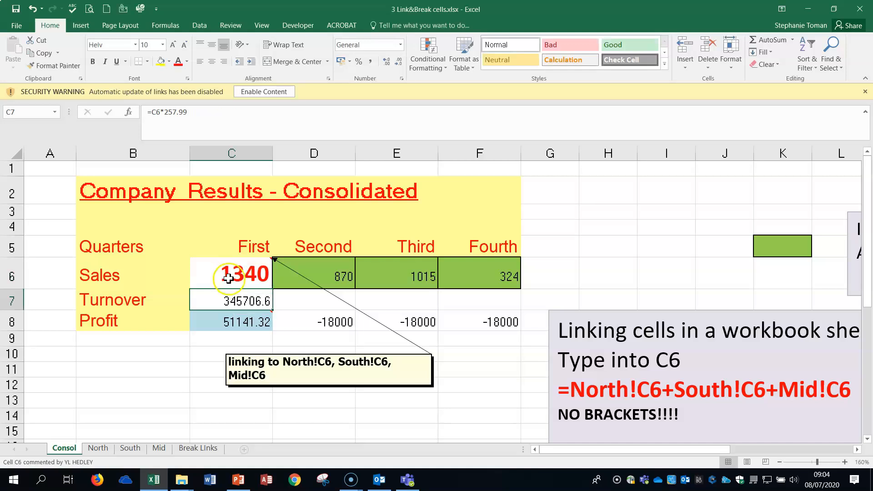
- Check the first-quarter sales in cell C6 of the North, South and Mid sheets, and return to the Consol sheet
{"action": "left_click", "coordinate": [224, 275]}
{"action": "left_click", "coordinate": [106, 447]}
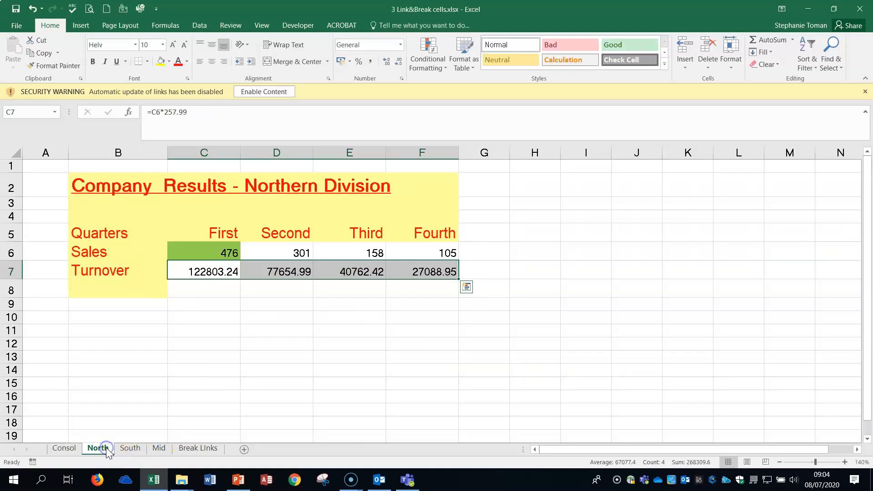
{"action": "left_click", "coordinate": [195, 252]}
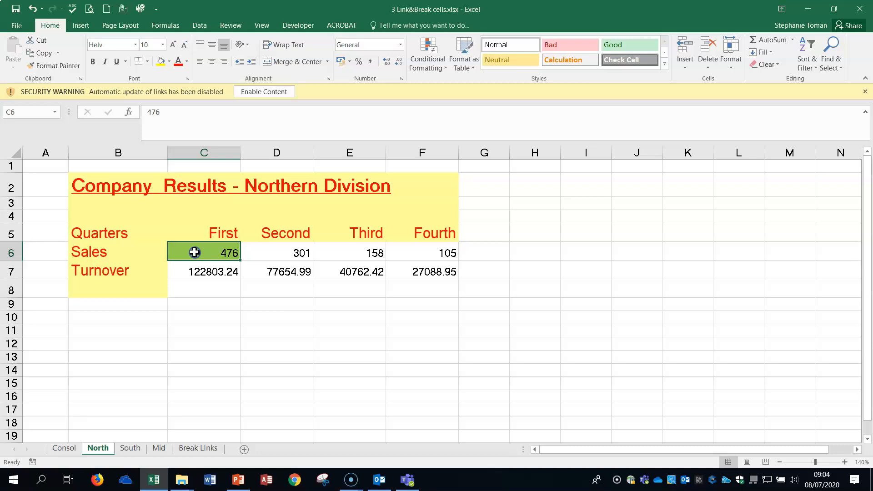
{"action": "left_click", "coordinate": [131, 449]}
{"action": "left_click", "coordinate": [209, 249]}
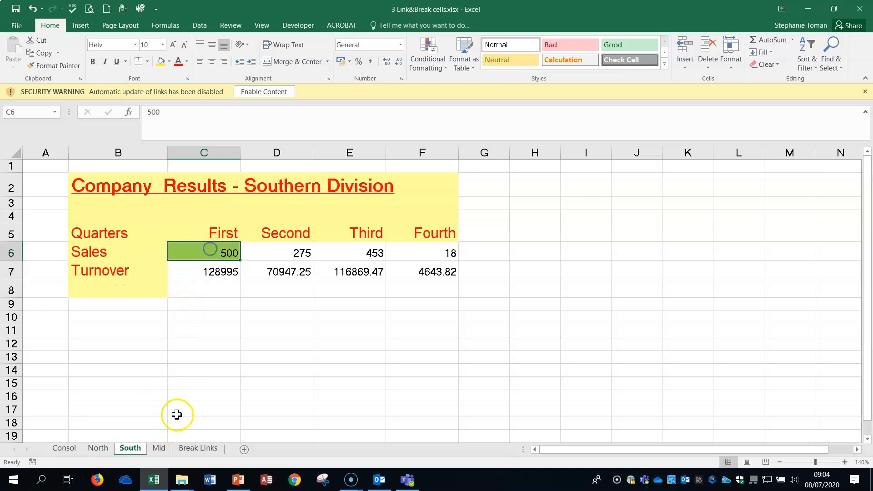
{"action": "left_click", "coordinate": [158, 447]}
{"action": "left_click", "coordinate": [228, 250]}
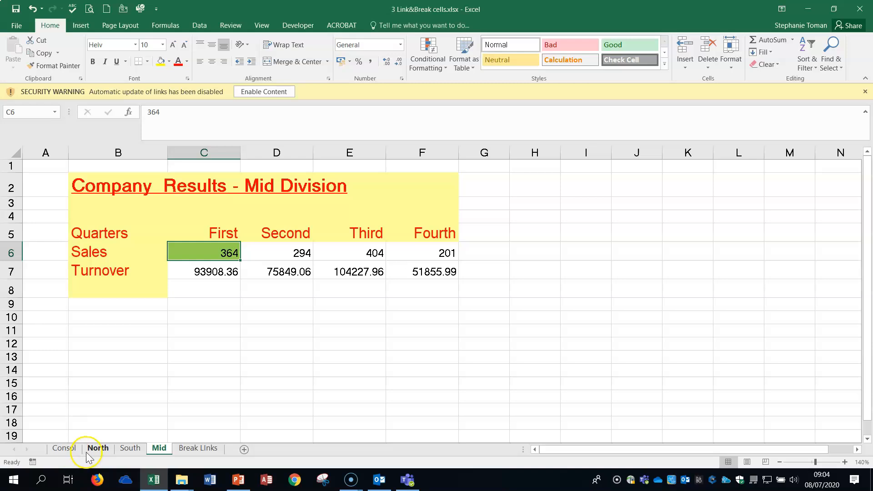
{"action": "left_click", "coordinate": [69, 450]}
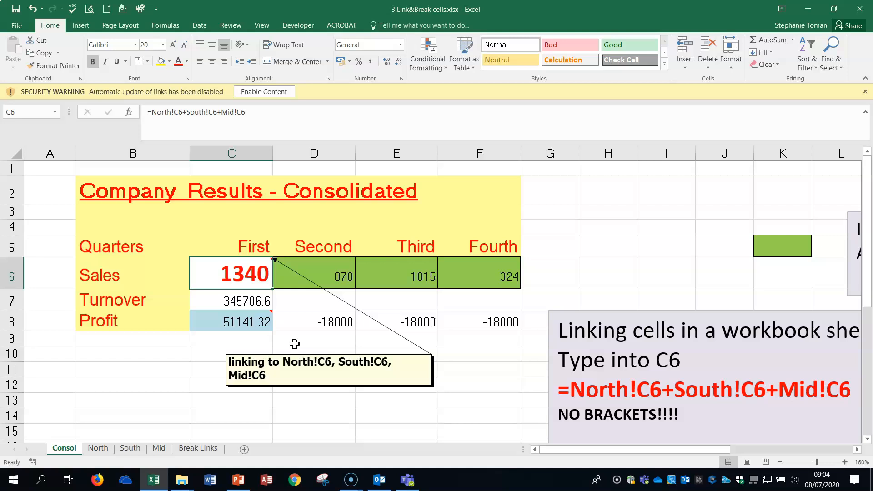
- Link cell K5 on the Consol sheet to the second-quarter sales with the formula =D6
{"action": "left_click_drag", "start_coordinate": [661, 449], "coordinate": [696, 450]}
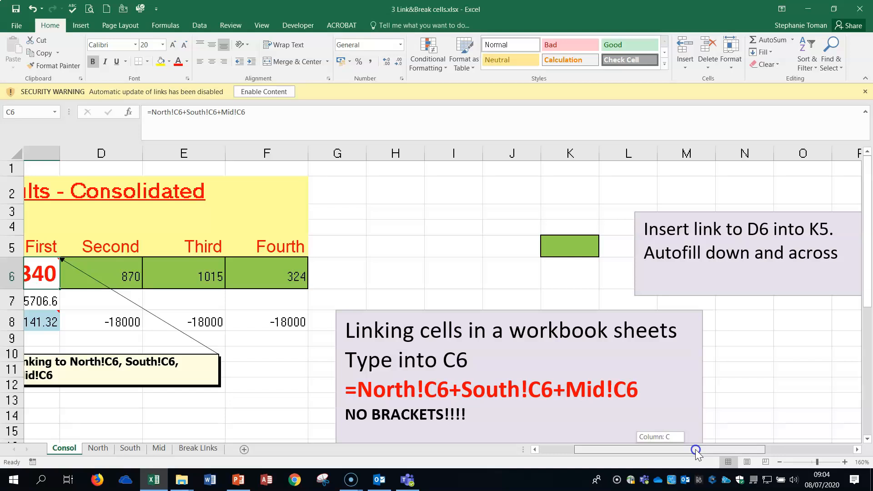
{"action": "left_click_drag", "start_coordinate": [695, 450], "coordinate": [688, 450]}
{"action": "left_click", "coordinate": [608, 244]}
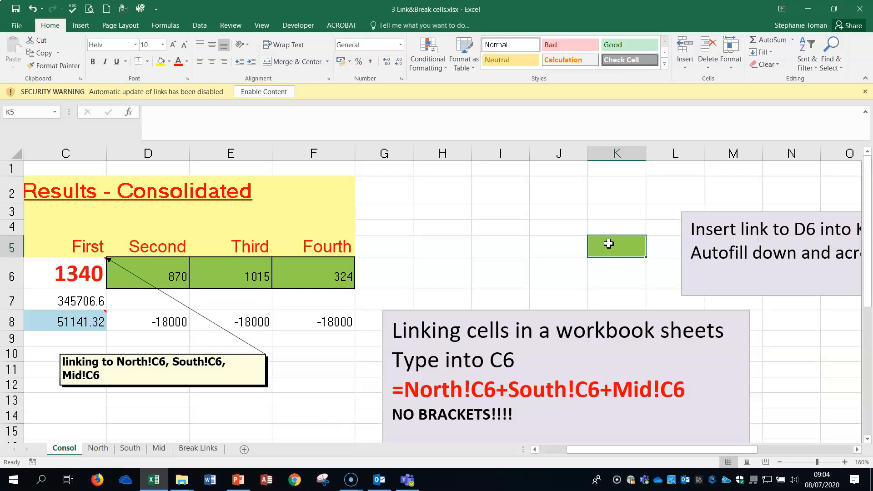
{"action": "type", "text": "="}
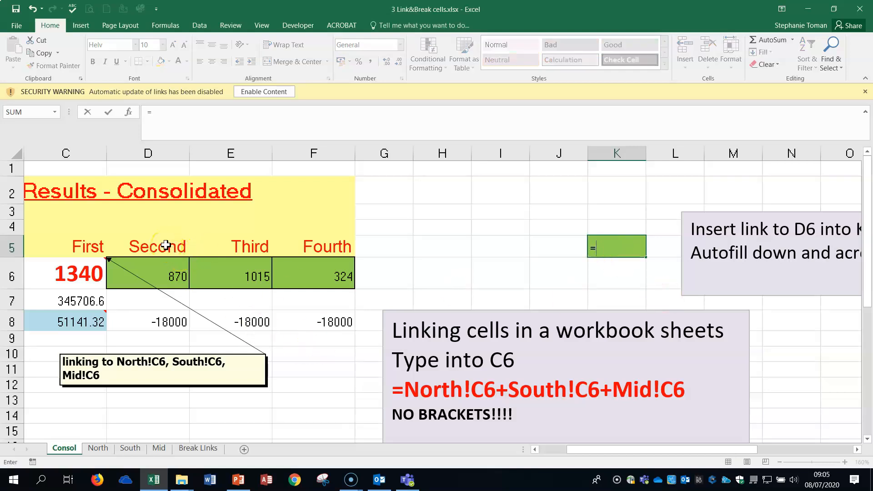
{"action": "left_click", "coordinate": [168, 276]}
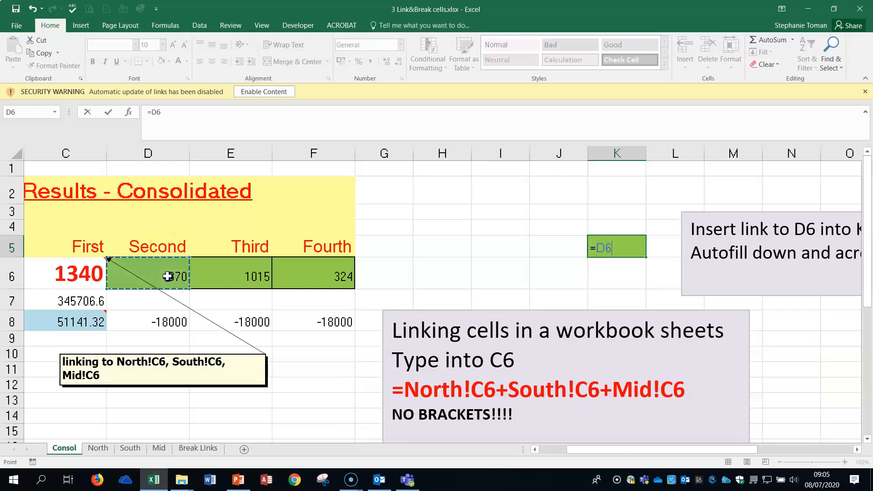
{"action": "key", "text": "Return"}
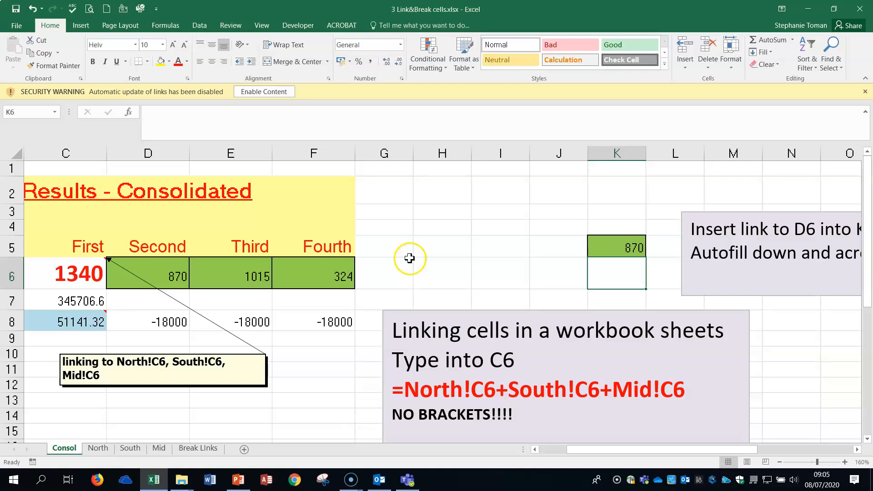
- Link cell K6 on the Consol sheet to the second-quarter heading with the formula =D5
{"action": "type", "text": "="}
{"action": "left_click", "coordinate": [170, 245]}
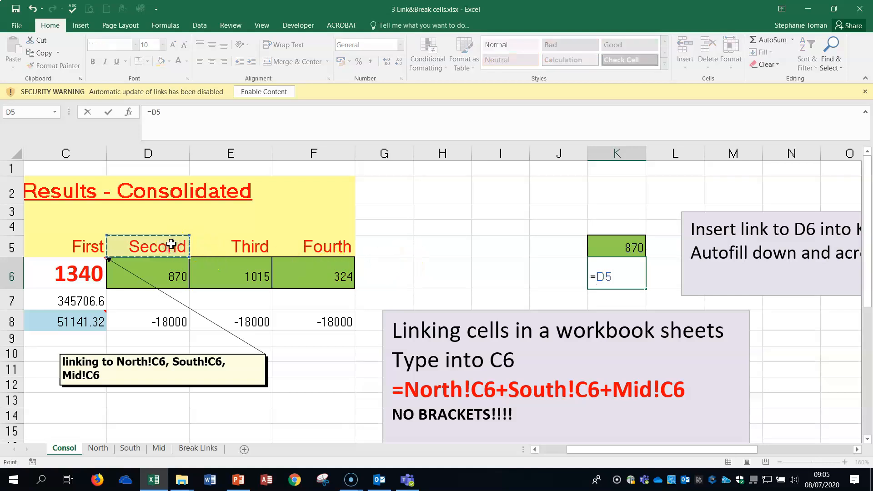
{"action": "key", "text": "Return"}
{"action": "left_click", "coordinate": [452, 268]}
{"action": "left_click_drag", "start_coordinate": [578, 449], "coordinate": [538, 451]}
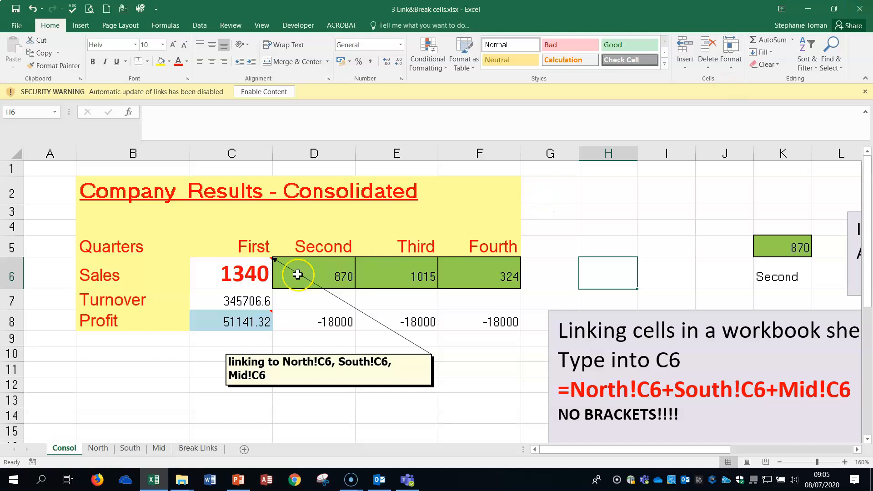
- Close 3 Link&Break cells.xlsx without saving the changes and open the workbook 4 3D Sum.xlsx
{"action": "left_click", "coordinate": [859, 9]}
{"action": "left_click", "coordinate": [443, 253]}
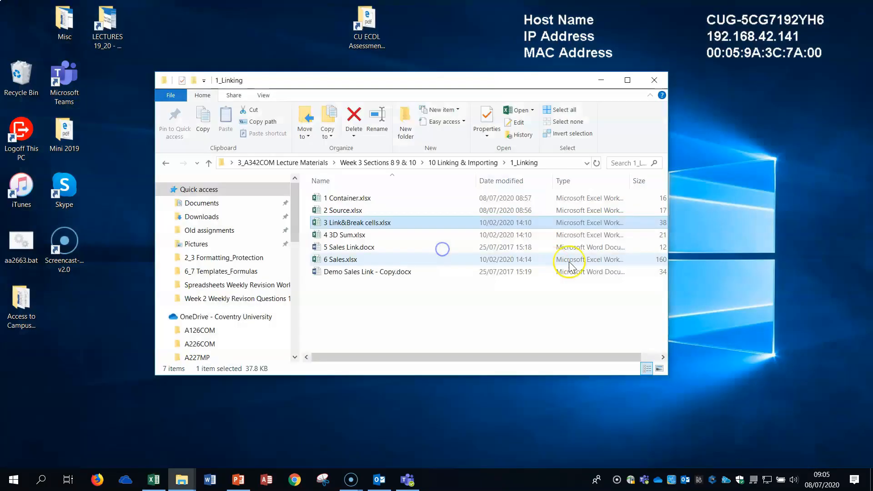
{"action": "double_click", "coordinate": [350, 236]}
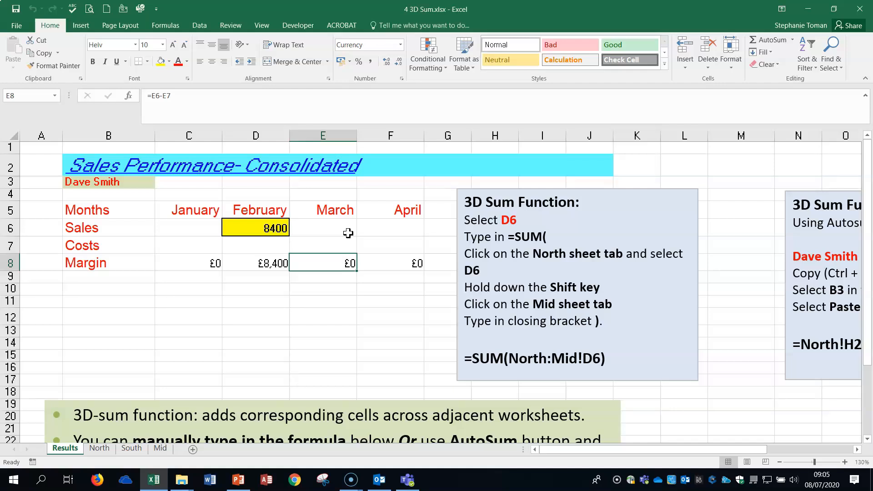
- Examine the 3D sum formula in the February Sales cell D6 on the Results sheet and the written instructions beside it
{"action": "left_click", "coordinate": [68, 454]}
{"action": "left_click", "coordinate": [252, 227]}
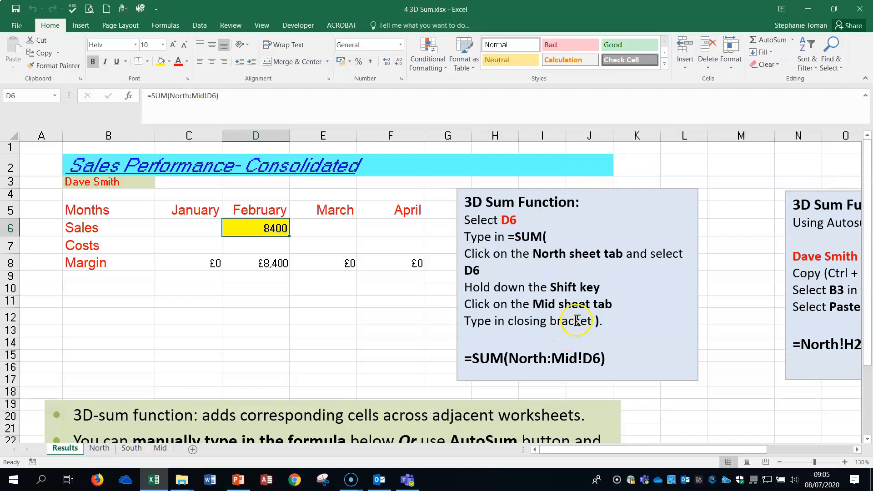
{"action": "left_click", "coordinate": [604, 356]}
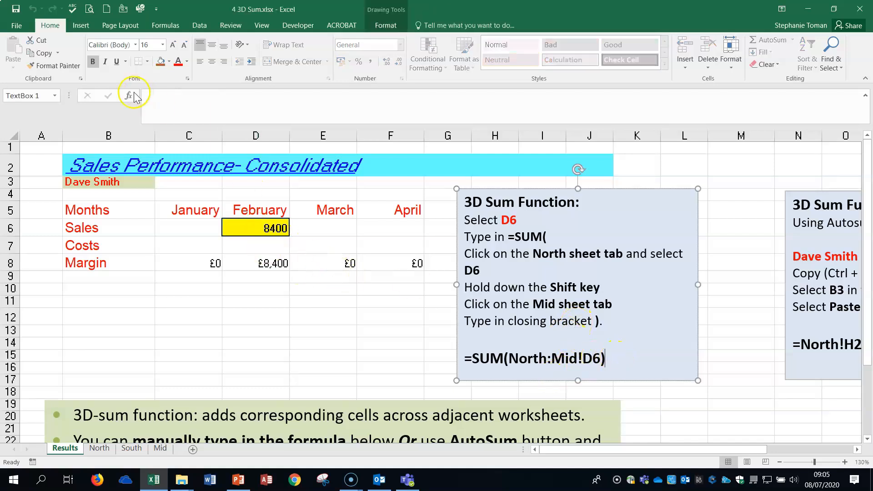
{"action": "left_click", "coordinate": [268, 229]}
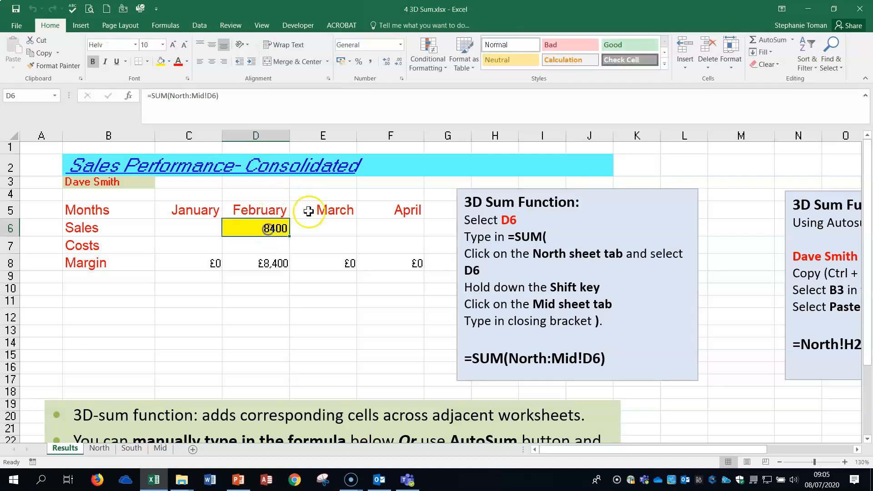
{"action": "left_click", "coordinate": [234, 96]}
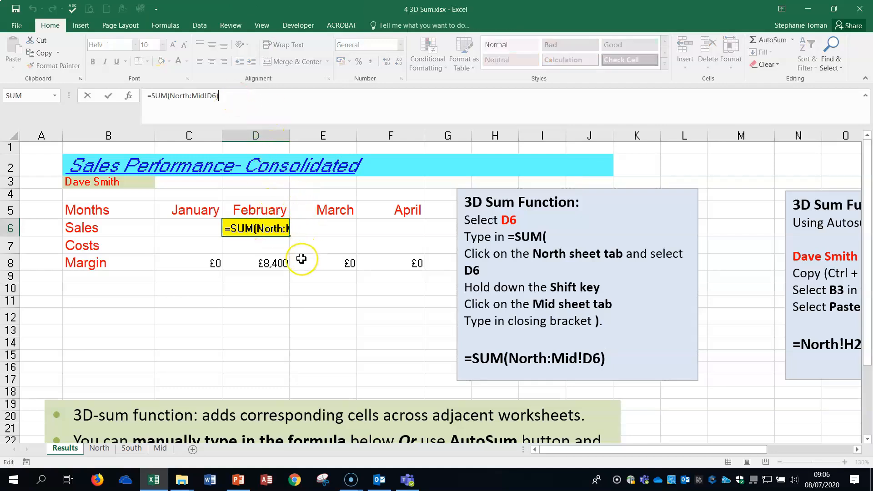
{"action": "key", "text": "Escape"}
{"action": "double_click", "coordinate": [248, 229]}
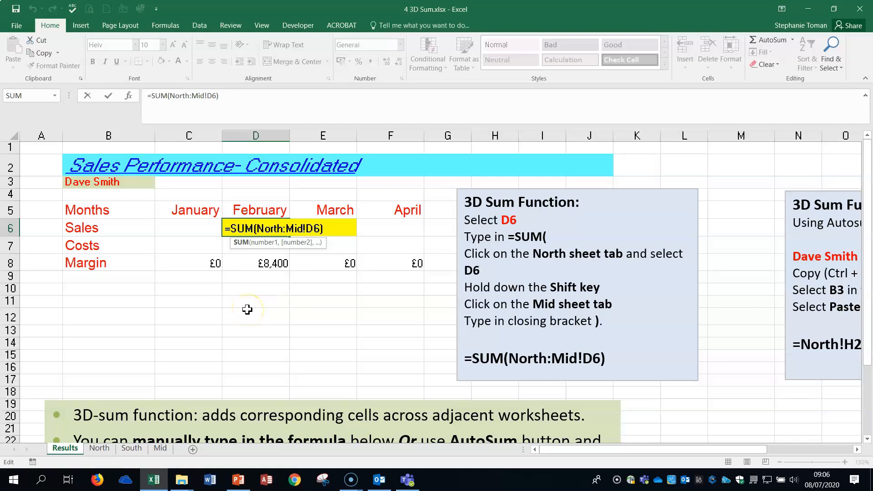
{"action": "key", "text": "Escape"}
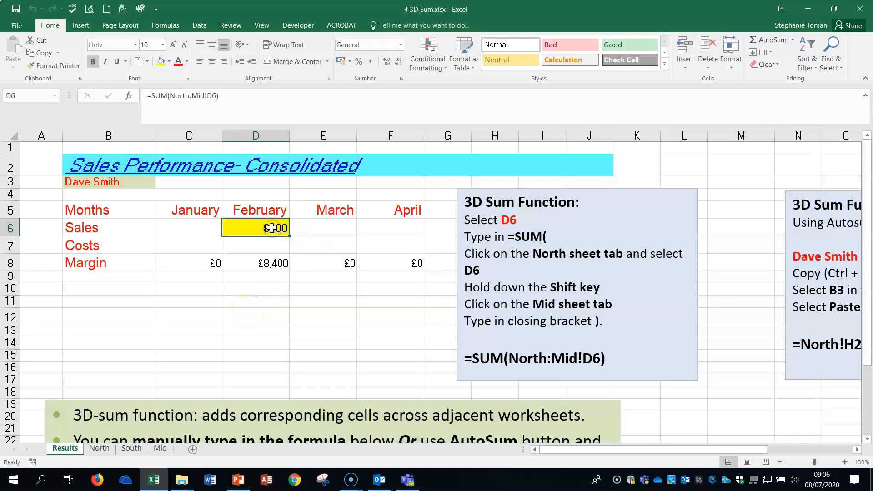
- Clear the February Sales cell D6 on the Results sheet and view the North and South sheets
{"action": "key", "text": "Delete"}
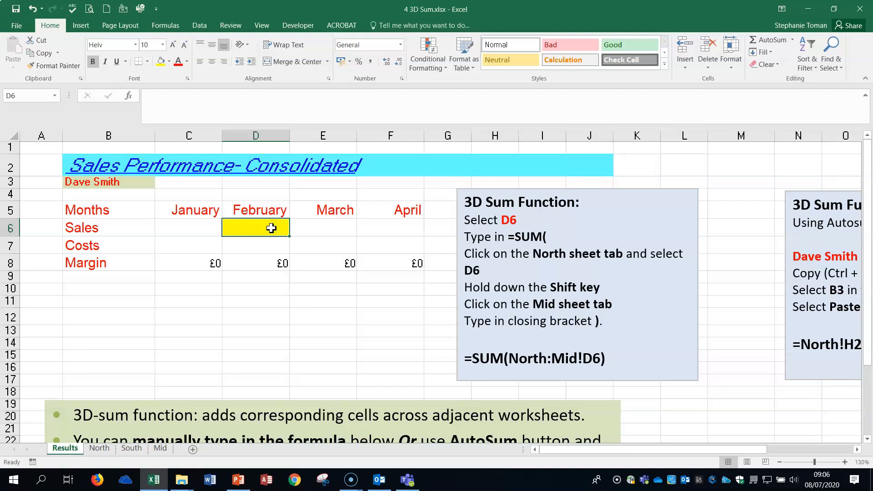
{"action": "left_click", "coordinate": [100, 448]}
{"action": "left_click", "coordinate": [136, 450]}
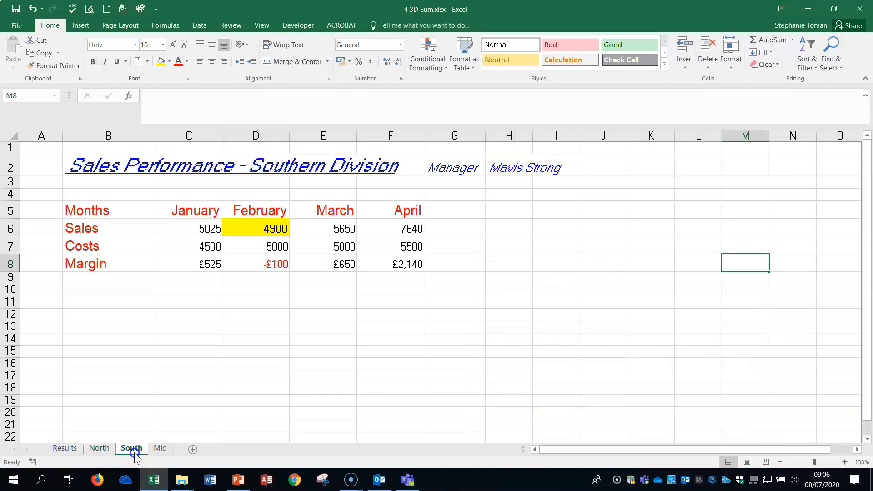
- Enter 5556 as the February sales in cell D6 of the North sheet
{"action": "left_click", "coordinate": [99, 448]}
{"action": "left_click", "coordinate": [247, 227]}
{"action": "type", "text": "5+5"}
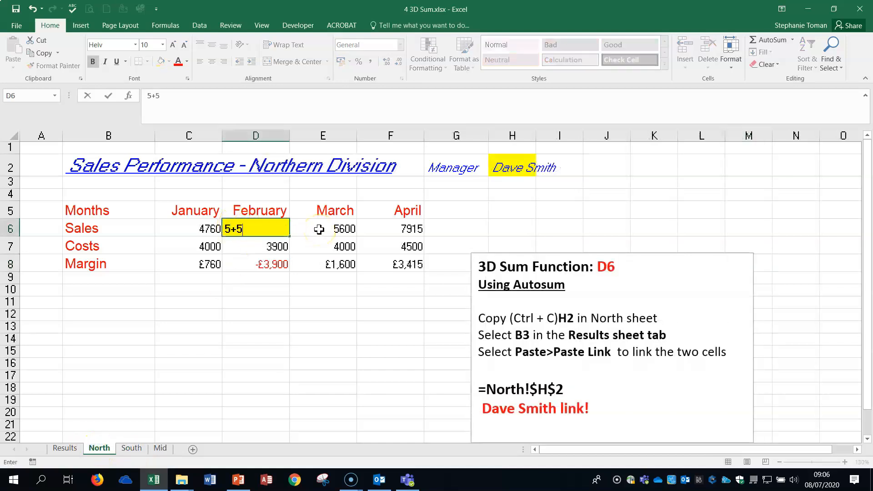
{"action": "key", "text": "BackSpace"}
{"action": "key", "text": "BackSpace"}
{"action": "key", "text": "BackSpace"}
{"action": "key", "text": "BackSpace"}
{"action": "type", "text": "5556"}
{"action": "left_click", "coordinate": [347, 338]}
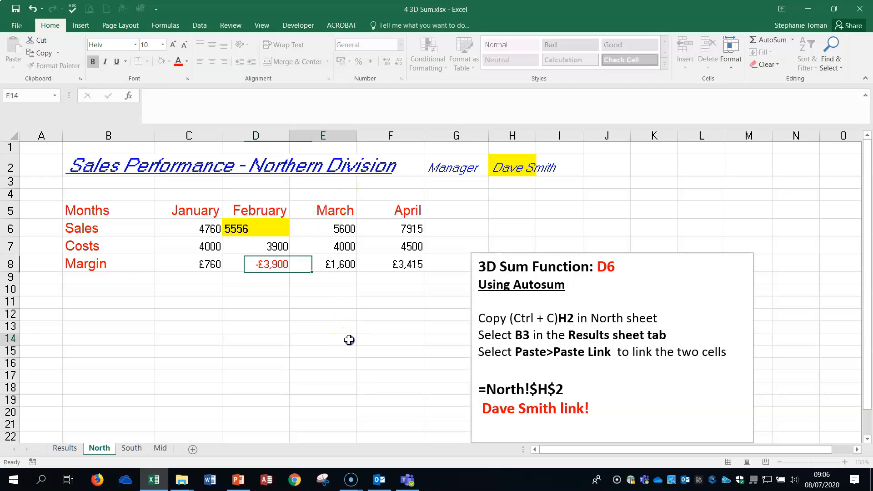
- Check the February sales on the South and Mid sheets and return to the Results sheet
{"action": "left_click", "coordinate": [137, 447]}
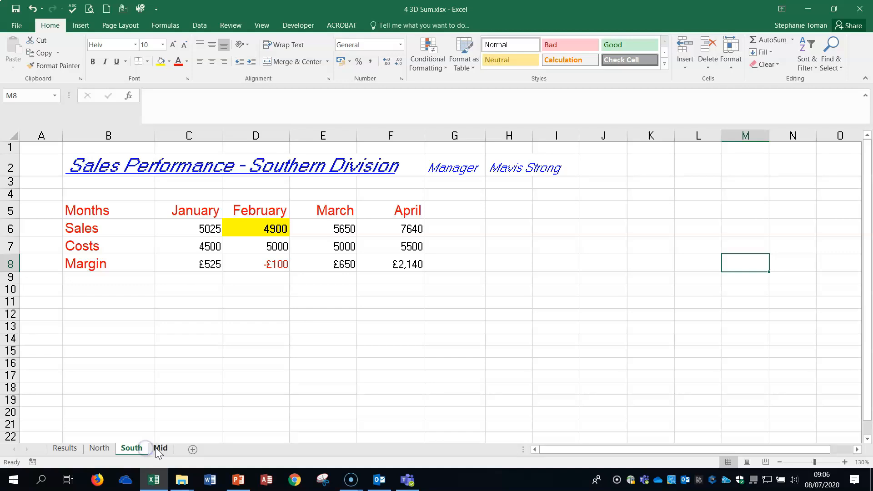
{"action": "left_click", "coordinate": [160, 452]}
{"action": "left_click", "coordinate": [65, 450]}
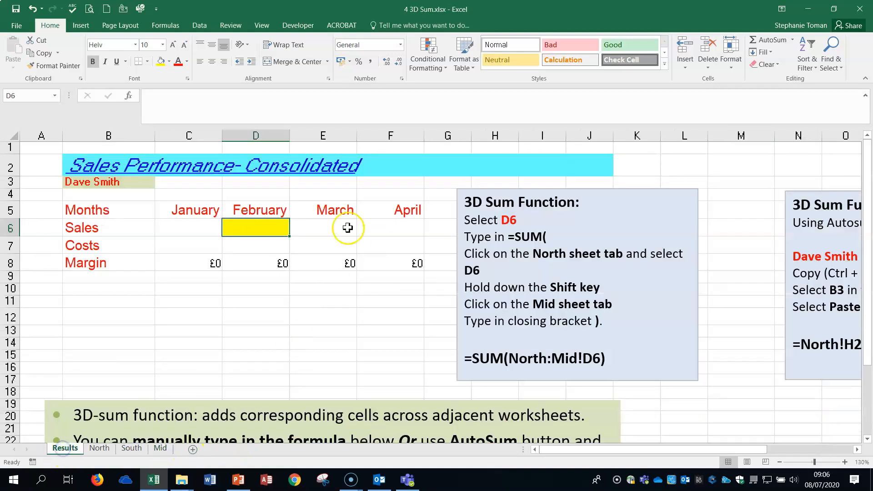
{"action": "left_click", "coordinate": [260, 231]}
{"action": "type", "text": "="}
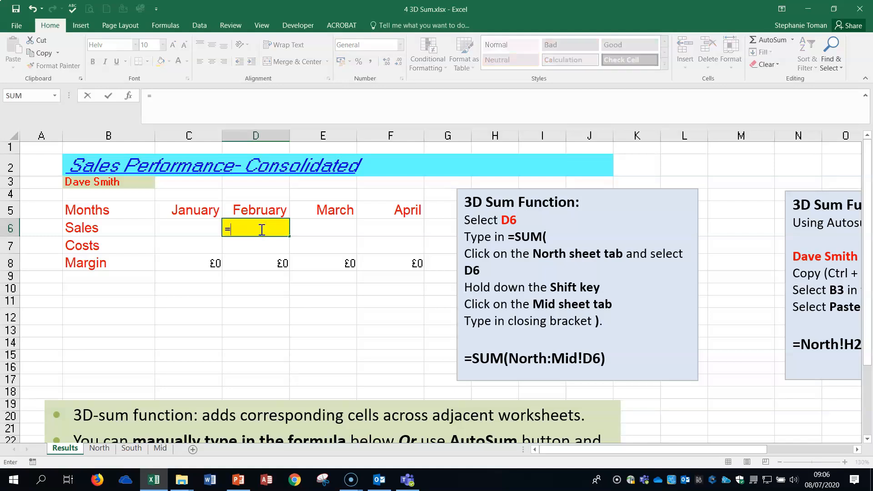
{"action": "type", "text": "sum("}
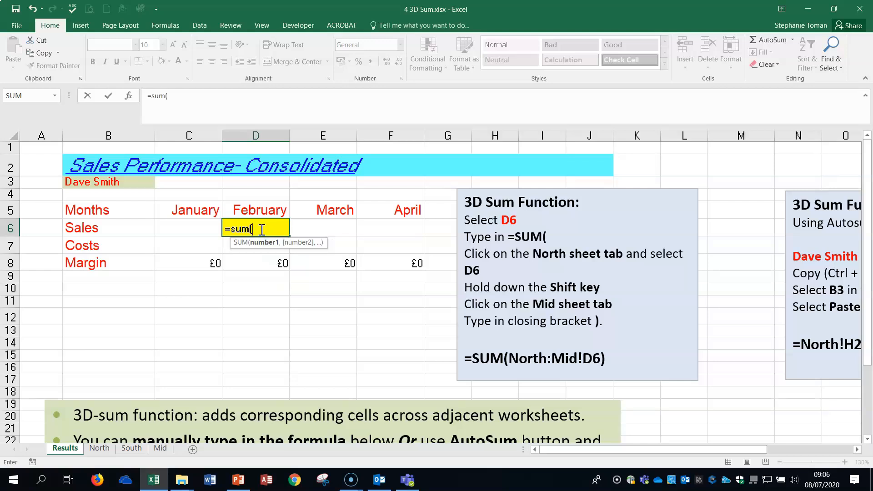
{"action": "key", "text": "BackSpace"}
{"action": "key", "text": "BackSpace"}
{"action": "key", "text": "BackSpace"}
{"action": "key", "text": "BackSpace"}
{"action": "key", "text": "BackSpace"}
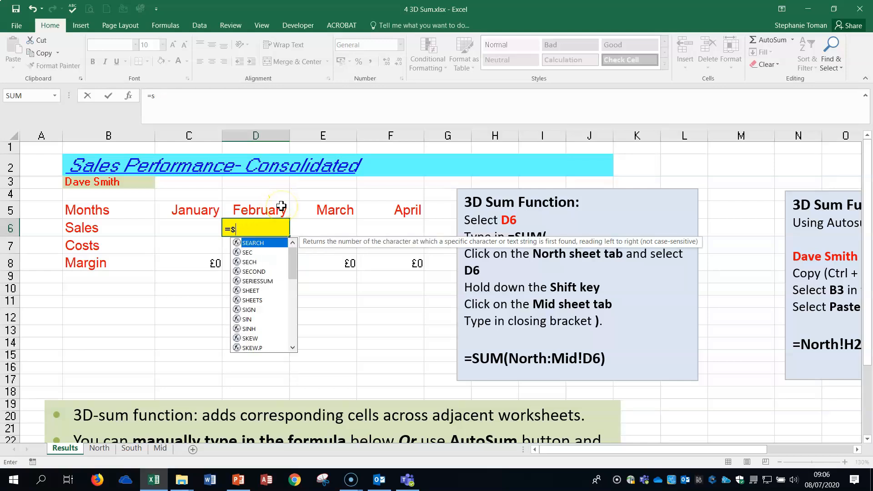
- Use AutoSum in cell D6 of the Results sheet to enter a 3D sum of D6 across the North to Mid sheets
{"action": "left_click", "coordinate": [772, 42]}
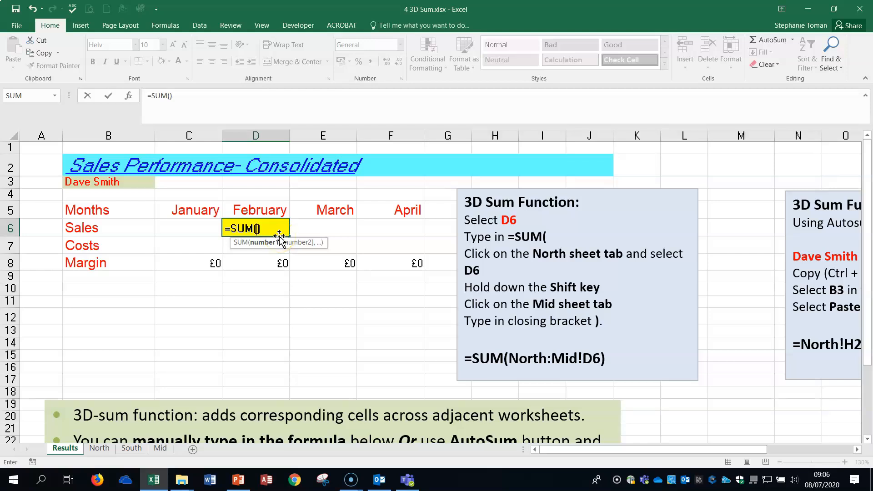
{"action": "left_click", "coordinate": [99, 448]}
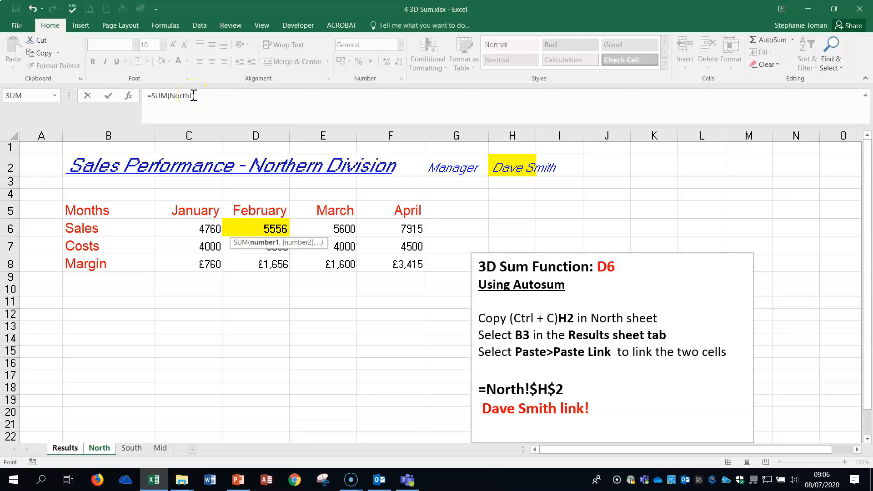
{"action": "left_click", "coordinate": [162, 449], "text": "shift"}
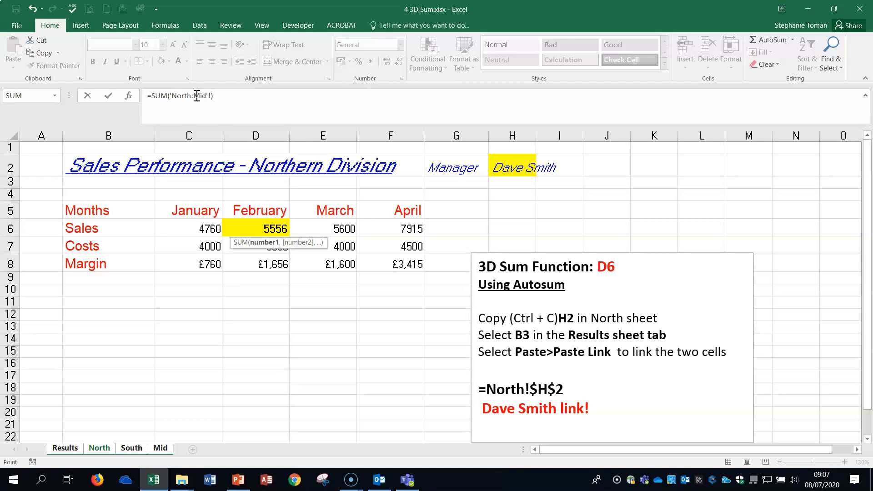
{"action": "left_click", "coordinate": [264, 226]}
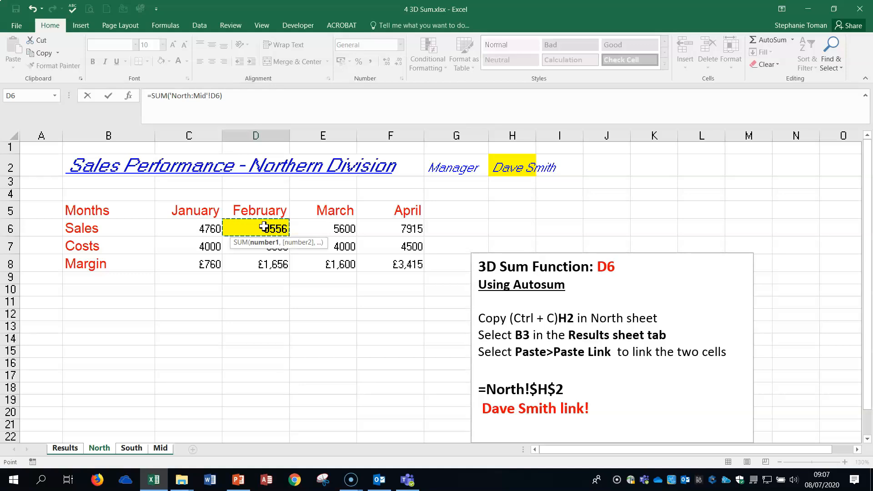
{"action": "key", "text": "Return"}
- Review the formula =SUM(North:Mid!D6) in cell D6 of the Results sheet and clear the cell
{"action": "left_click", "coordinate": [264, 227]}
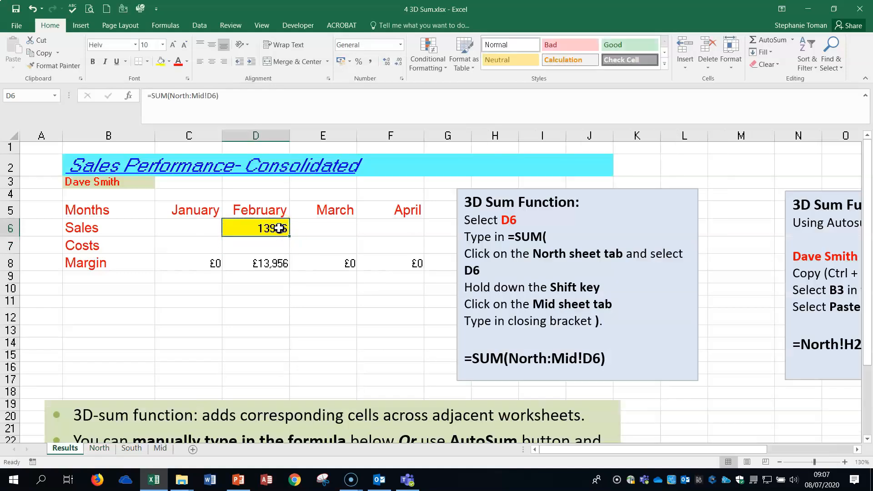
{"action": "double_click", "coordinate": [264, 227]}
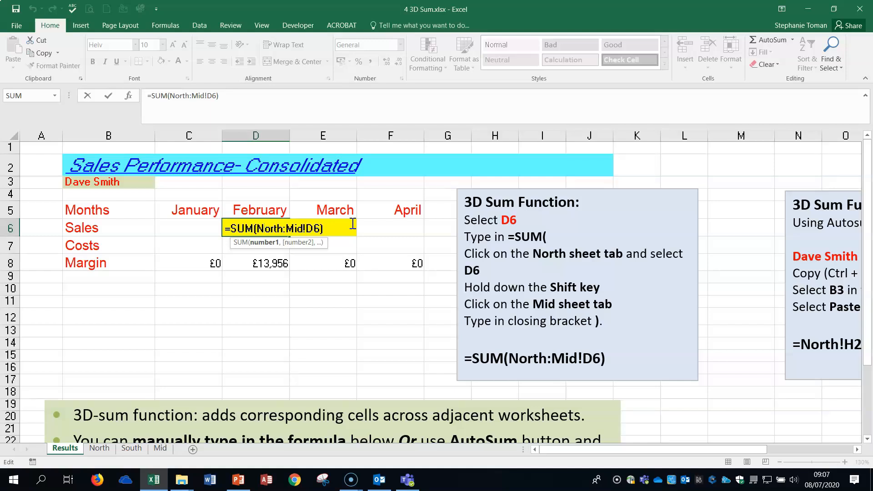
{"action": "left_click", "coordinate": [329, 337]}
{"action": "left_click", "coordinate": [269, 229]}
{"action": "key", "text": "Delete"}
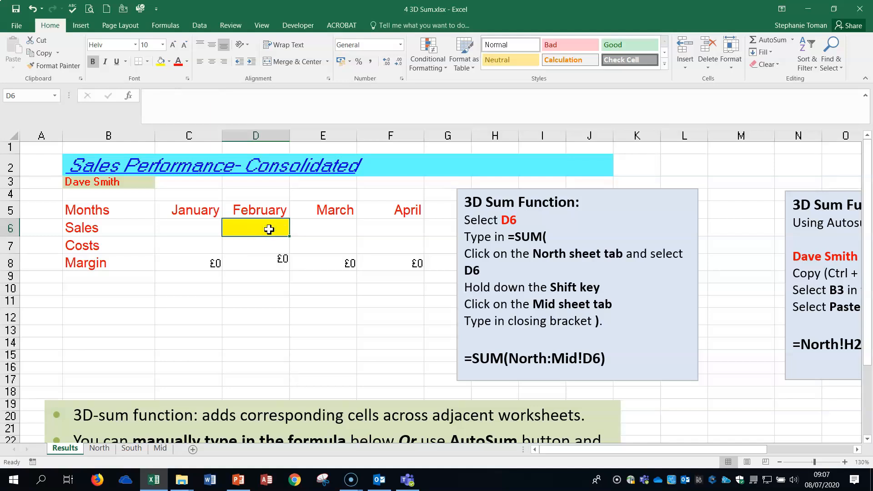
- Enter a 3D sum in cell D6 of the Results sheet with AutoSum, totalling D6 across the North to Mid sheets
{"action": "left_click", "coordinate": [764, 39]}
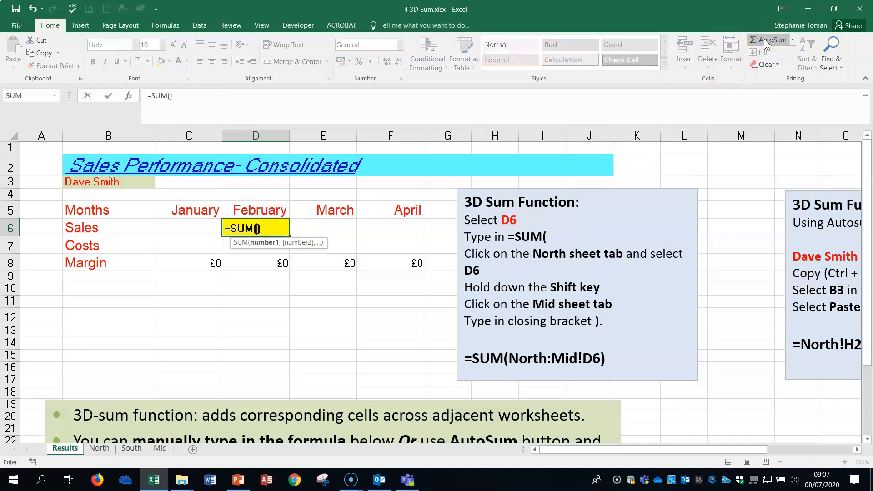
{"action": "left_click", "coordinate": [100, 448]}
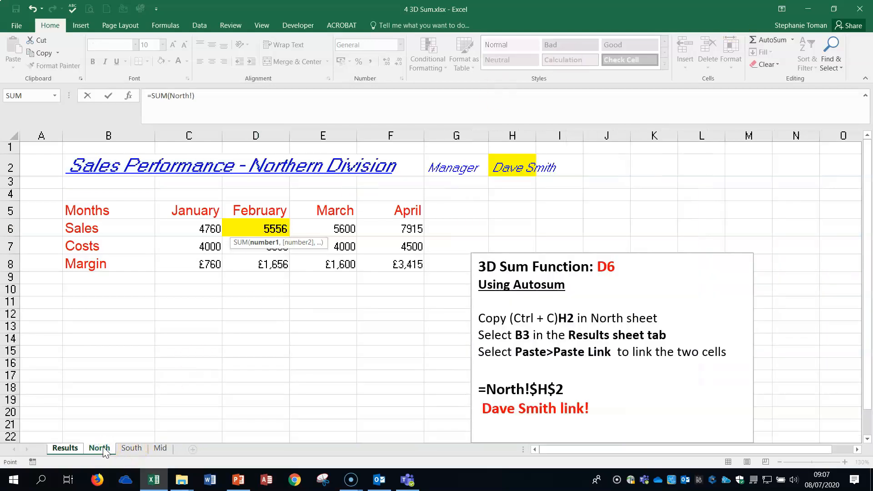
{"action": "left_click", "coordinate": [162, 449], "text": "shift"}
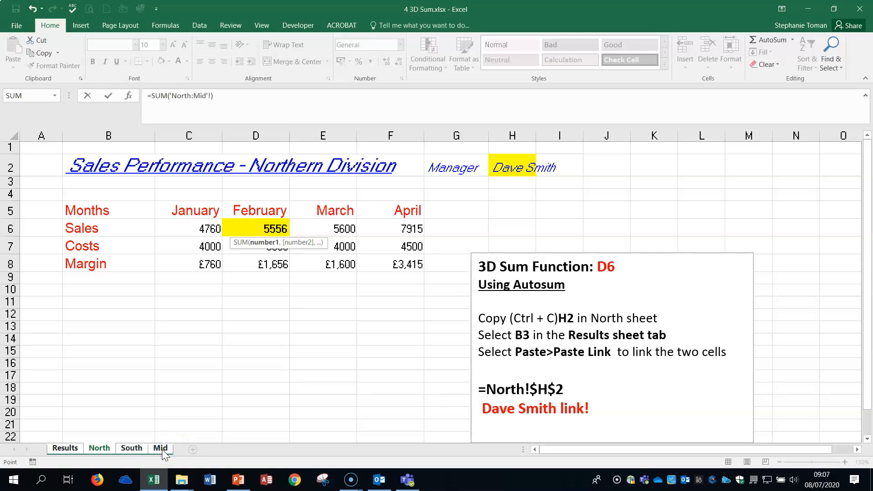
{"action": "left_click", "coordinate": [269, 224]}
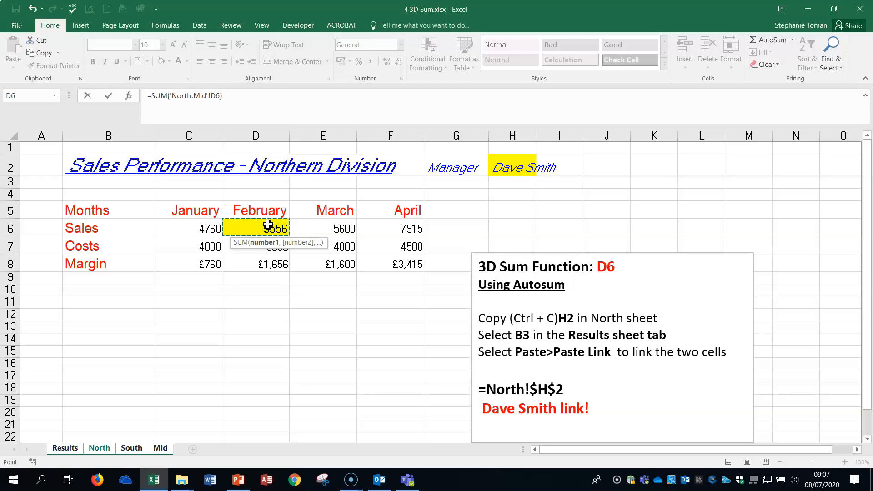
{"action": "key", "text": "Return"}
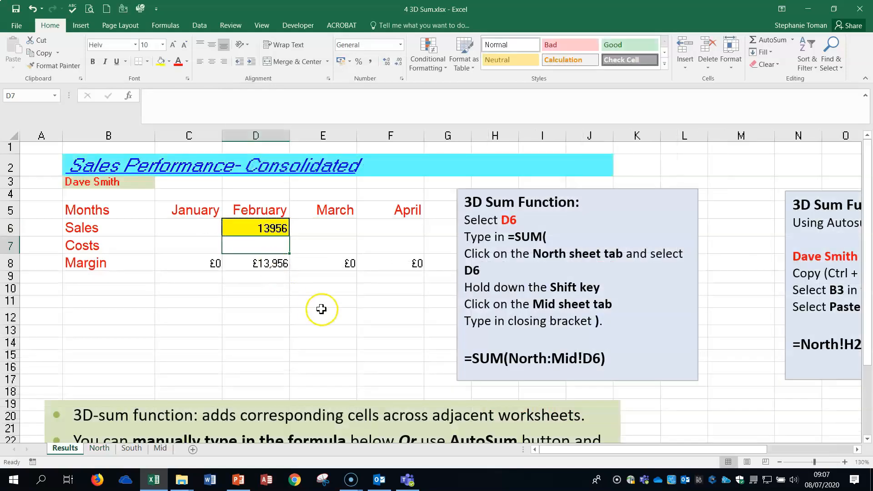
- Review the 3D sum formula in cell D6 of the Results sheet and leave the cell unchanged
{"action": "key", "text": "Up"}
{"action": "key", "text": "F2"}
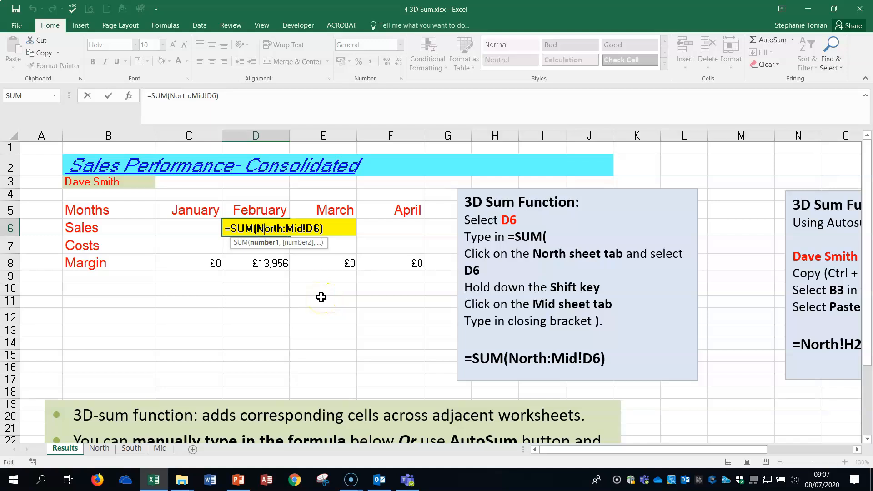
{"action": "key", "text": "Return"}
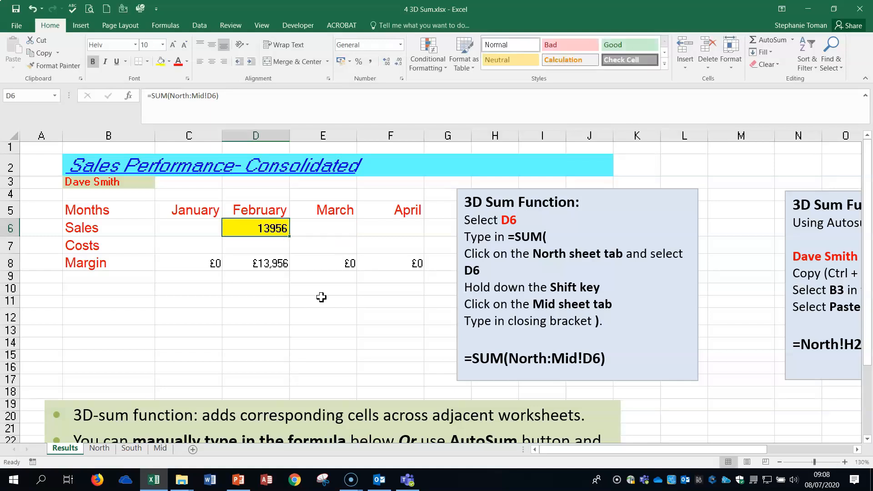
{"action": "left_click", "coordinate": [341, 331]}
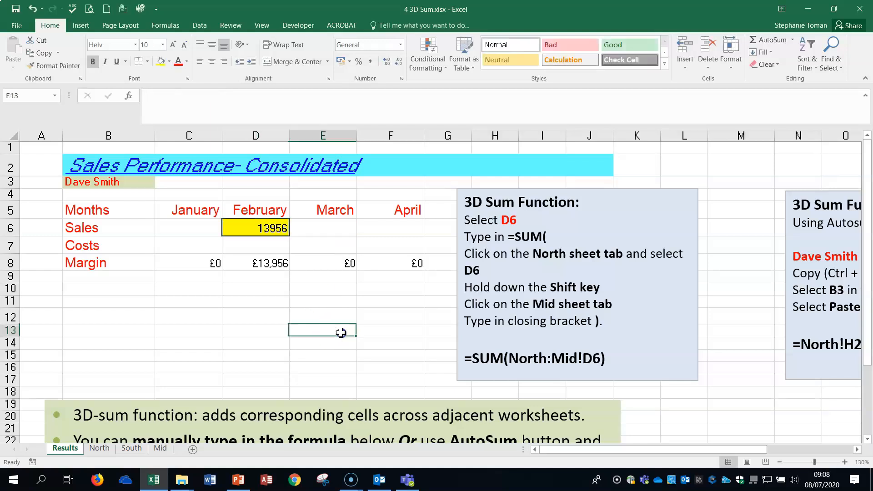
- Close 4 3D Sum.xlsx without saving and open 5 Sales Link.docx from the 1_Linking folder in Word
{"action": "left_click", "coordinate": [861, 9]}
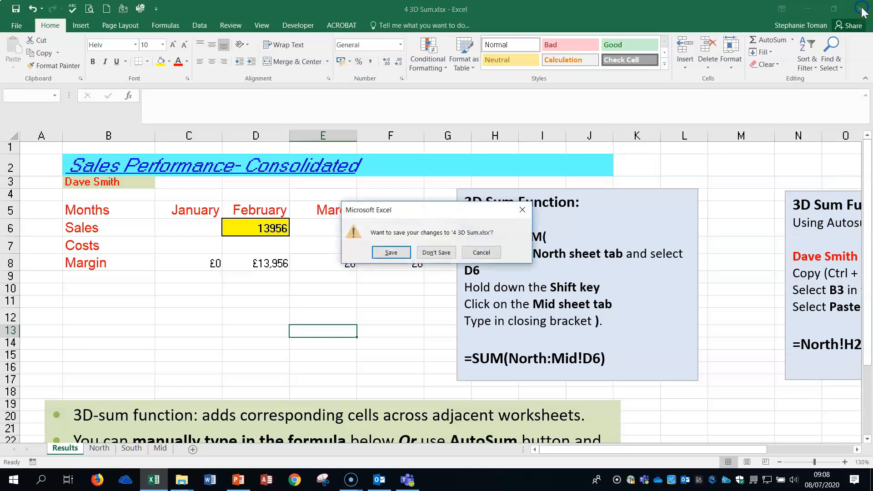
{"action": "left_click", "coordinate": [436, 253]}
{"action": "left_click", "coordinate": [346, 247]}
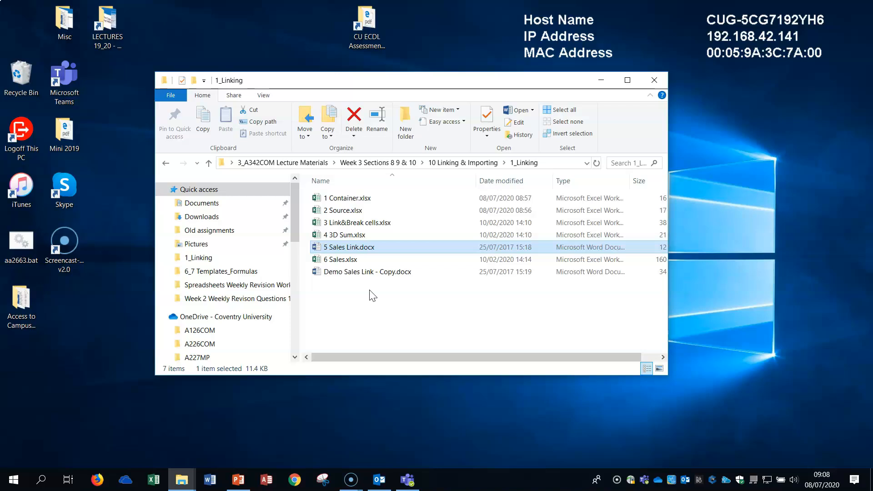
{"action": "left_click", "coordinate": [353, 249]}
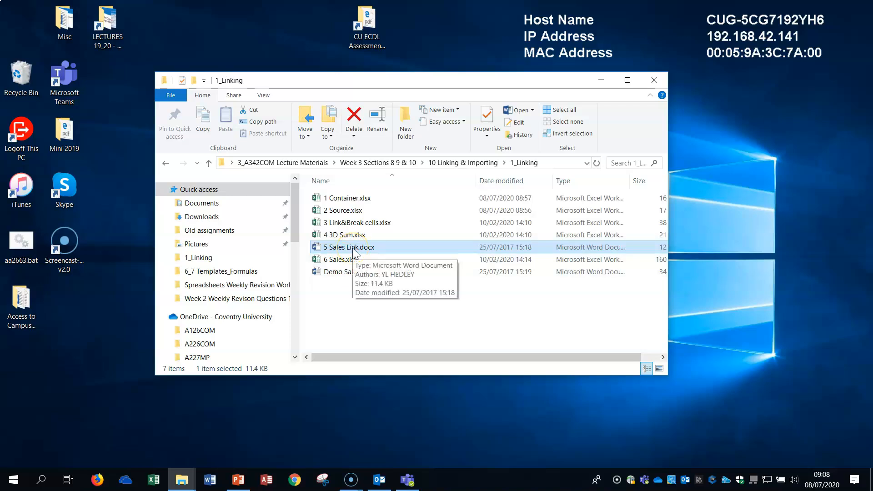
{"action": "double_click", "coordinate": [353, 248]}
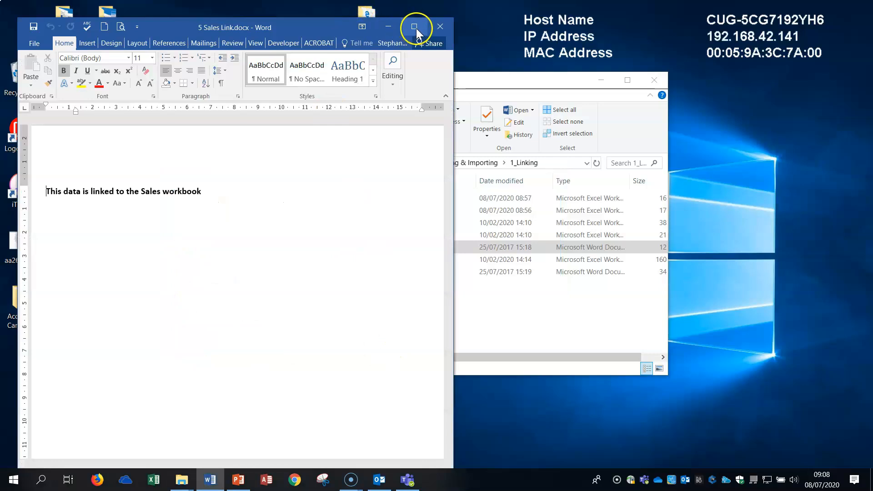
- Move the Word and folder windows apart and open 6 Sales.xlsx from the 1_Linking folder in Excel
{"action": "left_click_drag", "start_coordinate": [318, 21], "coordinate": [315, 9]}
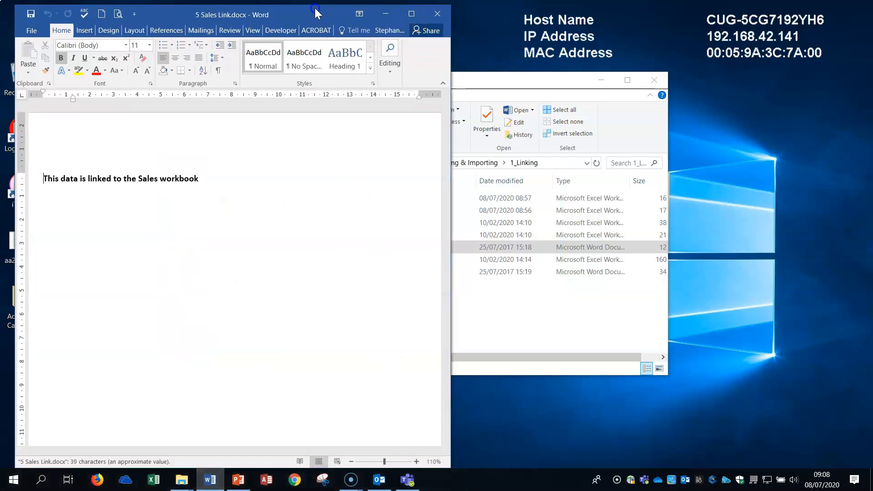
{"action": "left_click_drag", "start_coordinate": [483, 80], "coordinate": [591, 84]}
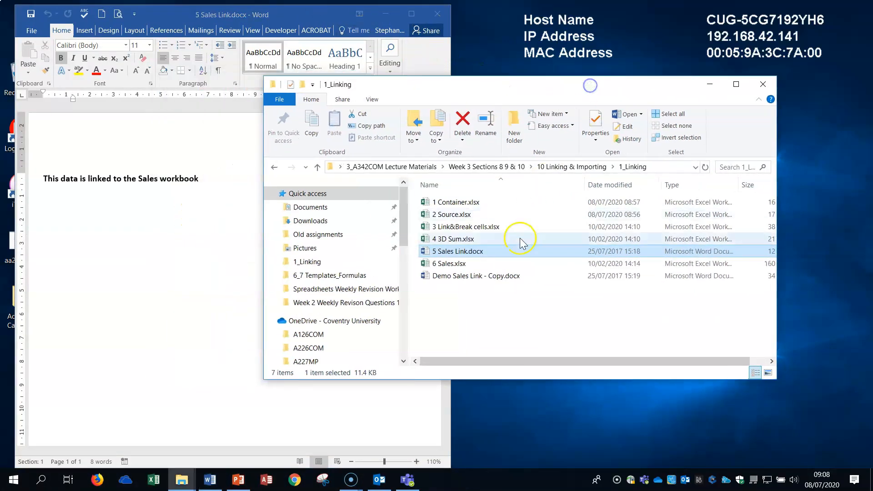
{"action": "double_click", "coordinate": [453, 264]}
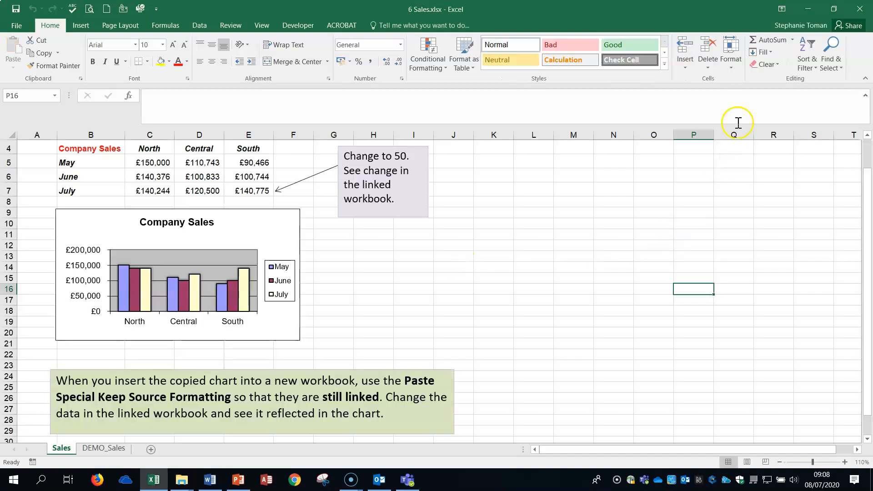
- Arrange the 6 Sales.xlsx window beside the Word document, minimize the folder window and extend the workbook window downwards
{"action": "left_click", "coordinate": [834, 10]}
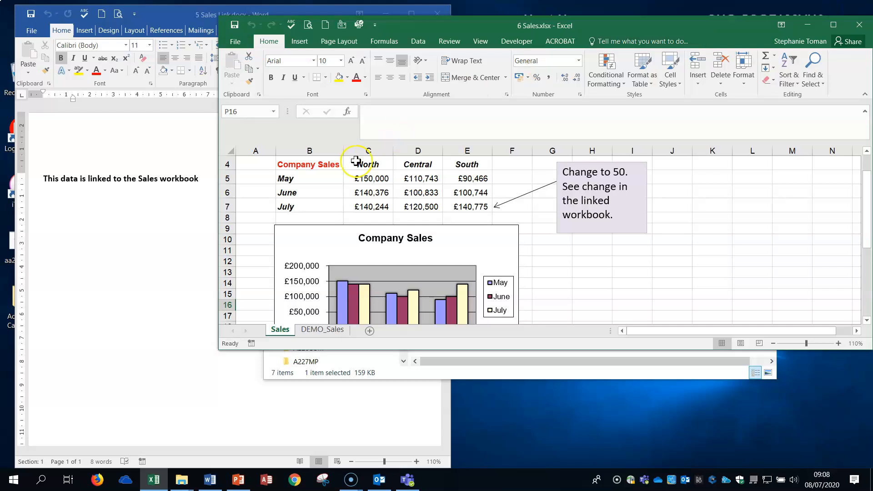
{"action": "left_click_drag", "start_coordinate": [217, 192], "coordinate": [454, 207]}
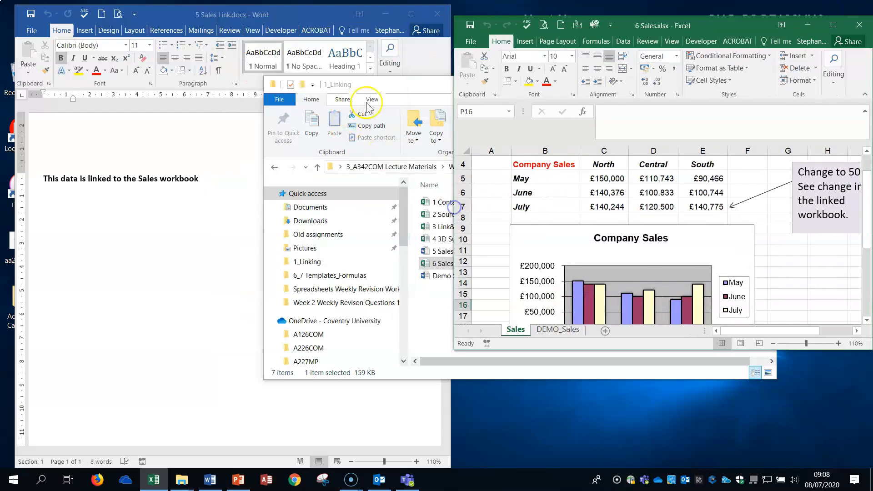
{"action": "left_click", "coordinate": [368, 101]}
{"action": "left_click", "coordinate": [720, 85]}
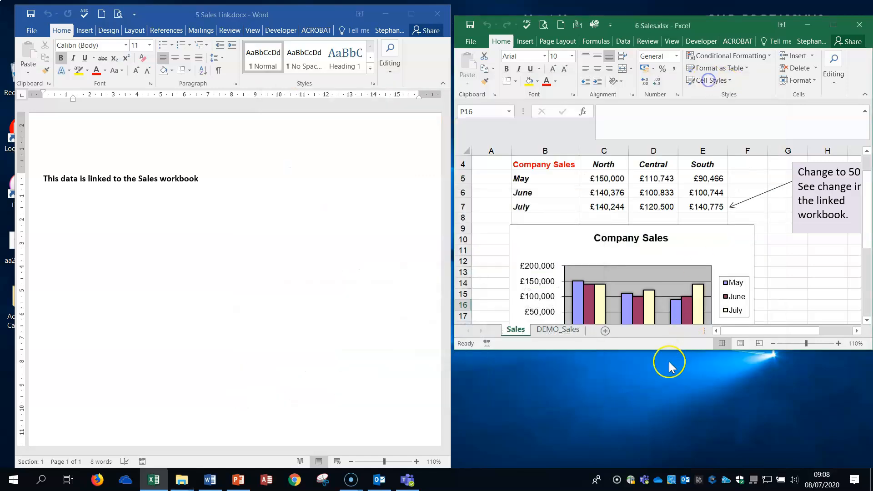
{"action": "left_click_drag", "start_coordinate": [662, 350], "coordinate": [661, 460]}
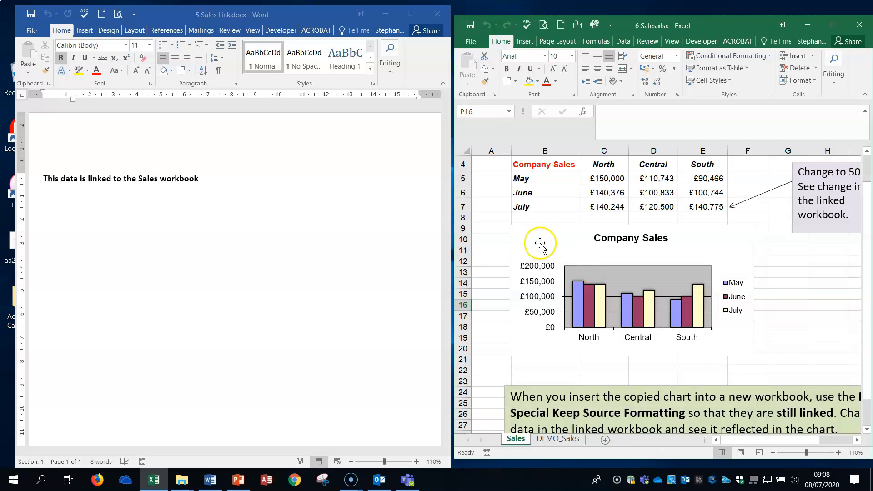
- Copy the Company Sales table in cells B4:E7 of the Sales sheet
{"action": "left_click_drag", "start_coordinate": [532, 165], "coordinate": [698, 198]}
{"action": "right_click", "coordinate": [674, 182]}
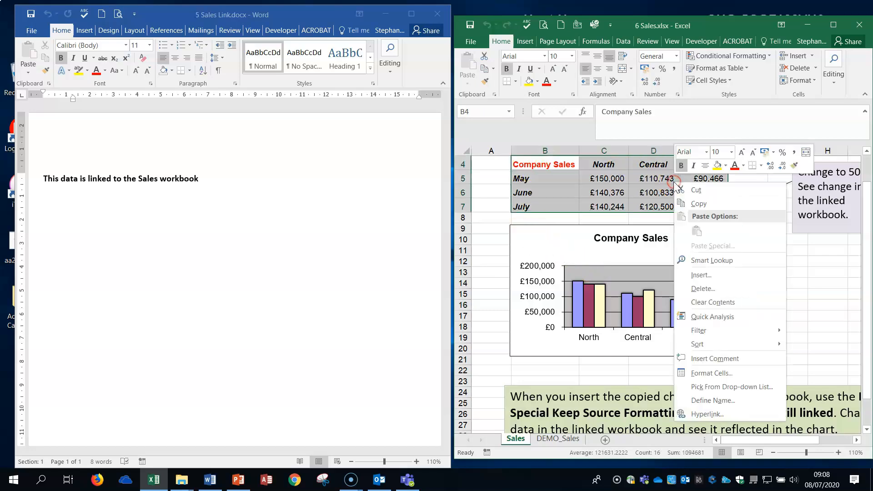
{"action": "left_click", "coordinate": [706, 200]}
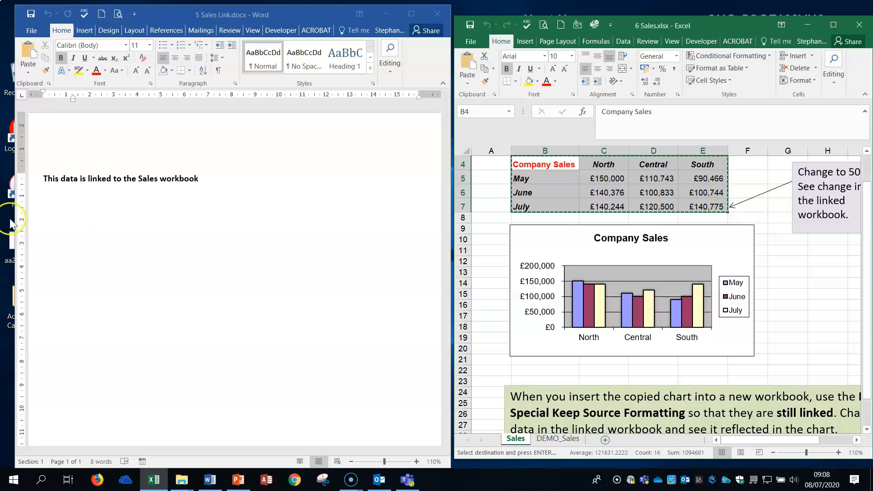
- Paste the copied table below the text line in 5 Sales Link.docx as an unlinked Microsoft Excel Worksheet Object
{"action": "left_click", "coordinate": [48, 203]}
{"action": "left_click", "coordinate": [214, 176]}
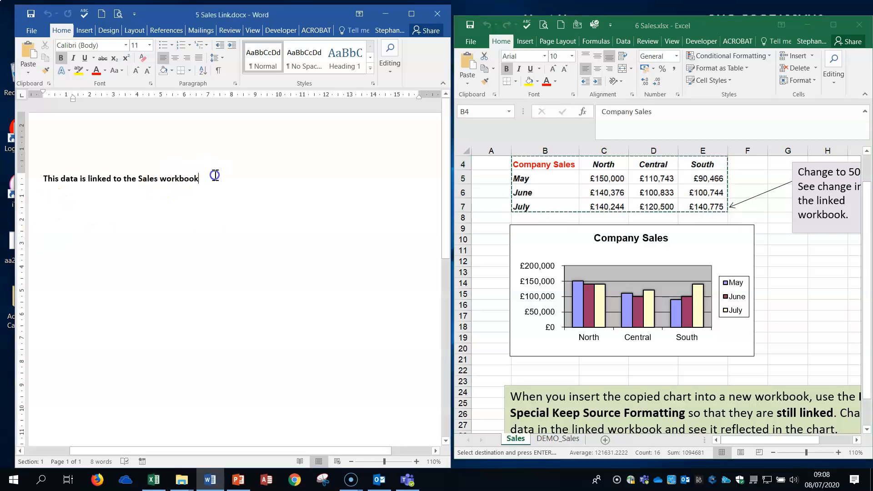
{"action": "key", "text": "Return"}
{"action": "key", "text": "Return"}
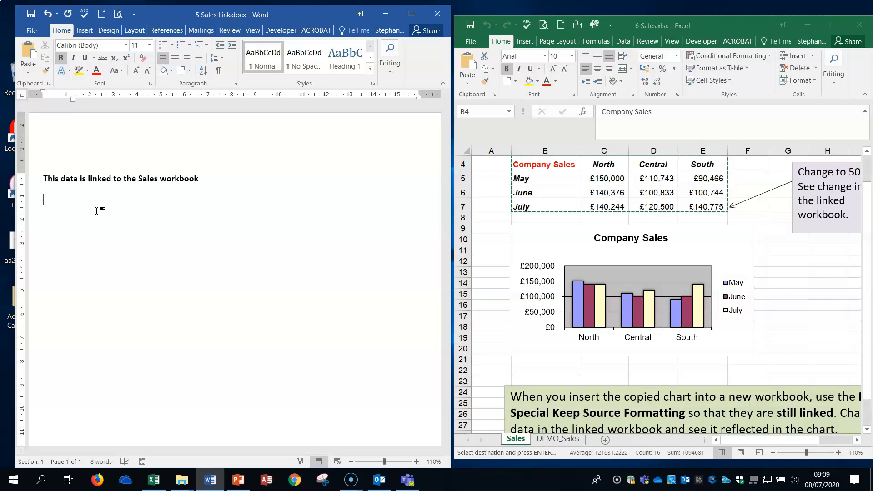
{"action": "left_click", "coordinate": [29, 72]}
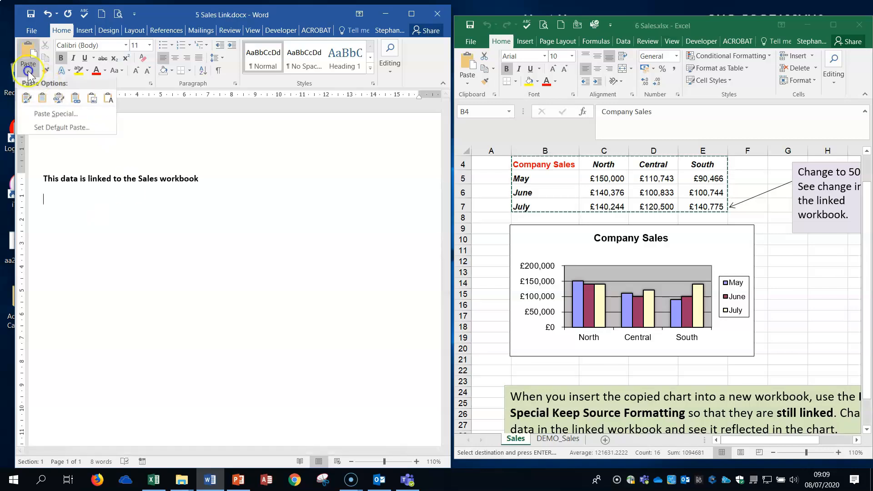
{"action": "left_click", "coordinate": [60, 114]}
{"action": "left_click_drag", "start_coordinate": [205, 132], "coordinate": [369, 132]}
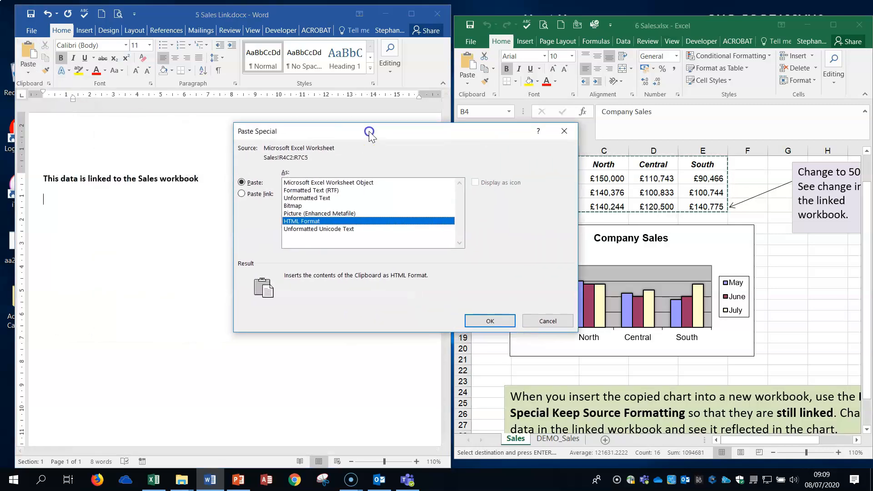
{"action": "left_click", "coordinate": [319, 182]}
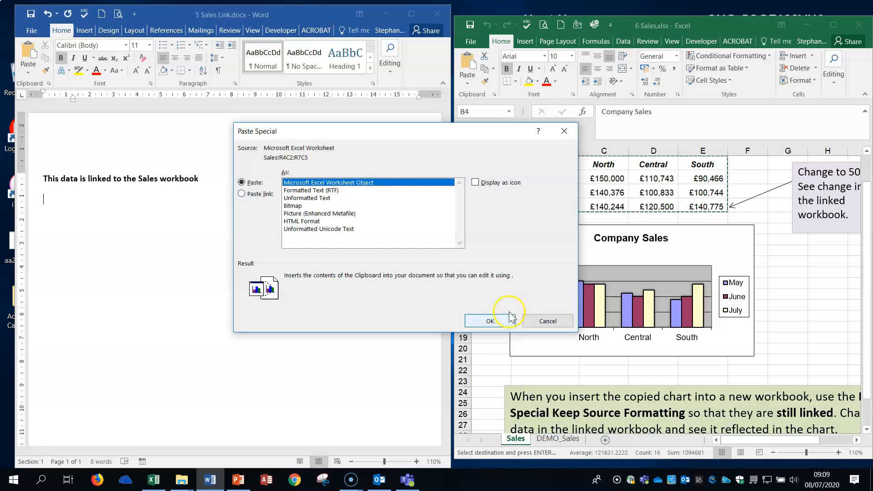
{"action": "left_click", "coordinate": [490, 322]}
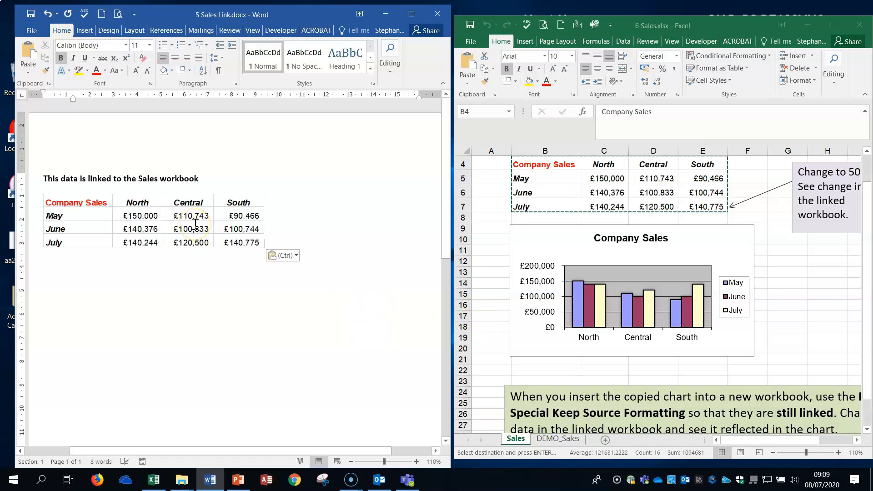
- Edit the embedded worksheet in the Word document, set the May sales for North in cell C5 to 220 and exit editing
{"action": "double_click", "coordinate": [195, 223]}
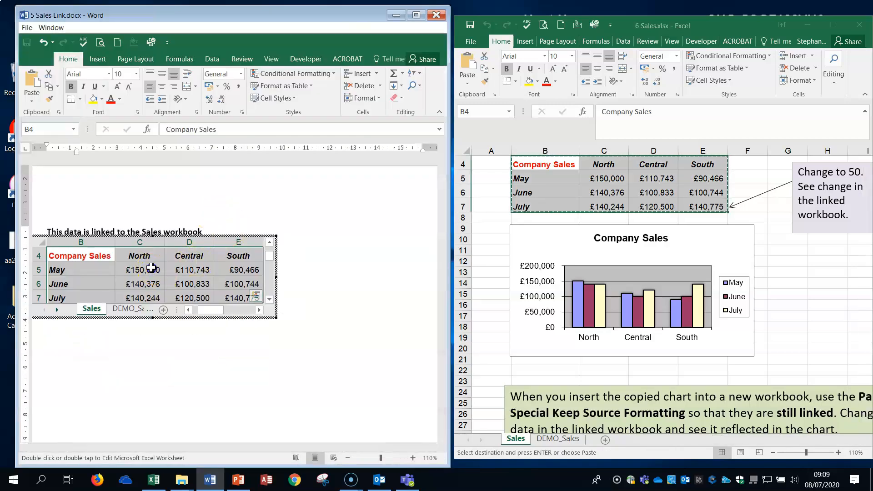
{"action": "left_click", "coordinate": [152, 268]}
{"action": "left_click", "coordinate": [198, 272]}
{"action": "left_click", "coordinate": [143, 269]}
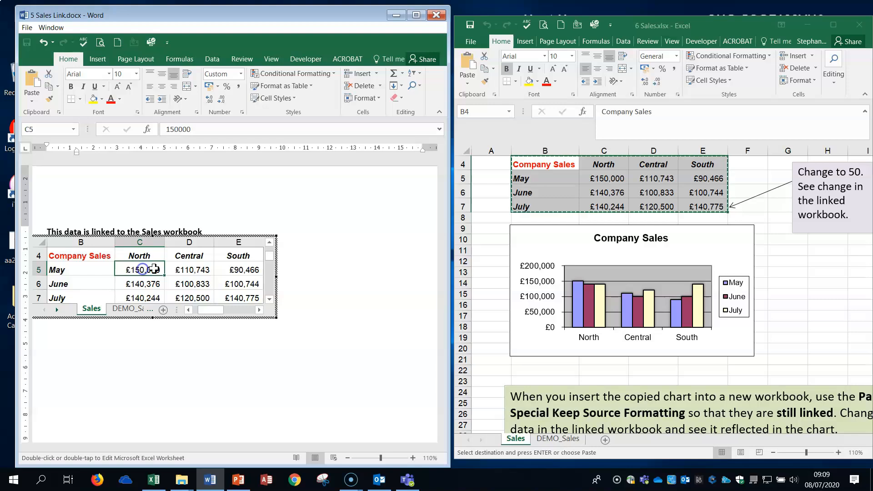
{"action": "type", "text": "220"}
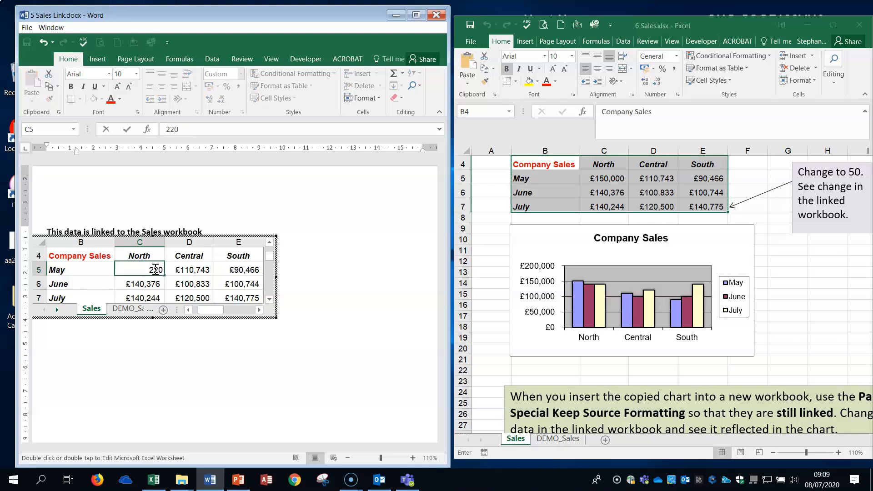
{"action": "left_click", "coordinate": [191, 270]}
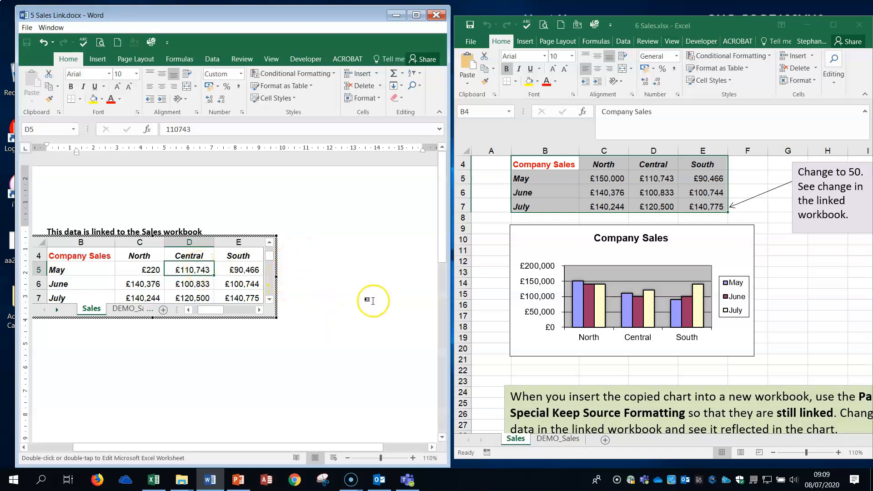
{"action": "left_click", "coordinate": [372, 300]}
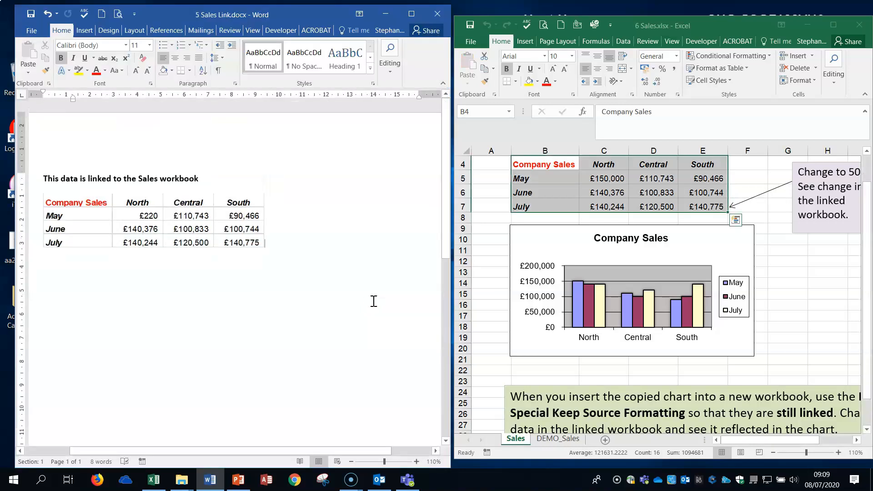
- Check the Worksheet Object options of the embedded table for link commands and place the cursor below the table
{"action": "right_click", "coordinate": [225, 212]}
{"action": "mouse_move", "coordinate": [291, 278]}
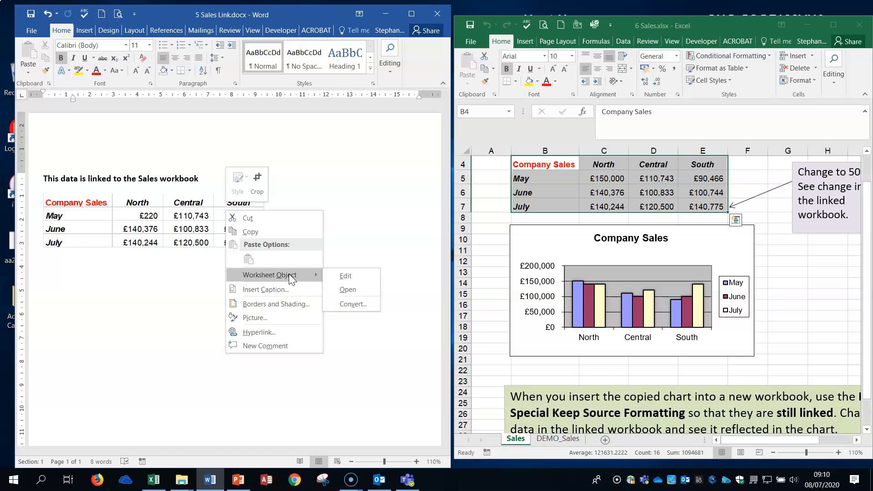
{"action": "left_click", "coordinate": [161, 286]}
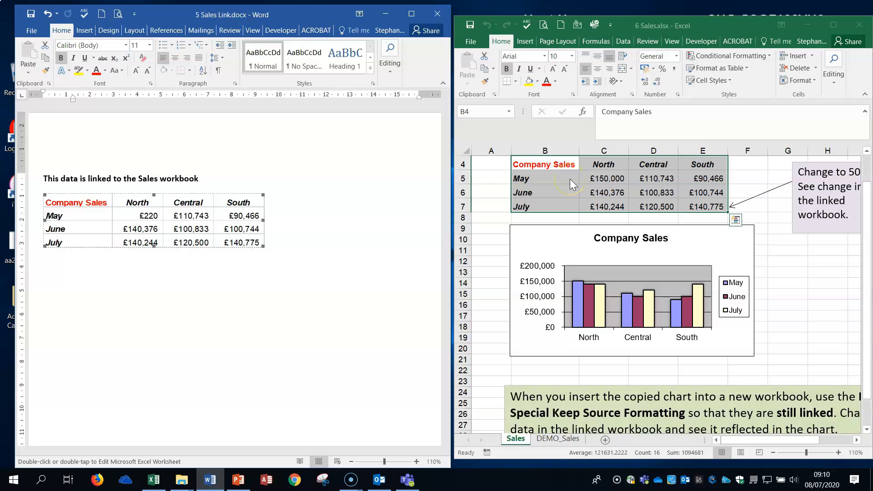
{"action": "left_click", "coordinate": [98, 267]}
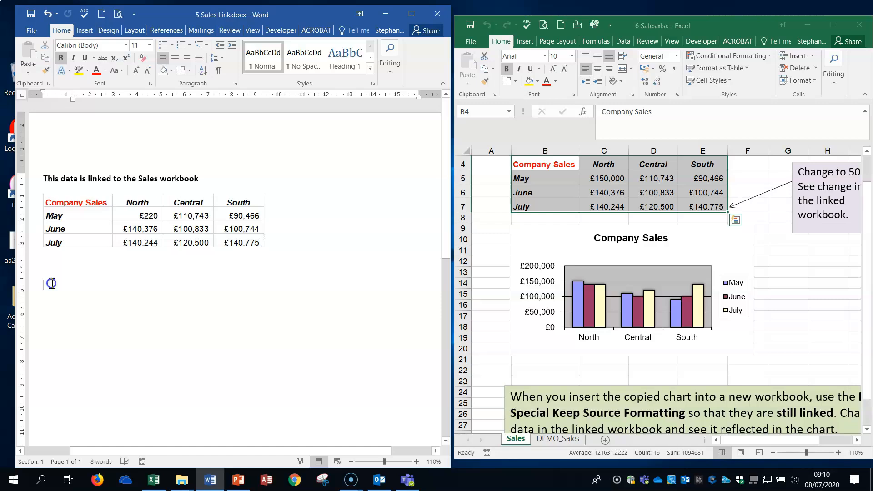
- Copy the Company Sales table in B4:E7 of the 6 Sales.xlsx workbook again
{"action": "left_click", "coordinate": [27, 73]}
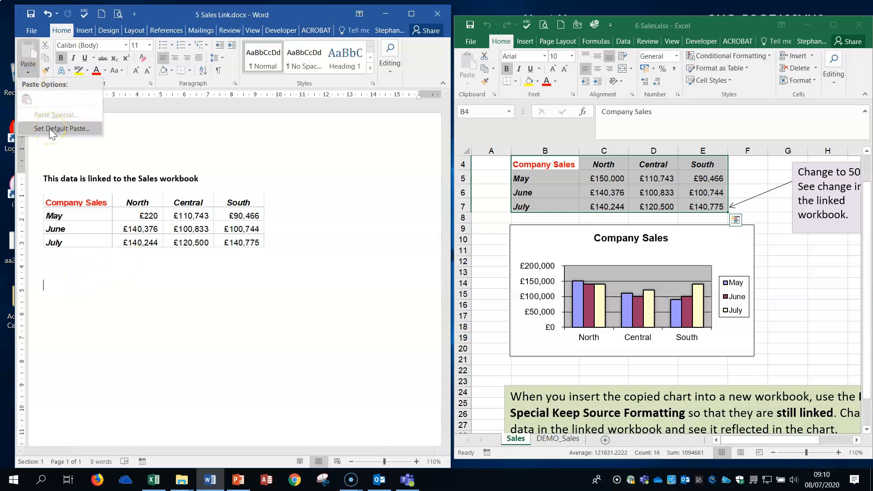
{"action": "left_click", "coordinate": [516, 164]}
{"action": "left_click_drag", "start_coordinate": [517, 163], "coordinate": [706, 207]}
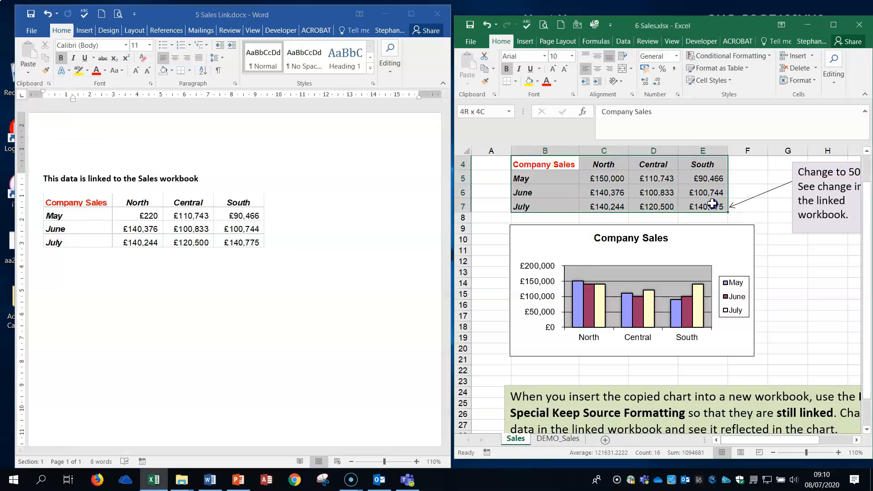
{"action": "right_click", "coordinate": [585, 184]}
{"action": "left_click", "coordinate": [609, 205]}
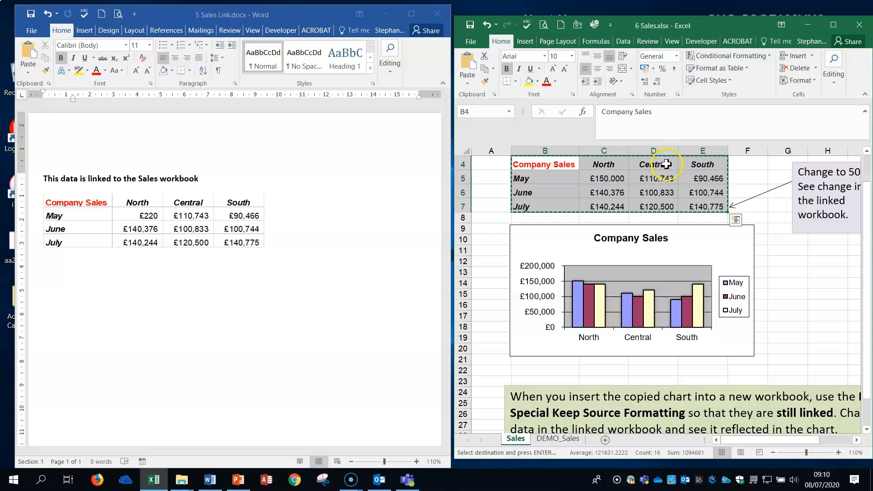
- Paste the copied table below the embedded table in 5 Sales Link.docx as a linked Microsoft Excel Worksheet Object
{"action": "left_click", "coordinate": [45, 282]}
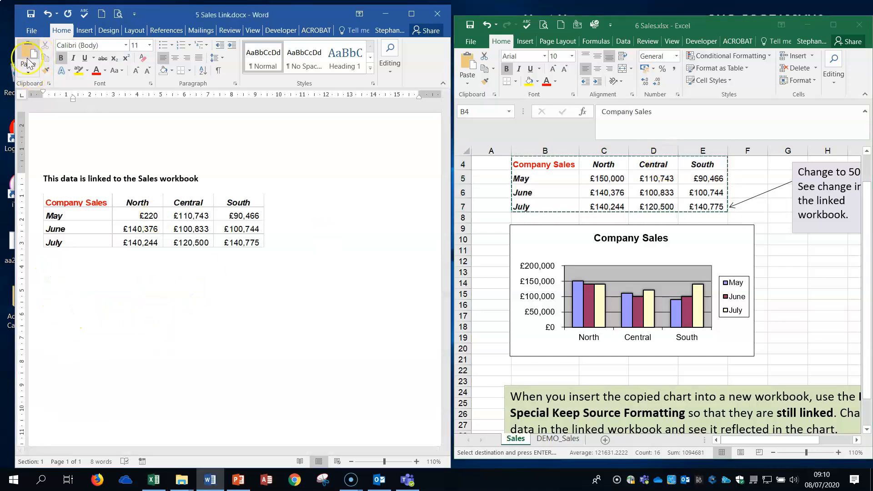
{"action": "left_click", "coordinate": [28, 72]}
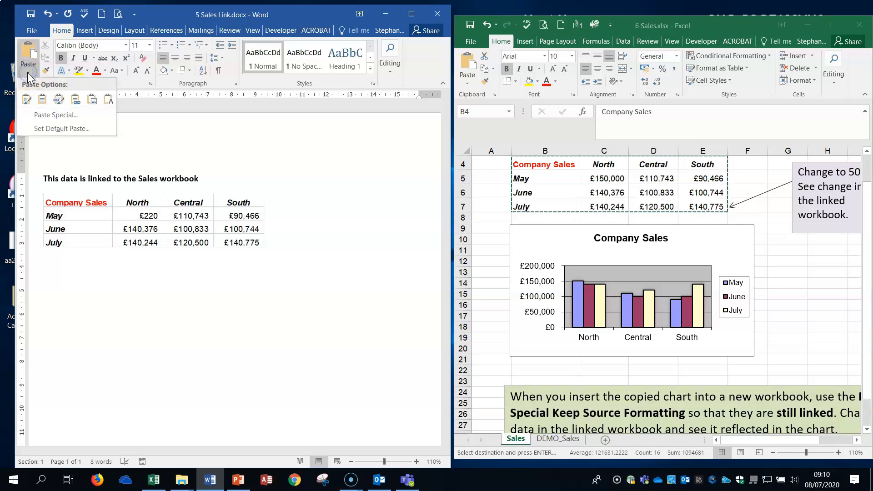
{"action": "left_click", "coordinate": [62, 115]}
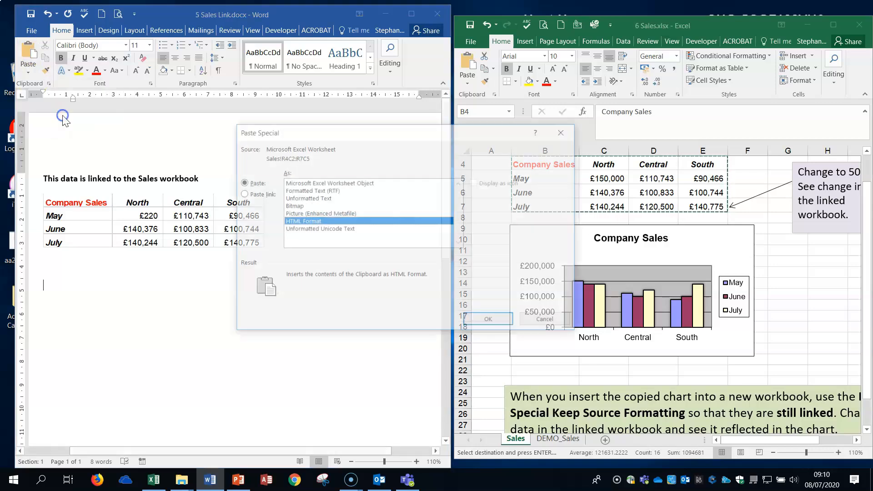
{"action": "left_click", "coordinate": [315, 182]}
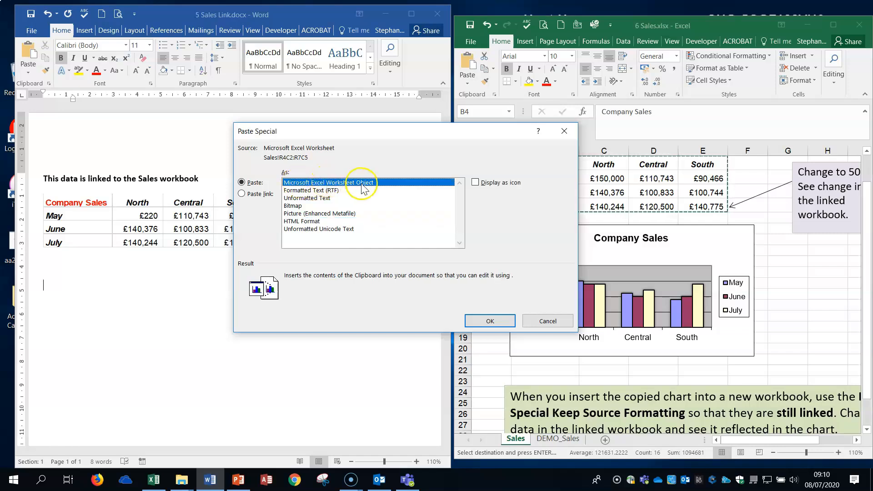
{"action": "left_click", "coordinate": [242, 194]}
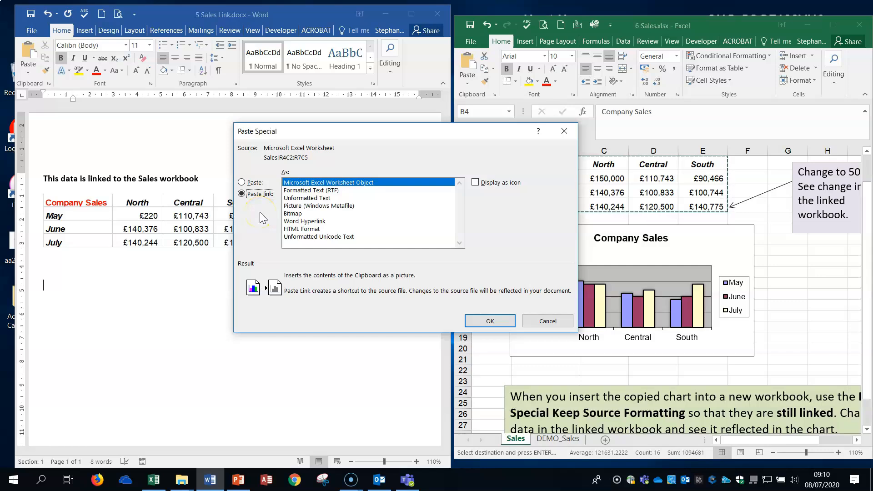
{"action": "left_click", "coordinate": [490, 321]}
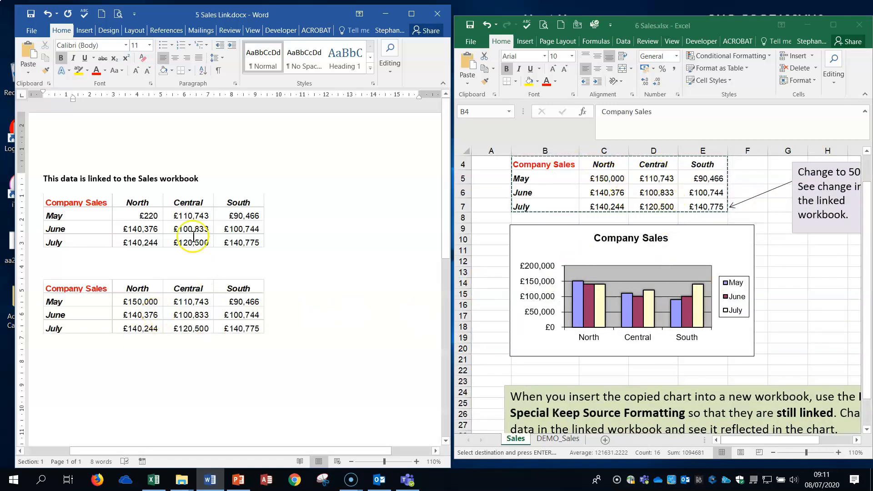
- Open the source workbook from the linked table in the Word document and set the July sales for South in cell E7 to 50
{"action": "right_click", "coordinate": [174, 307]}
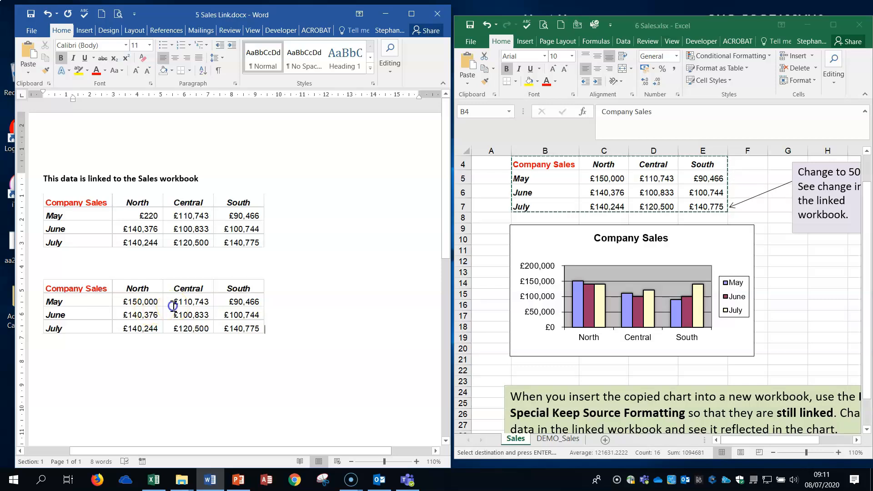
{"action": "double_click", "coordinate": [173, 306]}
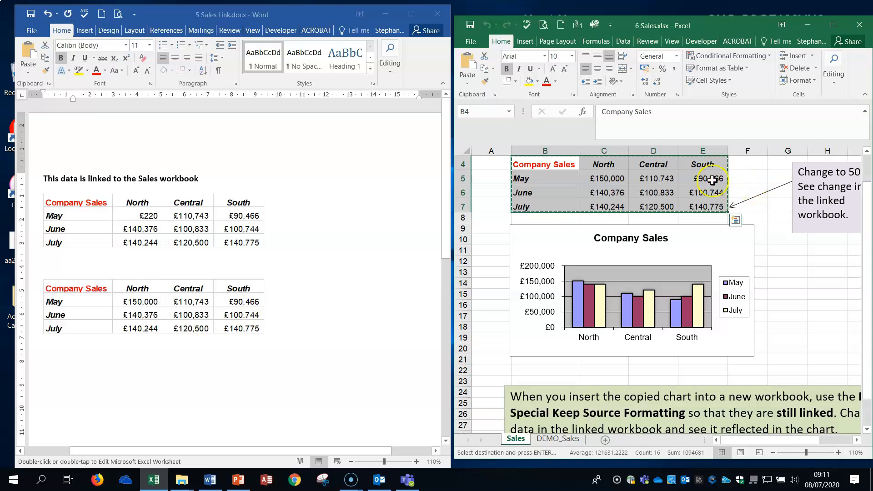
{"action": "left_click", "coordinate": [709, 204]}
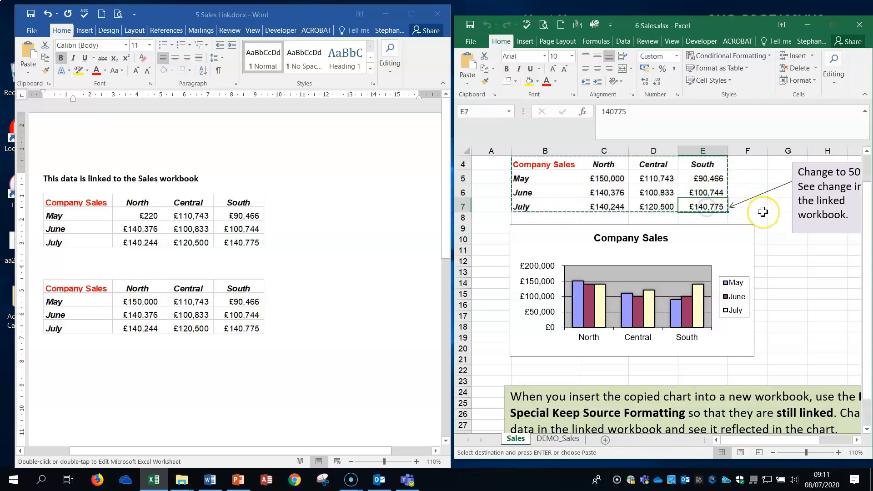
{"action": "type", "text": "50"}
{"action": "key", "text": "Return"}
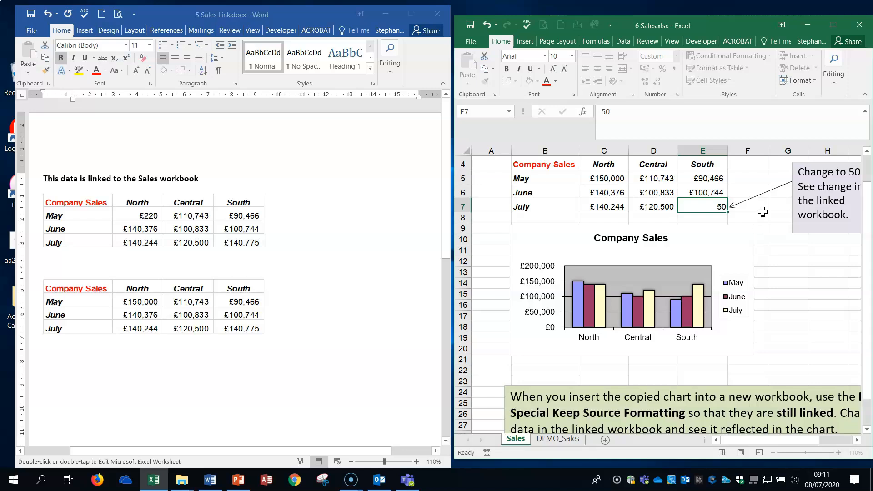
- Update the link of the second Company Sales table in the Word document
{"action": "scroll", "coordinate": [763, 211], "scroll_direction": "down", "scroll_amount": 4}
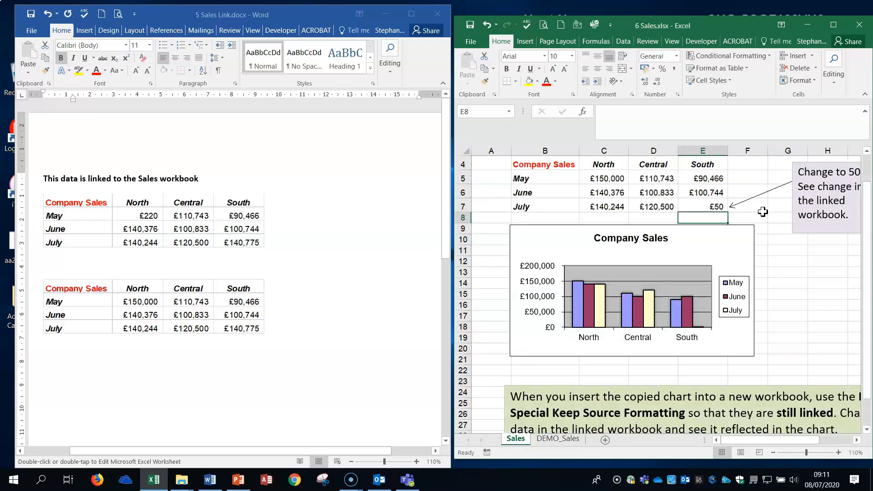
{"action": "left_click", "coordinate": [216, 309]}
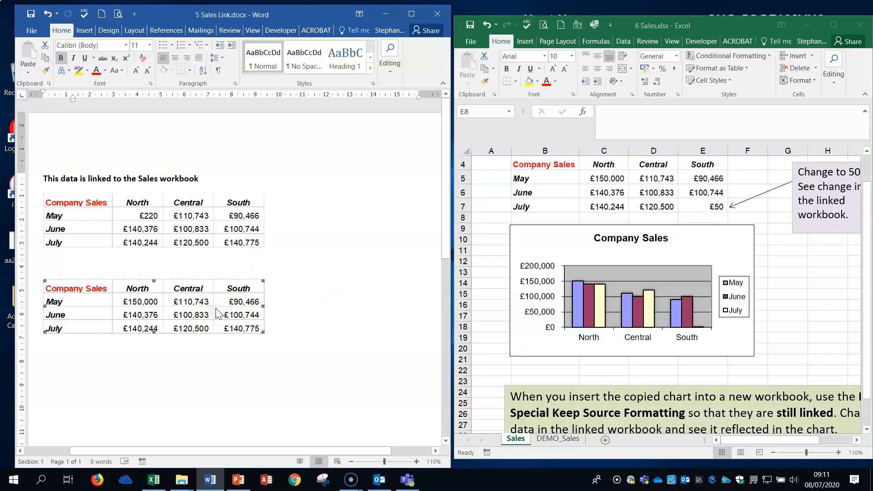
{"action": "right_click", "coordinate": [216, 310]}
{"action": "left_click", "coordinate": [253, 373]}
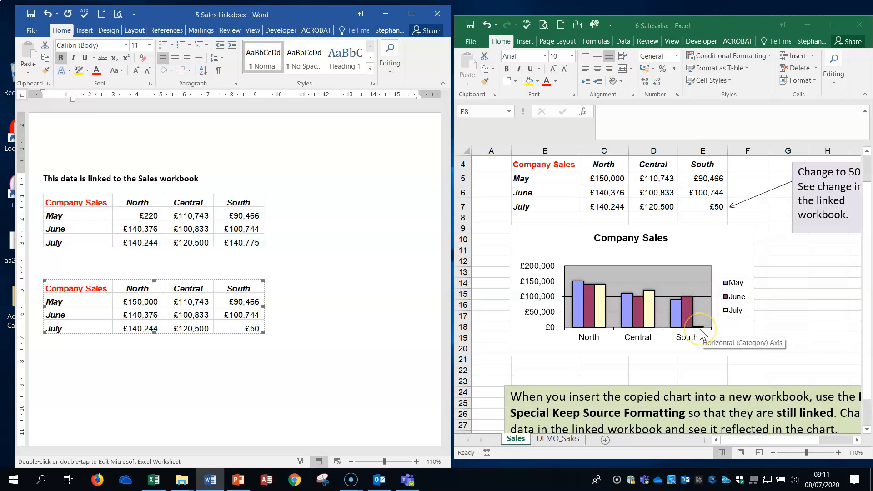
- Undo the change to cell E7 in the Sales workbook and refresh the linked table in Word from it
{"action": "left_click", "coordinate": [487, 24]}
{"action": "left_click", "coordinate": [487, 24]}
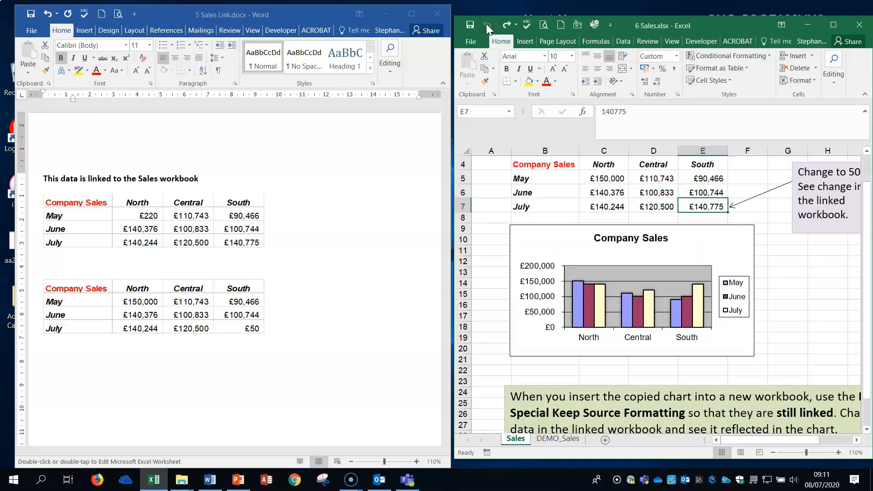
{"action": "left_click", "coordinate": [231, 309]}
{"action": "right_click", "coordinate": [231, 310]}
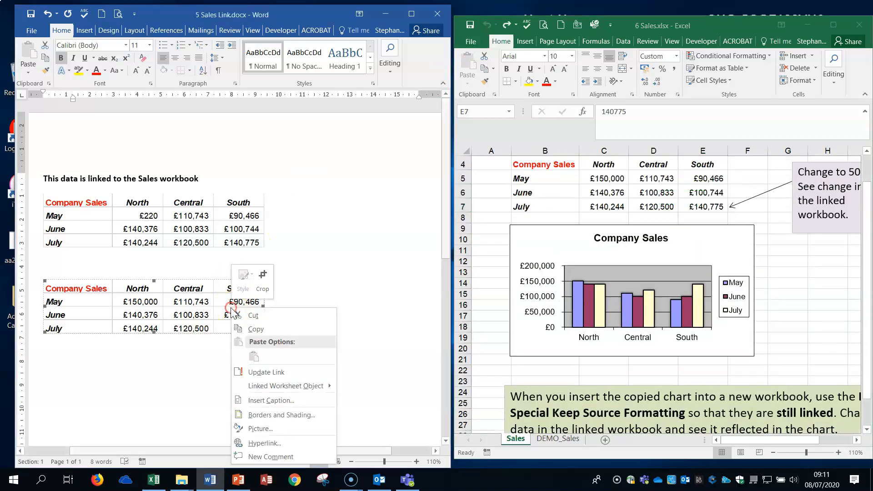
{"action": "left_click", "coordinate": [282, 369]}
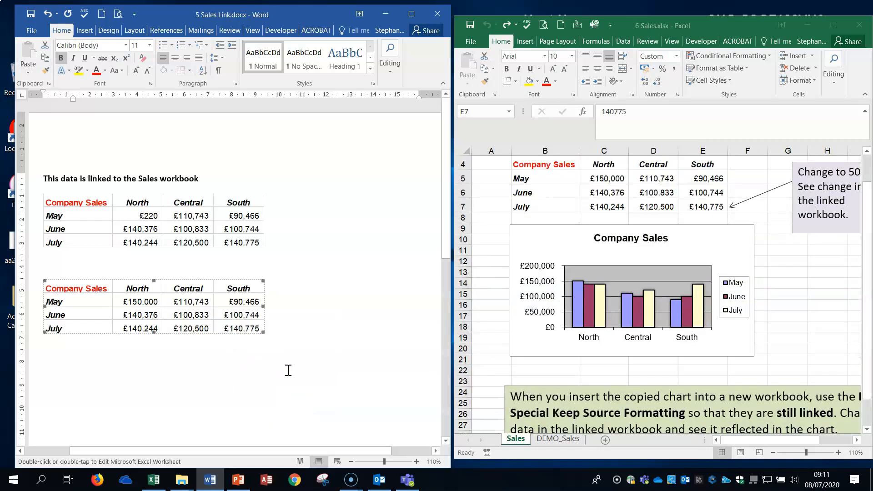
- Examine the Linked Worksheet Object options of the linked table and dismiss them
{"action": "right_click", "coordinate": [223, 311]}
{"action": "mouse_move", "coordinate": [294, 387]}
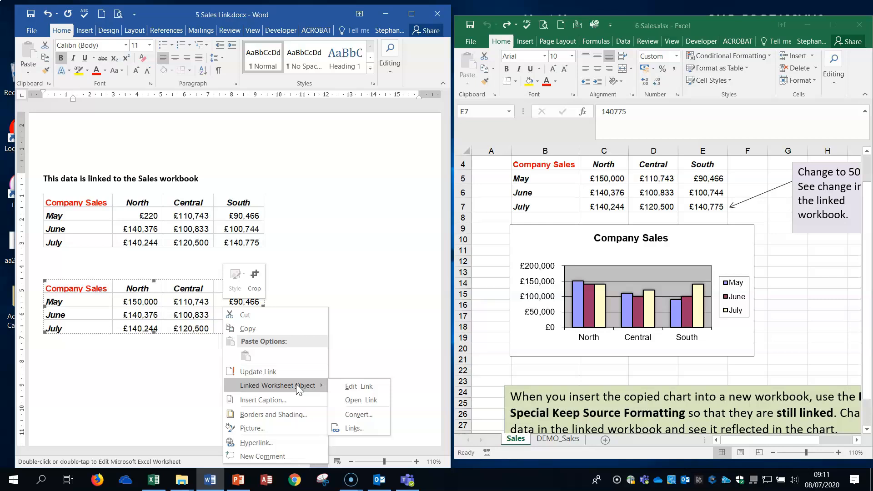
{"action": "left_click", "coordinate": [359, 284]}
{"action": "left_click", "coordinate": [355, 212]}
- Place the cursor below the linked table in Word and copy the Company Sales chart from the Sales sheet
{"action": "left_click", "coordinate": [60, 362]}
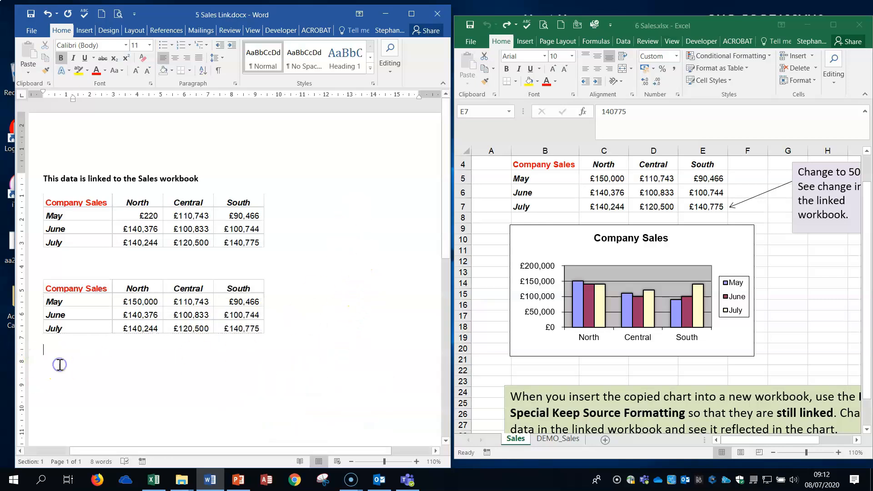
{"action": "left_click", "coordinate": [561, 240]}
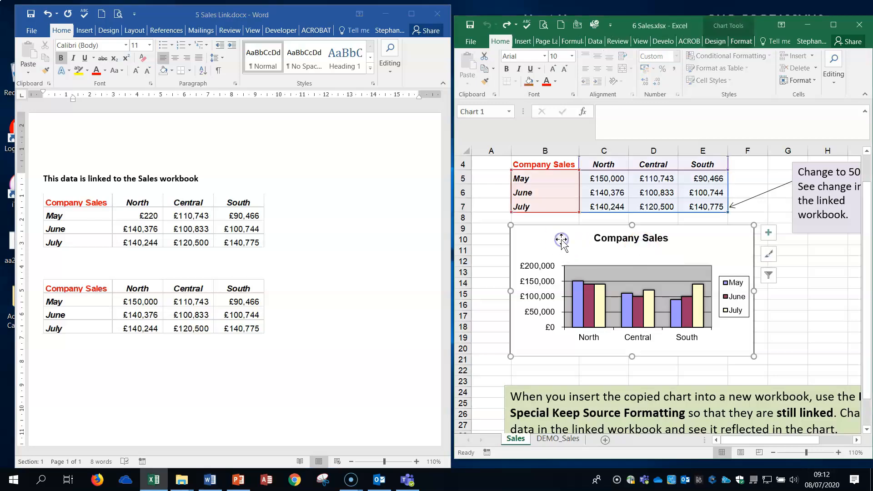
{"action": "right_click", "coordinate": [562, 240]}
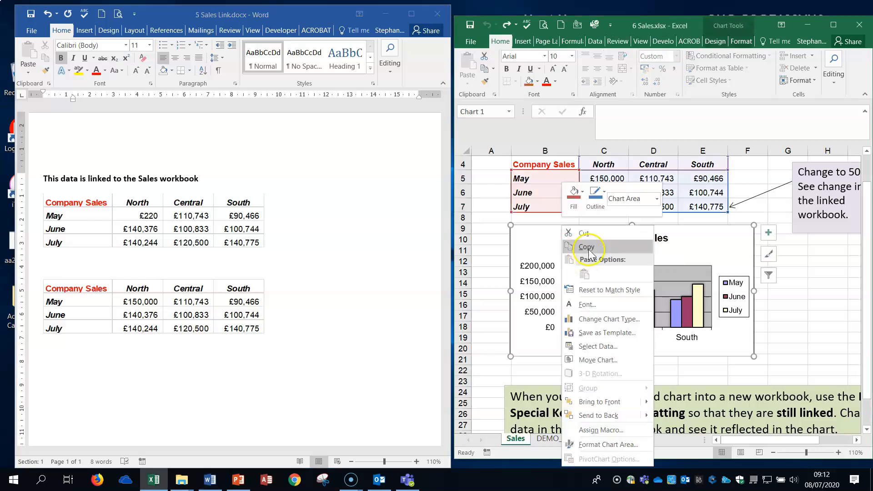
{"action": "left_click", "coordinate": [584, 246]}
- Paste the copied chart below the linked table in the Word document as a linked Microsoft Excel Chart Object
{"action": "left_click", "coordinate": [53, 364]}
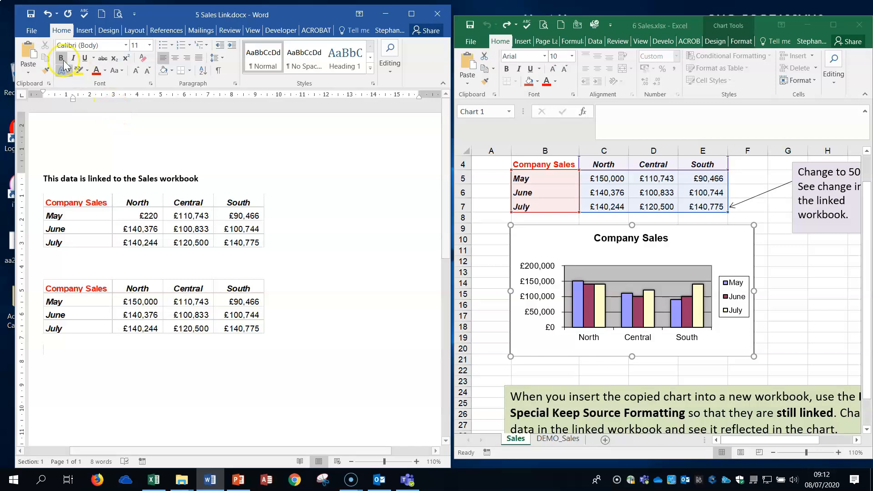
{"action": "left_click", "coordinate": [28, 72]}
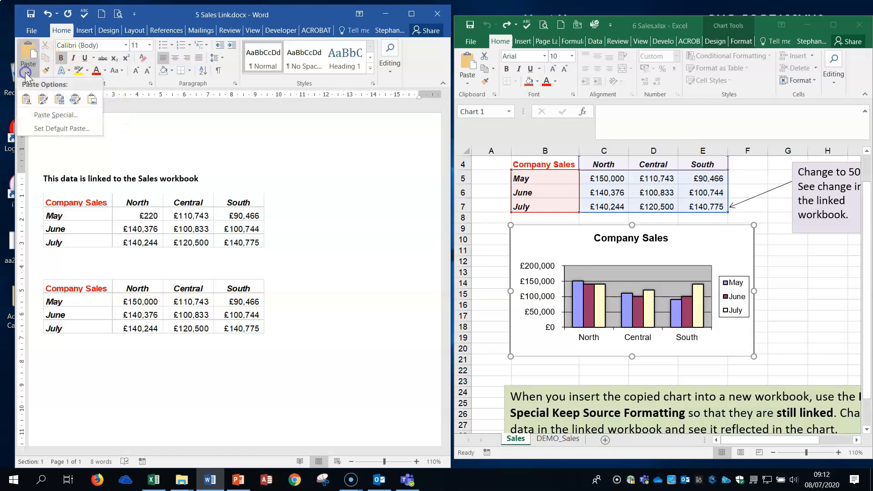
{"action": "left_click", "coordinate": [53, 116]}
{"action": "left_click", "coordinate": [242, 202]}
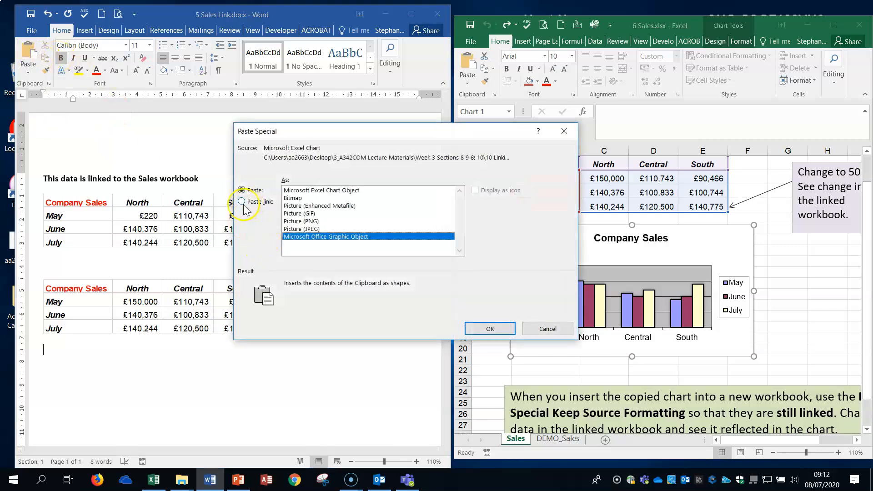
{"action": "left_click", "coordinate": [316, 190]}
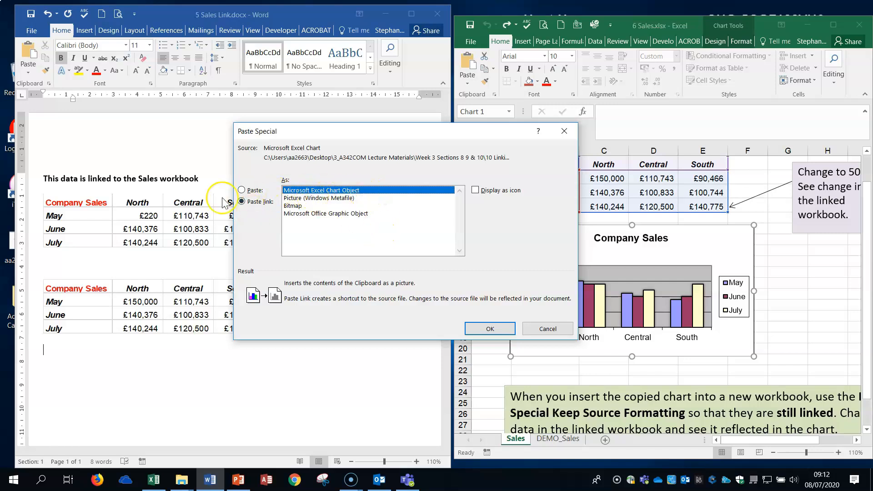
{"action": "left_click", "coordinate": [496, 328]}
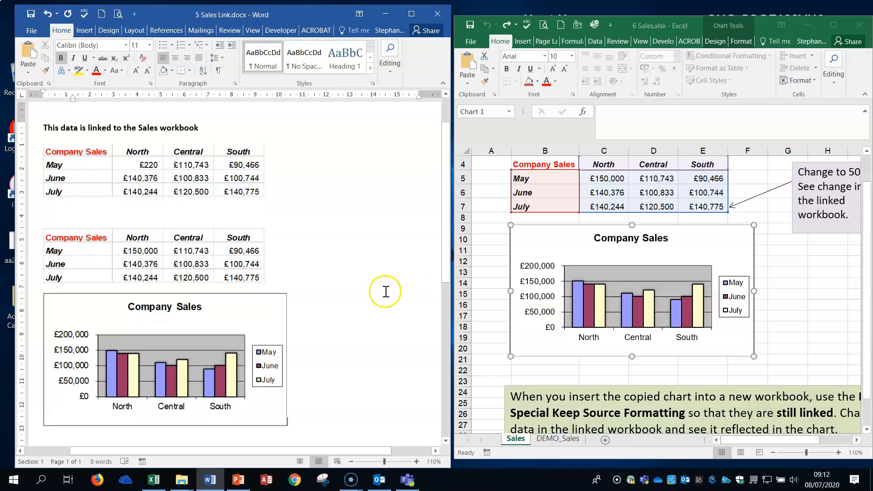
- Open the source workbook from the linked chart in Word and set the South July sales in cell E7 to 50
{"action": "scroll", "coordinate": [385, 318], "scroll_direction": "down", "scroll_amount": 1}
{"action": "double_click", "coordinate": [183, 330]}
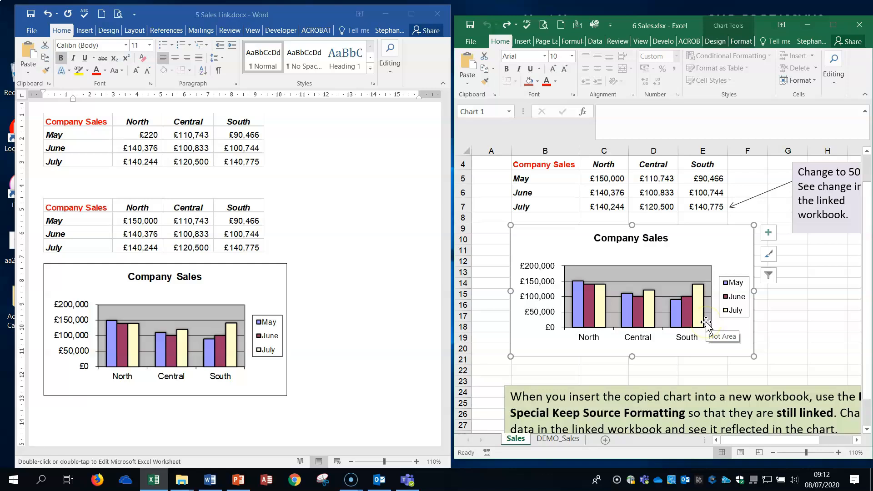
{"action": "left_click", "coordinate": [711, 208]}
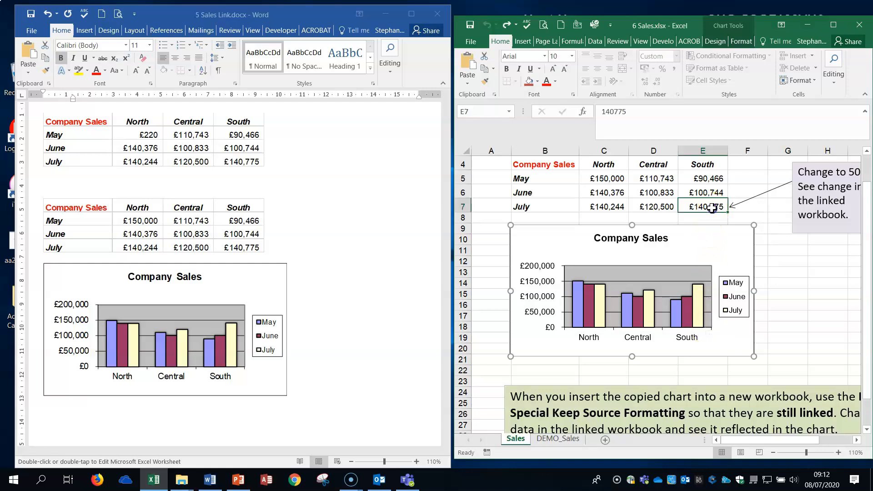
{"action": "type", "text": "50"}
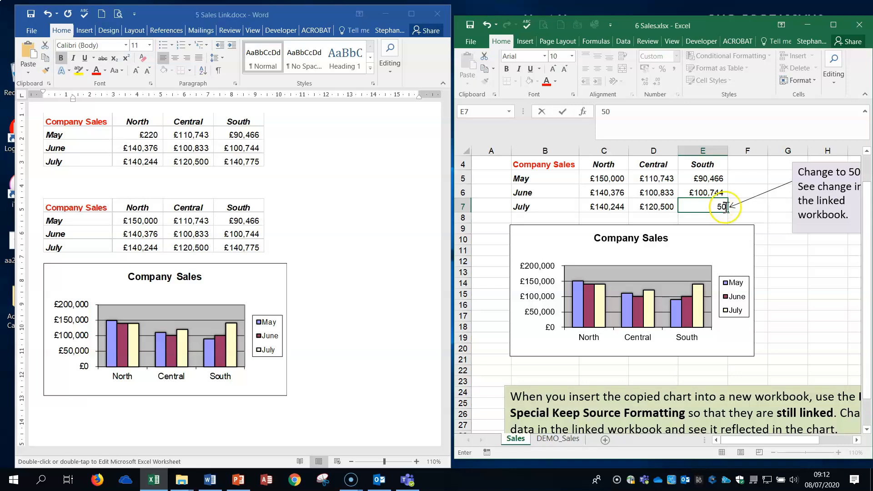
{"action": "key", "text": "Return"}
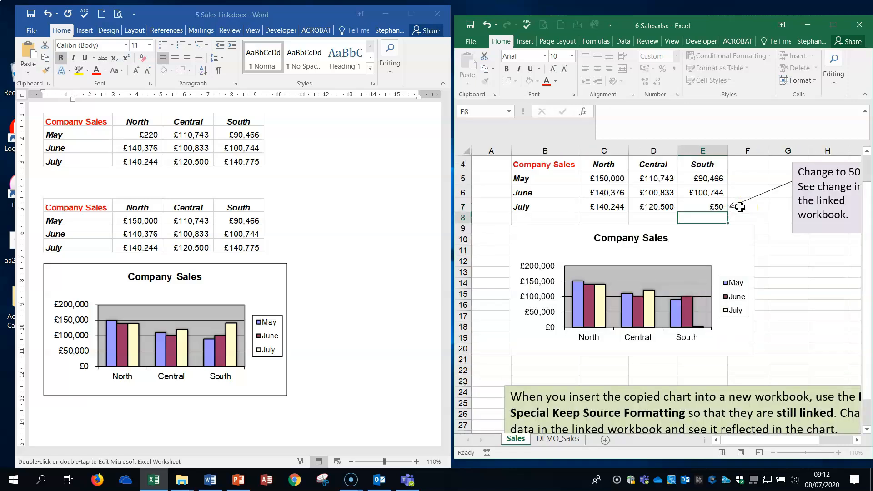
- Update the link of the Company Sales chart in the Word document and deselect the chart
{"action": "left_click", "coordinate": [266, 378]}
{"action": "right_click", "coordinate": [269, 384]}
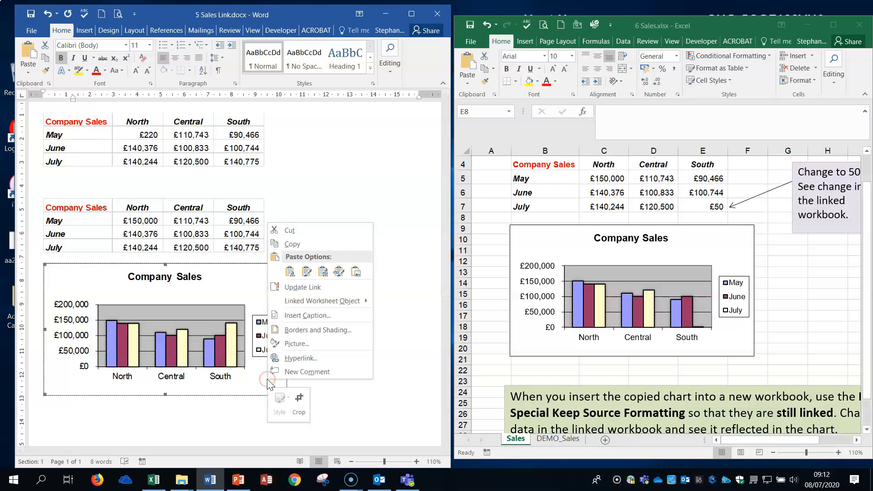
{"action": "left_click", "coordinate": [304, 284]}
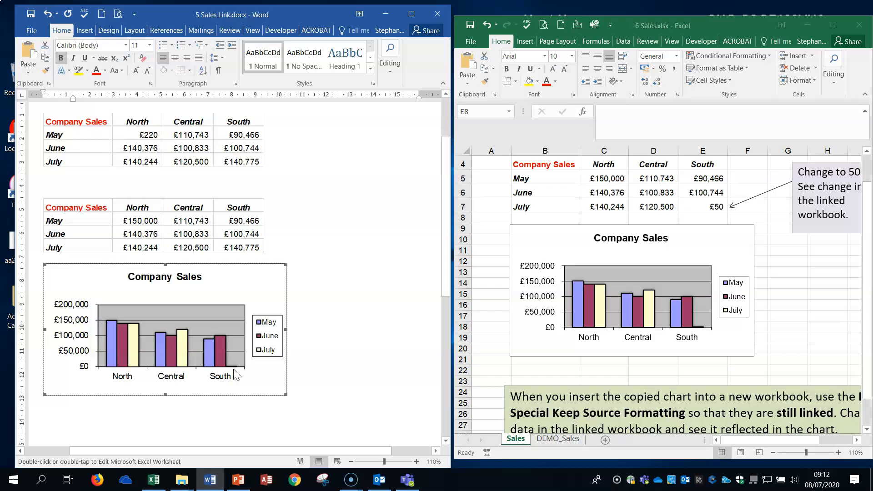
{"action": "left_click", "coordinate": [390, 330]}
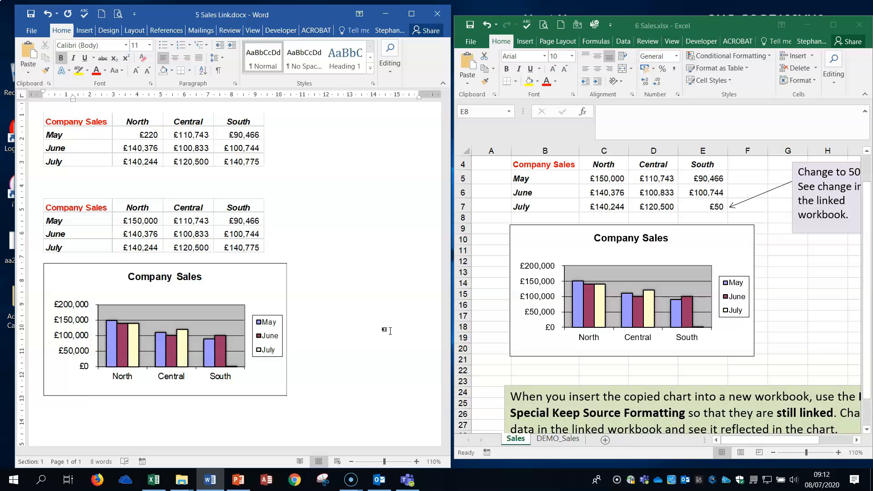
- Open the embedded Company Sales table in the Word document for in-place worksheet editing, then return to the document
{"action": "double_click", "coordinate": [220, 151]}
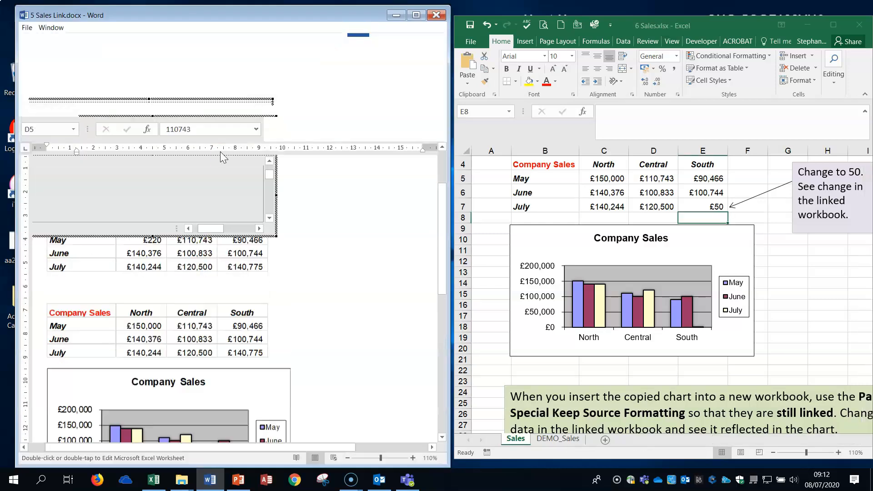
{"action": "left_click", "coordinate": [348, 229]}
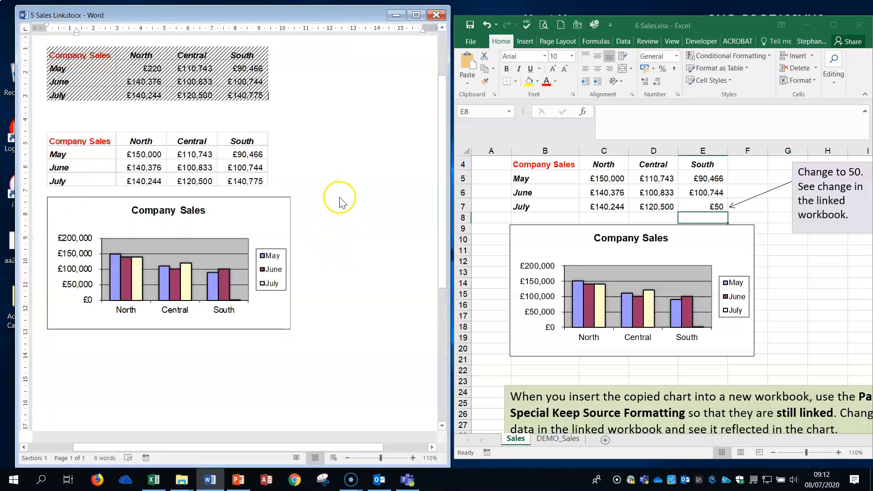
{"action": "double_click", "coordinate": [214, 157]}
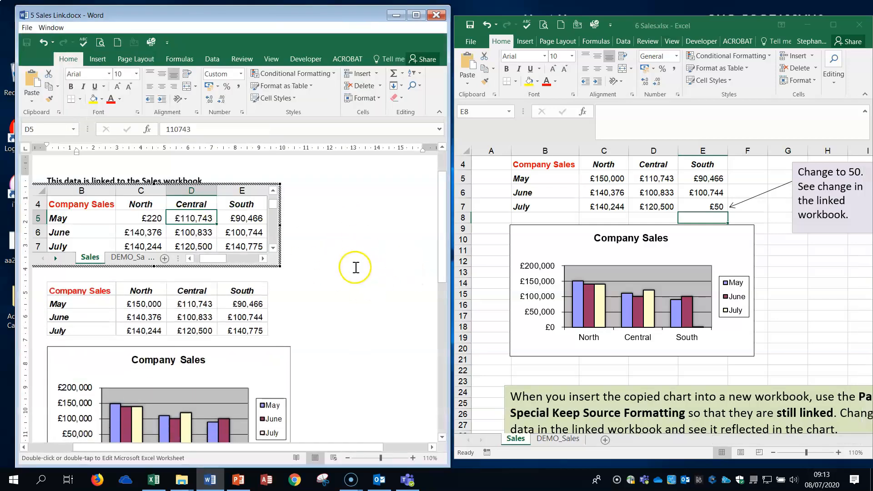
{"action": "left_click", "coordinate": [358, 265]}
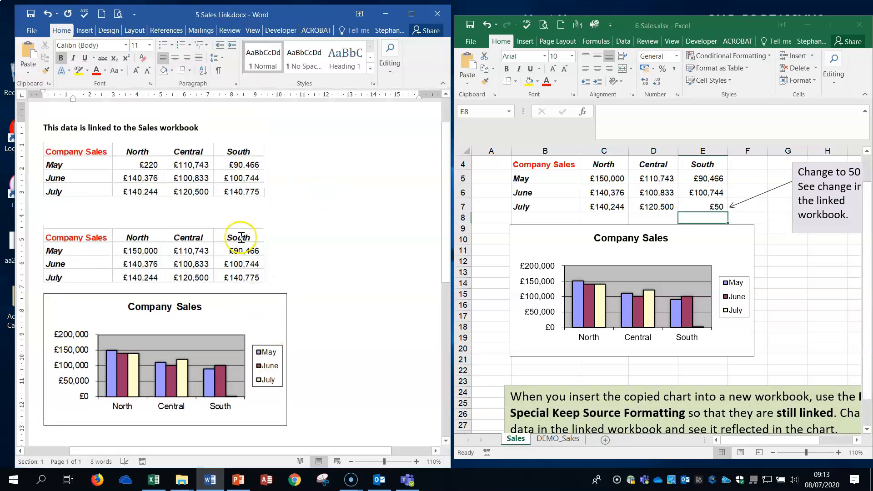
- Open the source range of the second, linked Company Sales table in 6 Sales.xlsx, then return to the Word document and deselect the table
{"action": "double_click", "coordinate": [236, 256]}
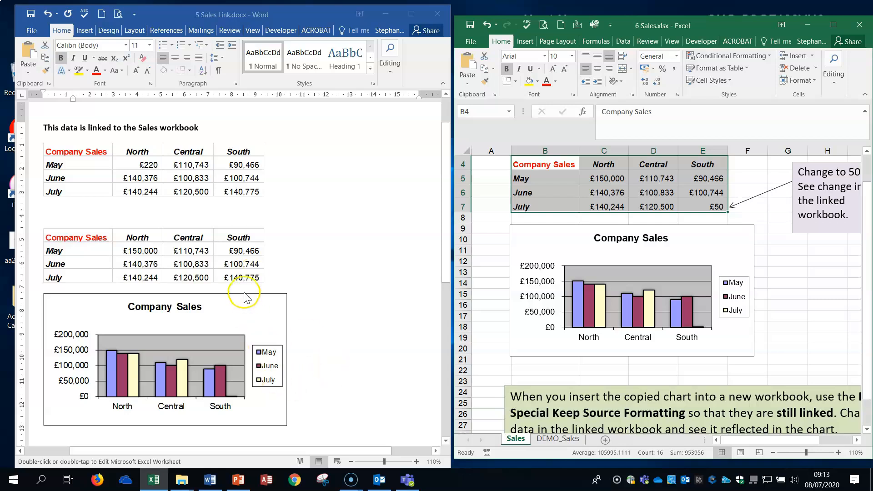
{"action": "left_click", "coordinate": [279, 344]}
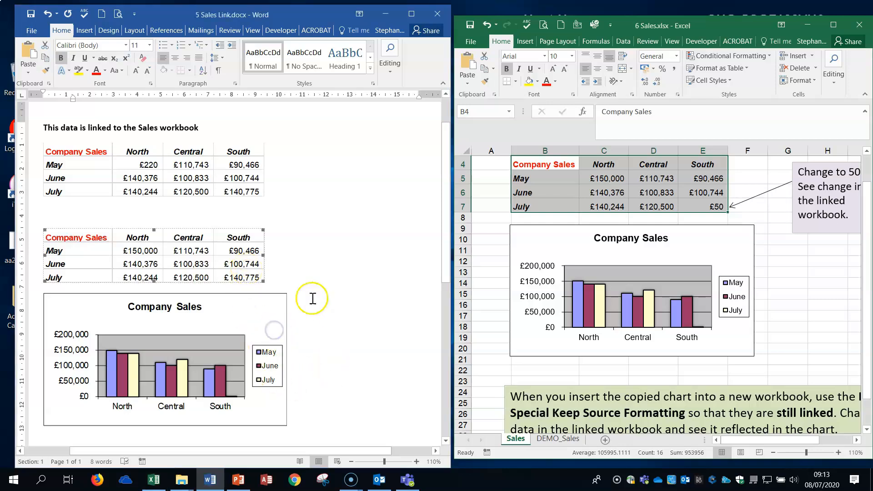
{"action": "left_click", "coordinate": [332, 289]}
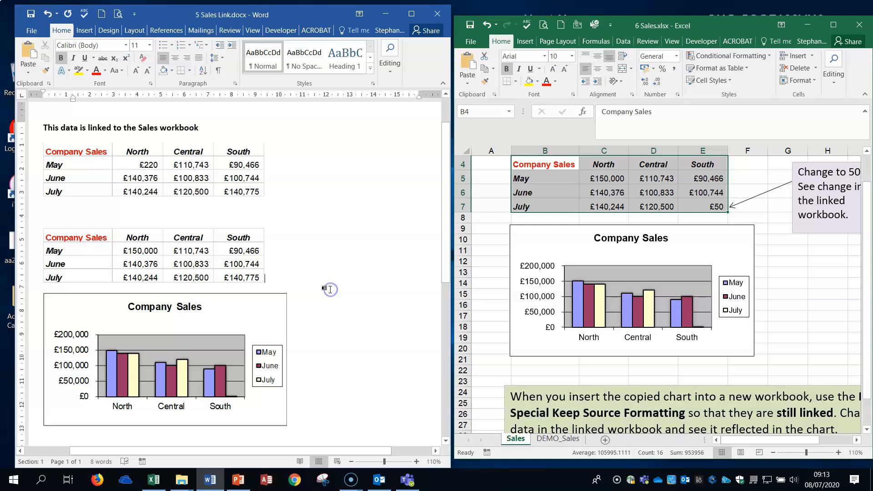
- Close 5 Sales Link.docx with its changes saved and close 6 Sales.xlsx without saving
{"action": "left_click", "coordinate": [437, 14]}
{"action": "left_click", "coordinate": [389, 260]}
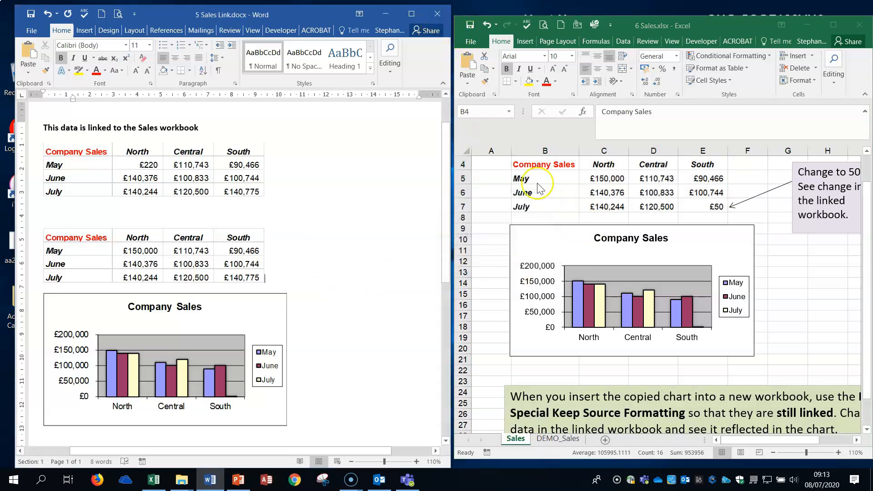
{"action": "left_click", "coordinate": [859, 27]}
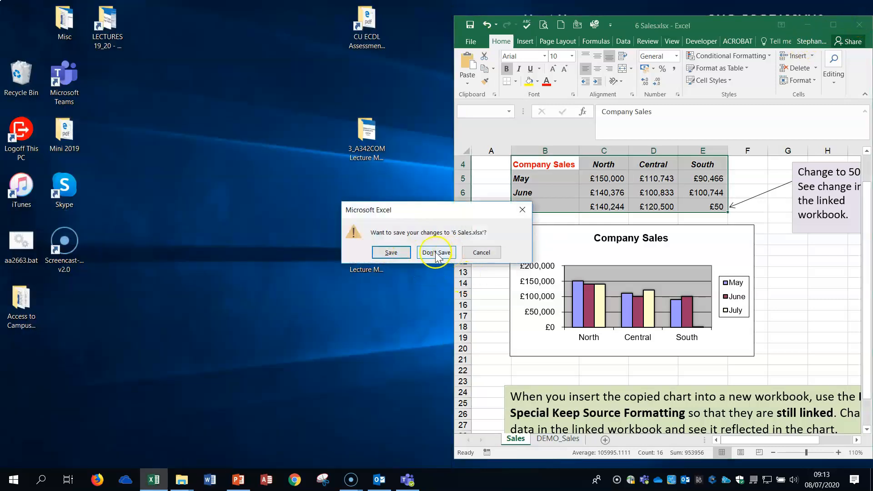
{"action": "left_click", "coordinate": [437, 253]}
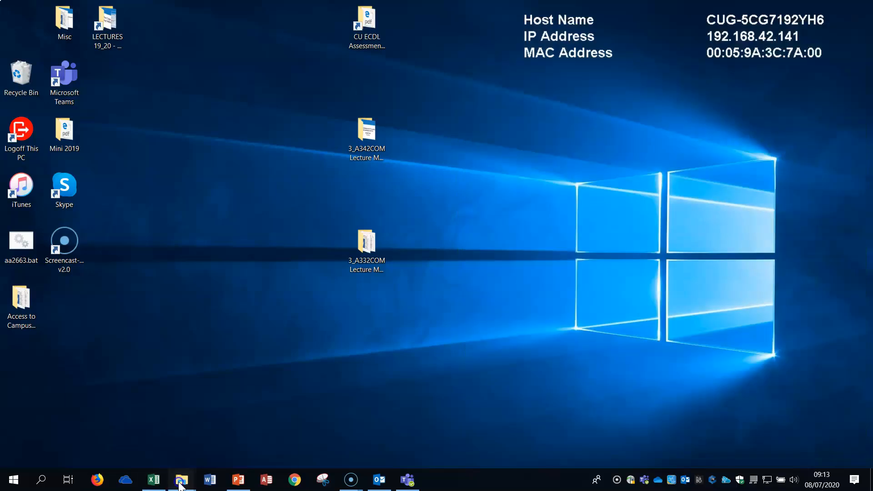
- Switch to the File Explorer window of the 1_Linking folder and reposition it on the desktop
{"action": "mouse_move", "coordinate": [181, 486]}
{"action": "left_click", "coordinate": [131, 429]}
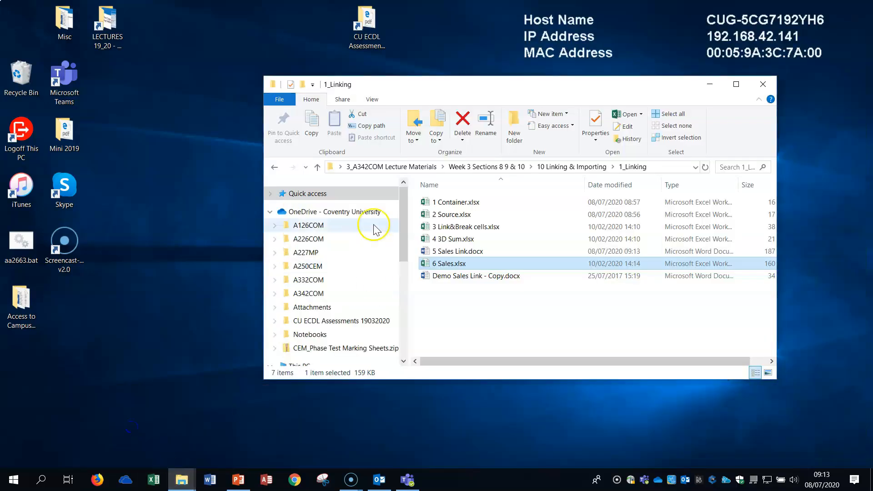
{"action": "left_click_drag", "start_coordinate": [489, 84], "coordinate": [433, 102]}
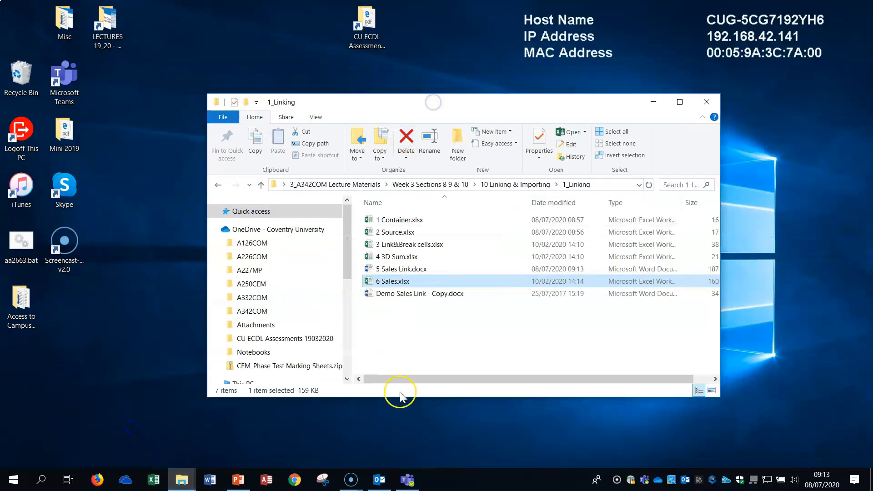